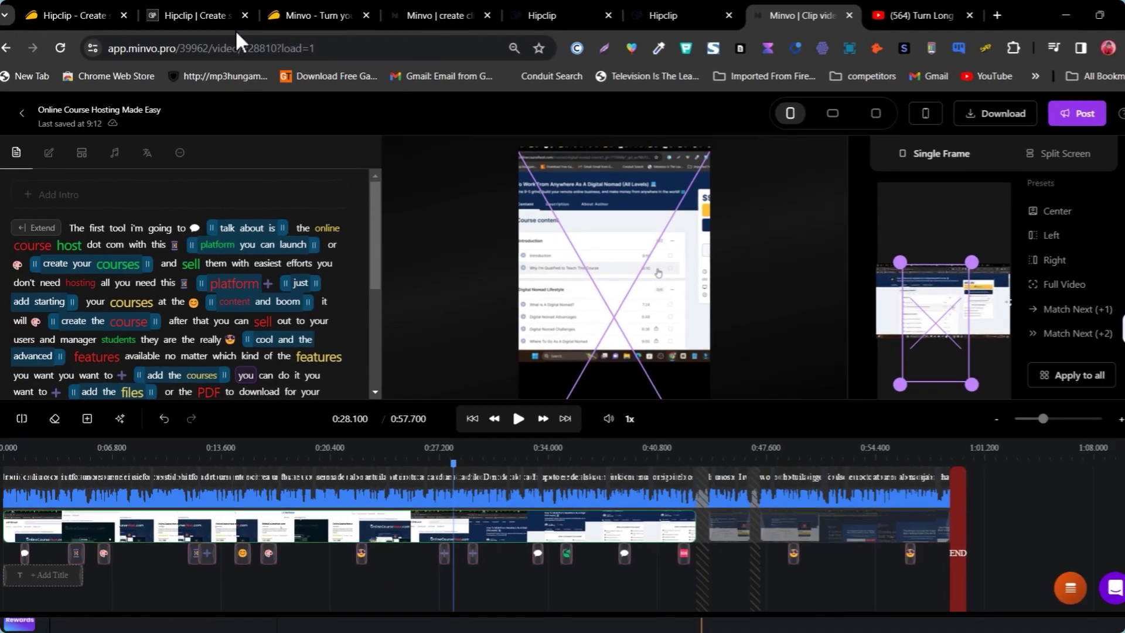
# Look over the Hipclip homepage at hipclip.ai and the Minvo homepage at minvo.pro
pyautogui.click(238, 34)
pyautogui.moveTo(334, 196)
pyautogui.scroll(-5, 705, 474)
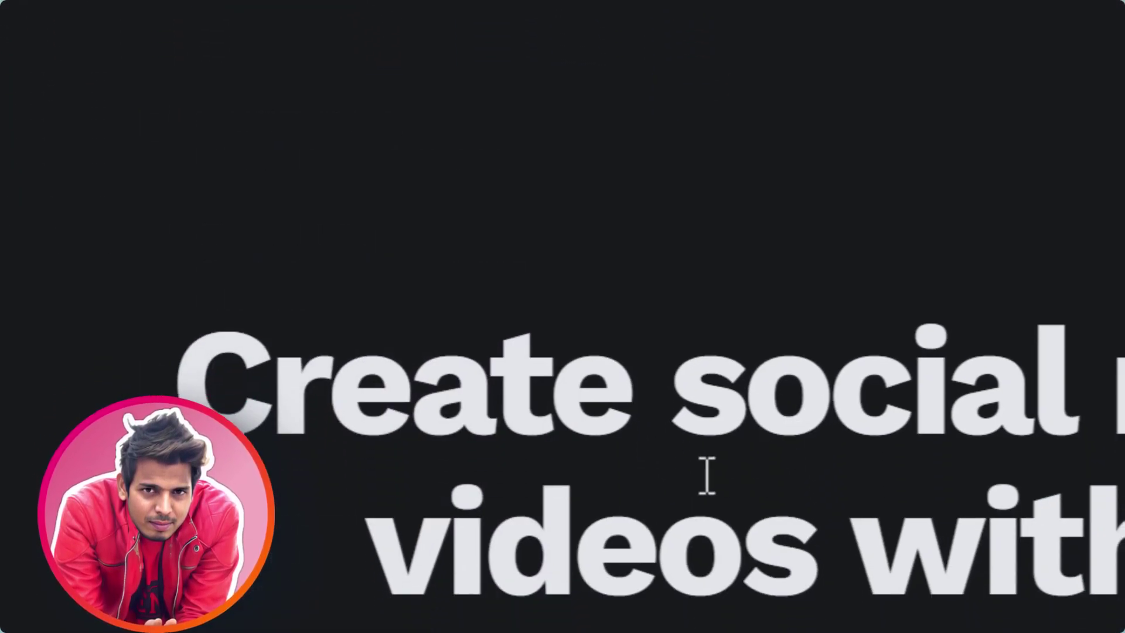
pyautogui.scroll(4, 348, 492)
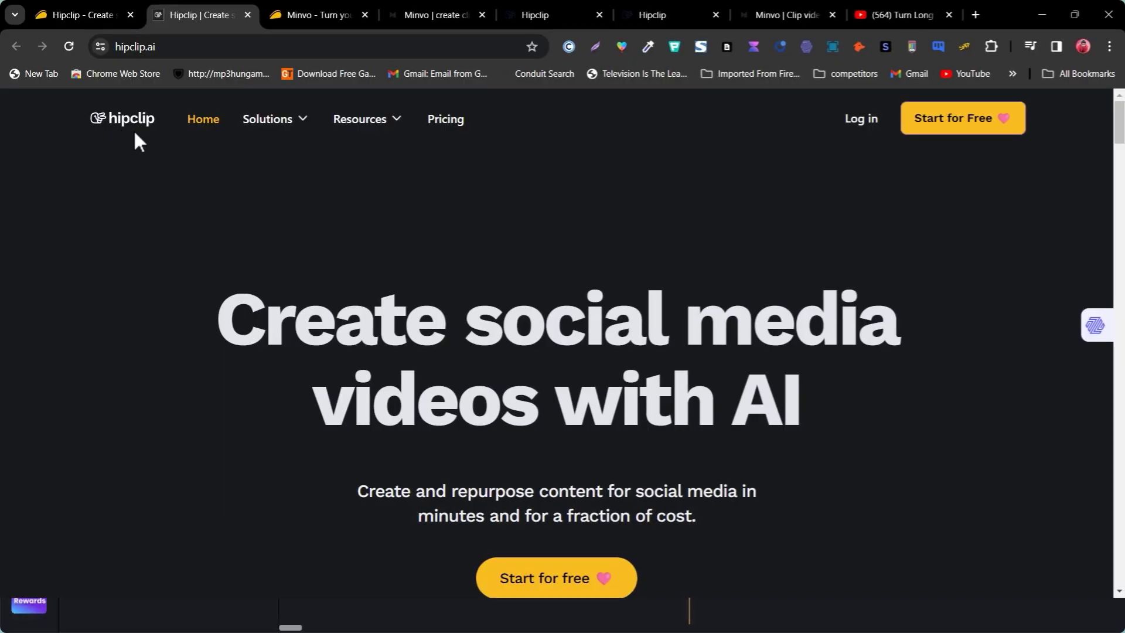
pyautogui.click(412, 15)
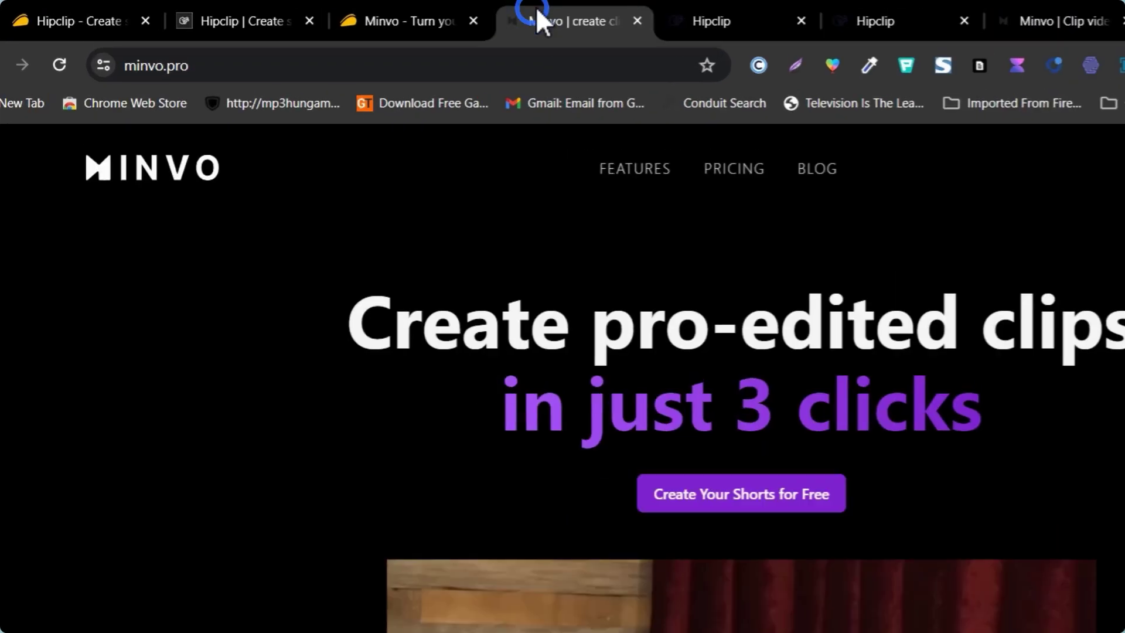
pyautogui.scroll(-5, 294, 397)
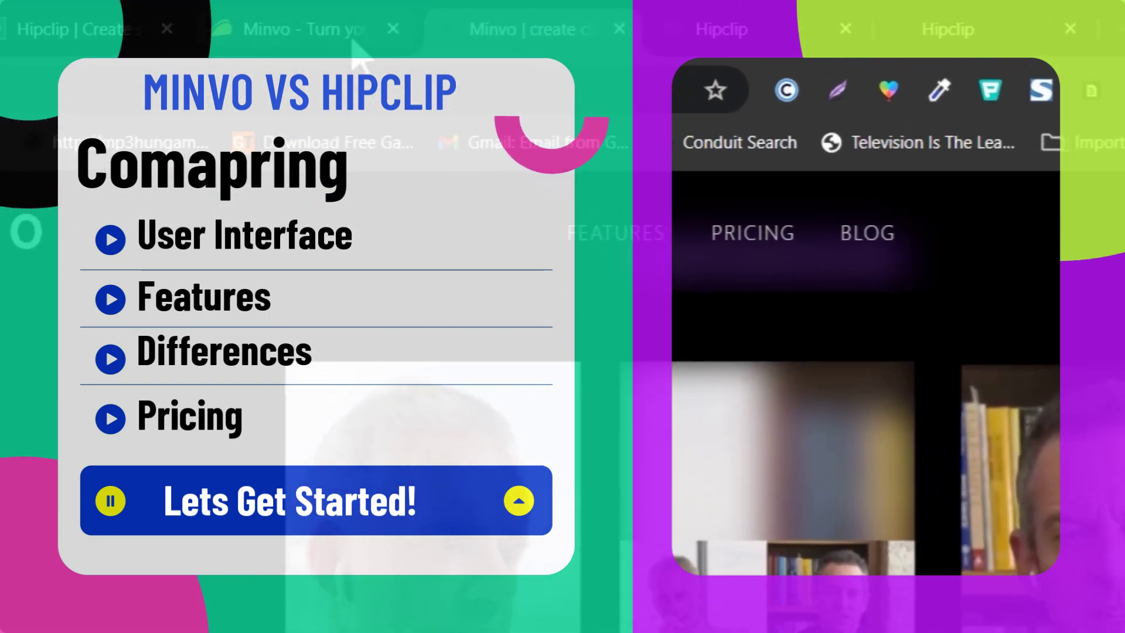
# Look over the AppSumo product pages for Minvo and Hipclip
pyautogui.click(367, 10)
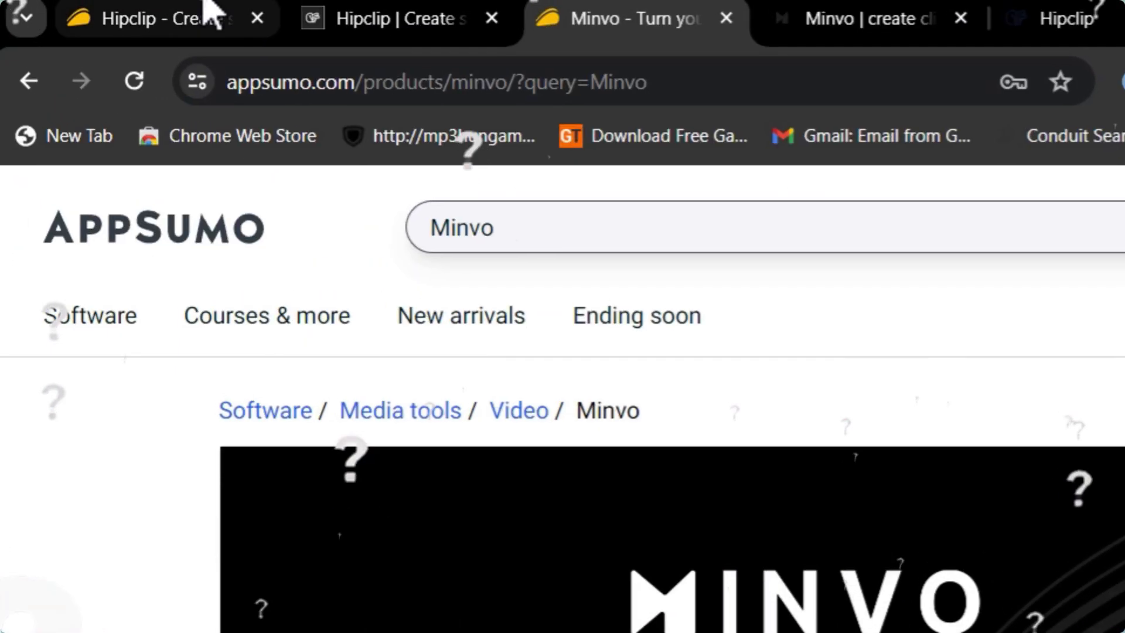
pyautogui.click(207, 14)
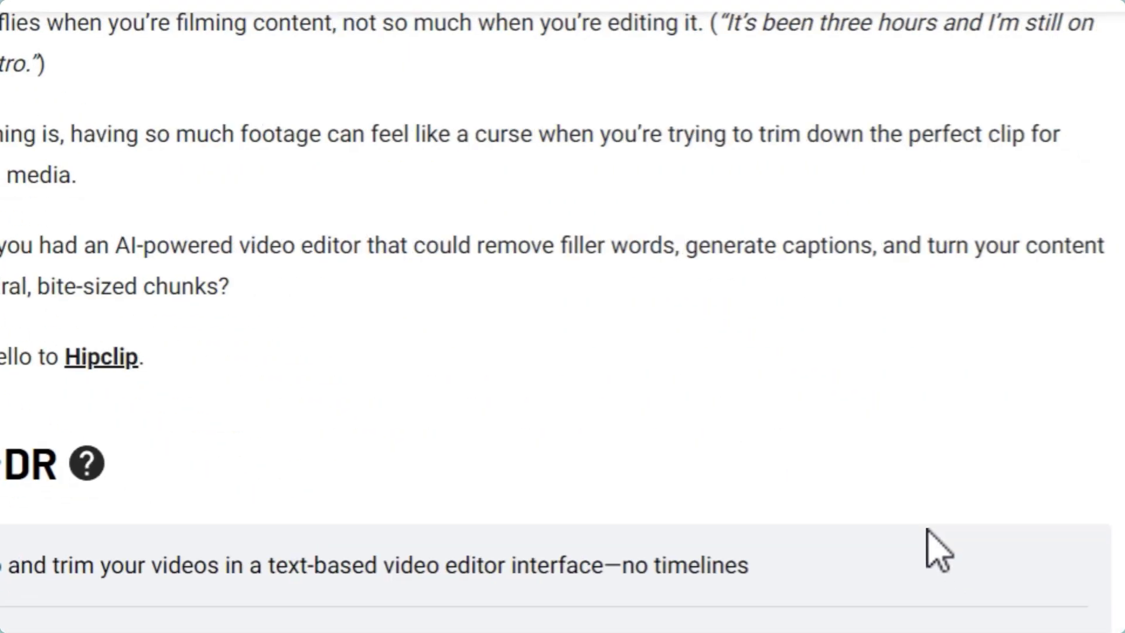
pyautogui.scroll(10, 937, 550)
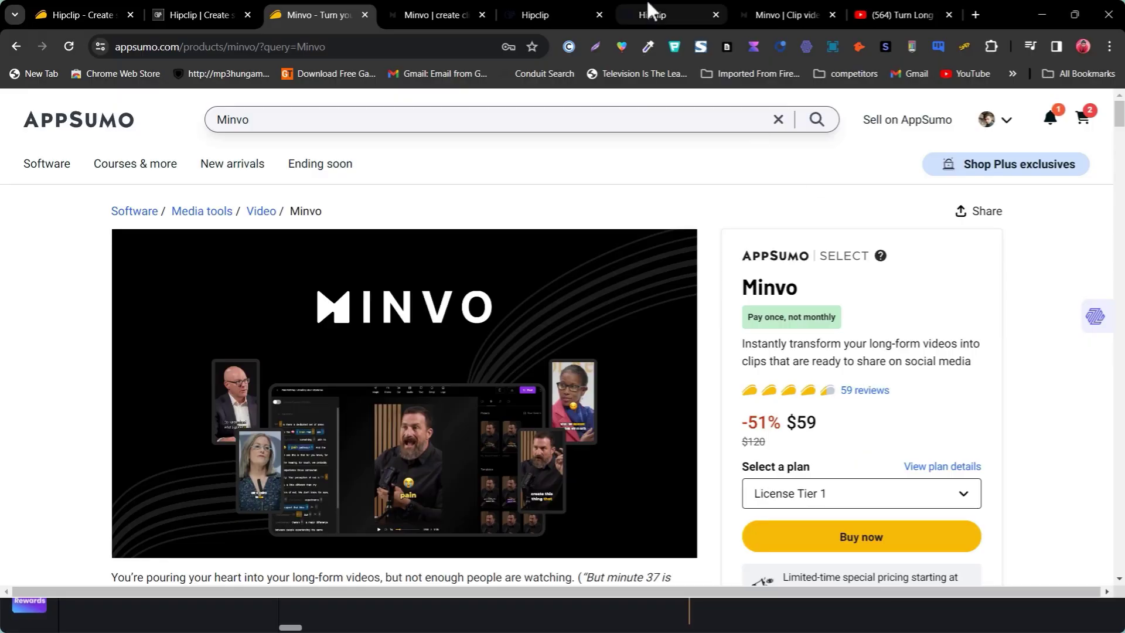
# Switch to the Hipclip editor with the Golden Skill project and briefly play the captioned clip preview
pyautogui.click(649, 8)
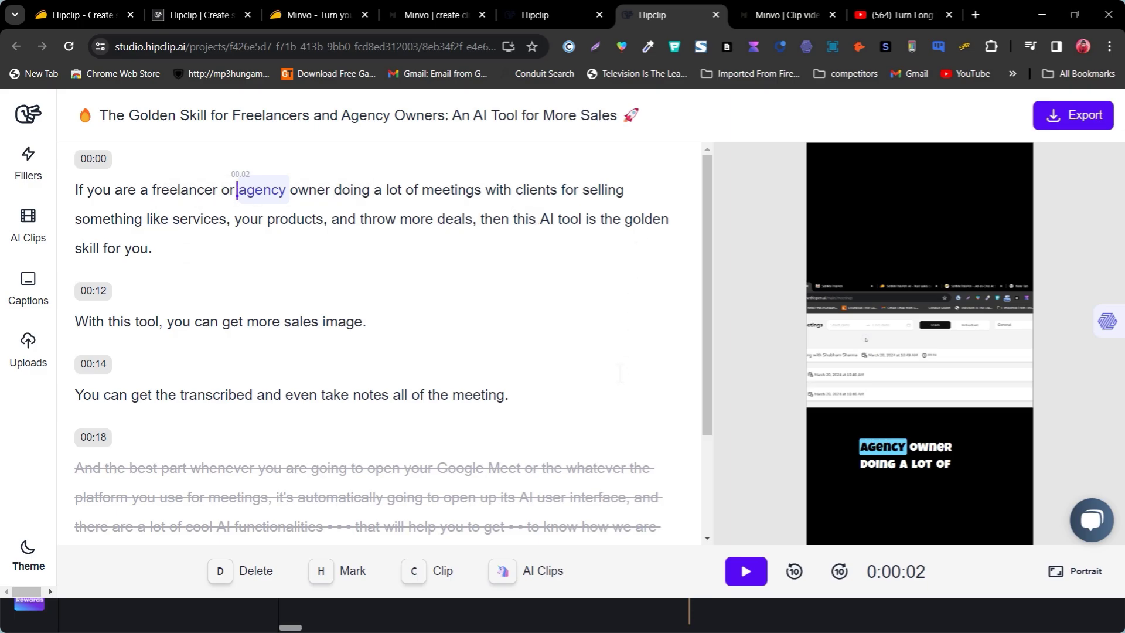
pyautogui.click(755, 574)
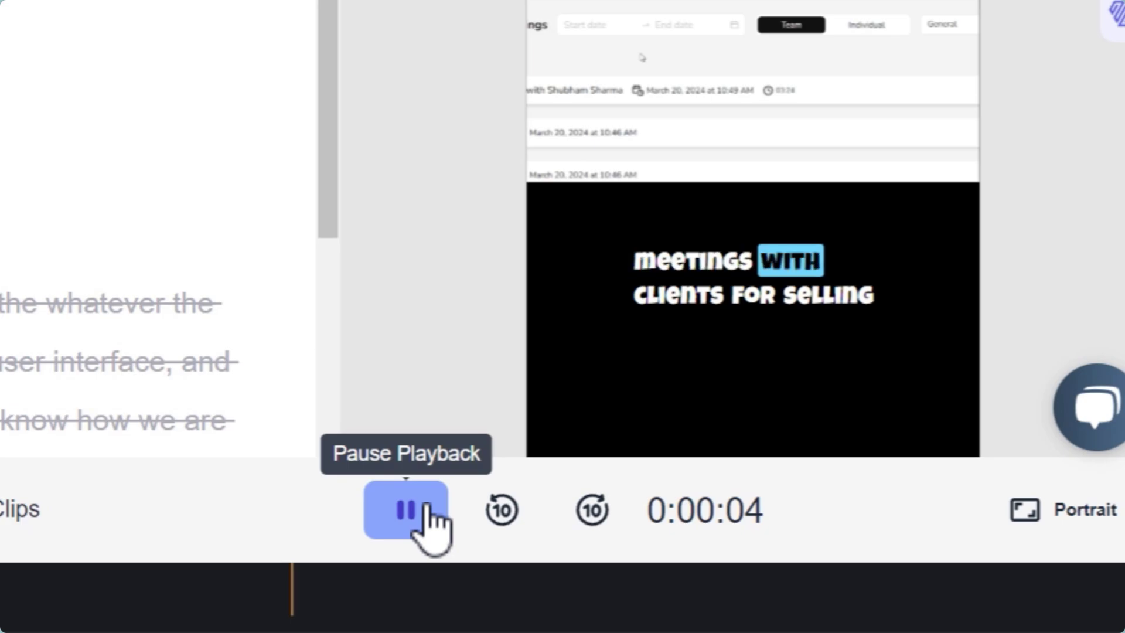
pyautogui.click(427, 503)
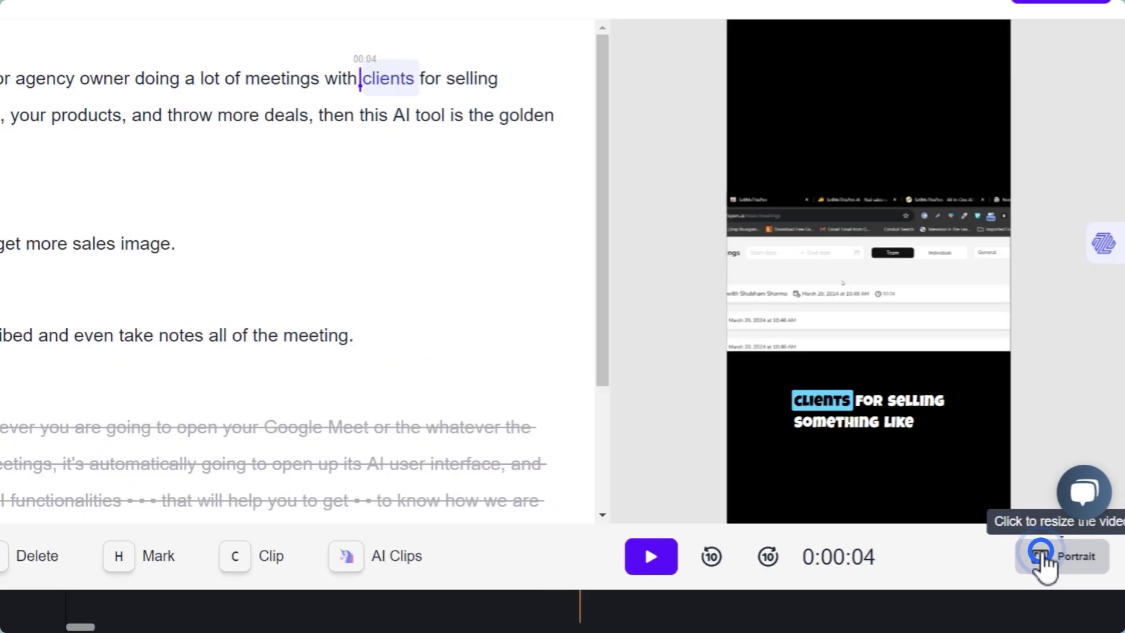
# Resize the clip from portrait to landscape and check the available video format options
pyautogui.click(1061, 572)
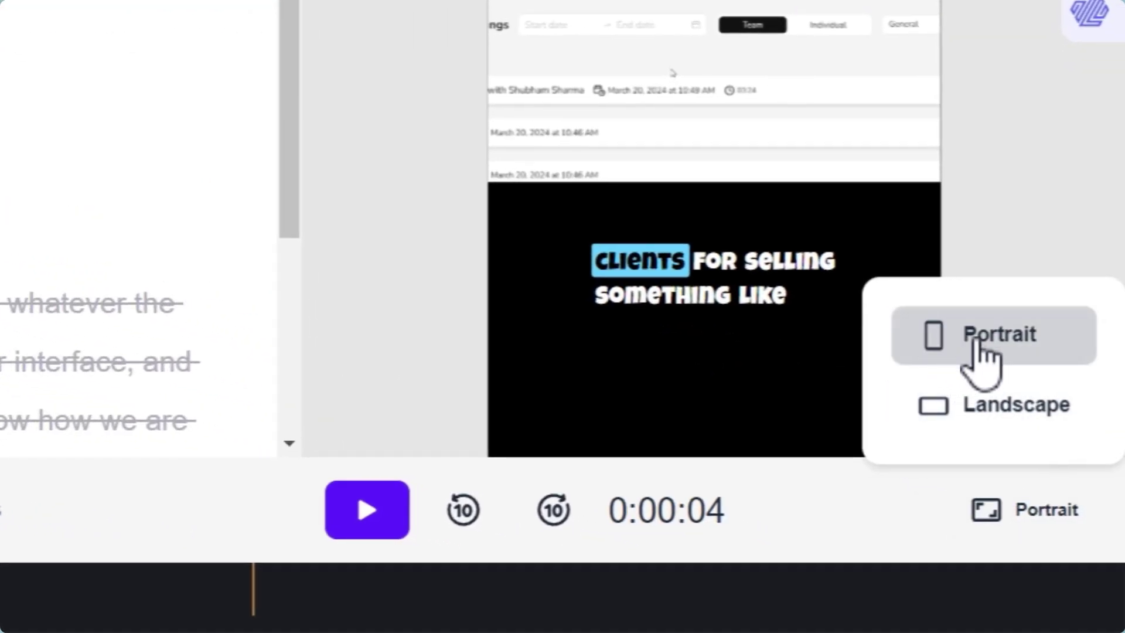
pyautogui.click(994, 410)
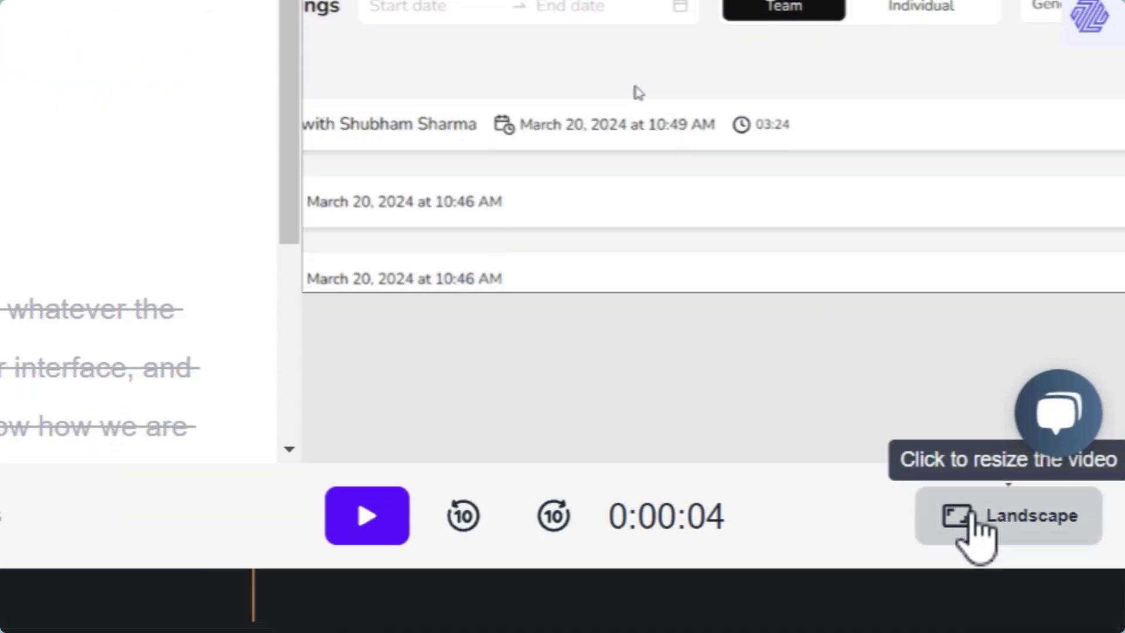
pyautogui.click(974, 533)
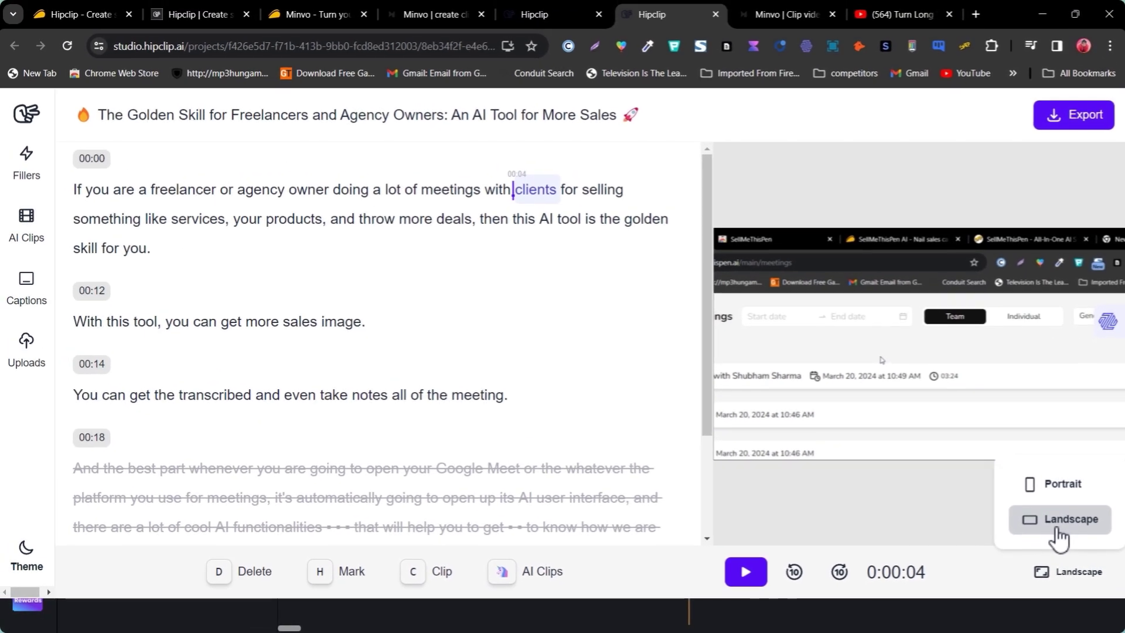
pyautogui.click(925, 529)
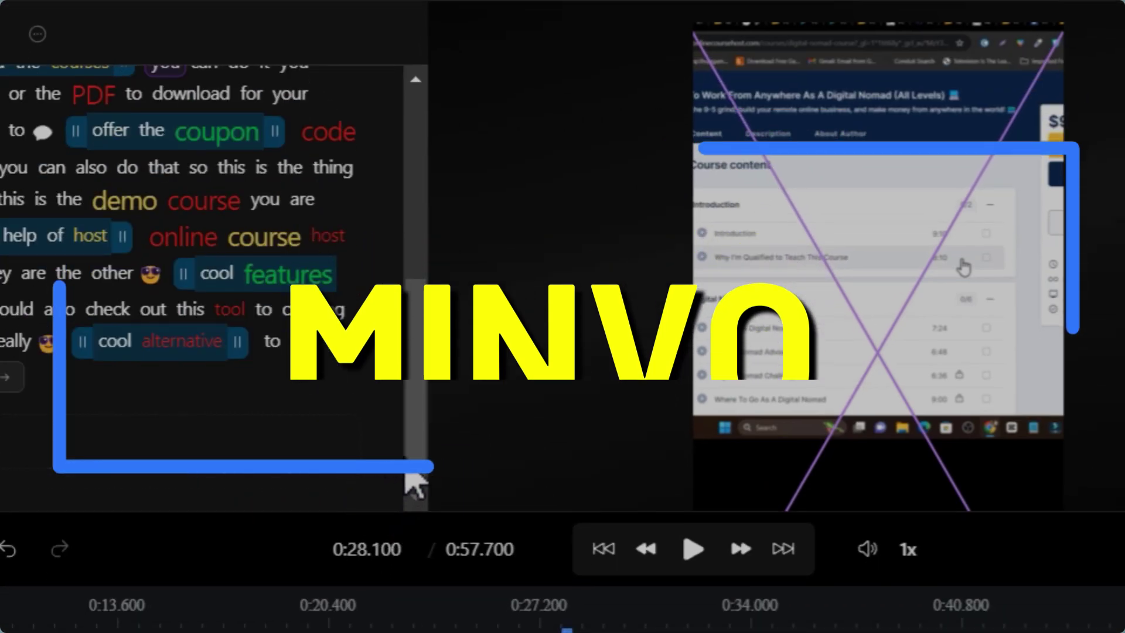
# Skim the full clip transcript in the Minvo editor
pyautogui.scroll(5, 423, 418)
pyautogui.scroll(-10, 438, 480)
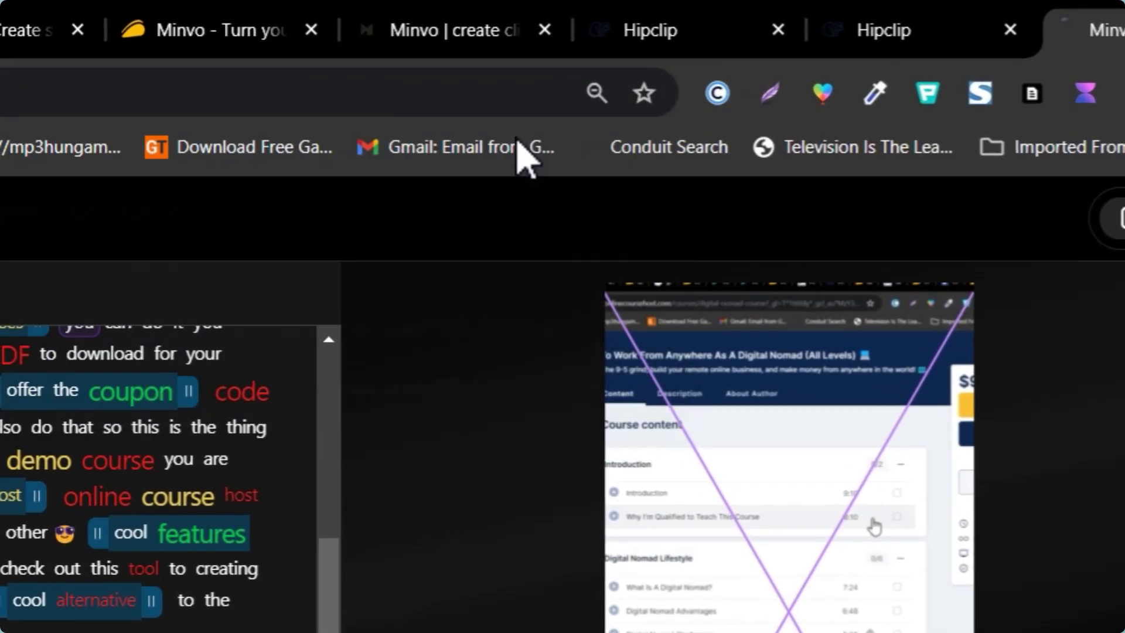
# Switch to the Hipclip project and load the Hipclip file dashboard at studio.hipclip.ai
pyautogui.click(631, 8)
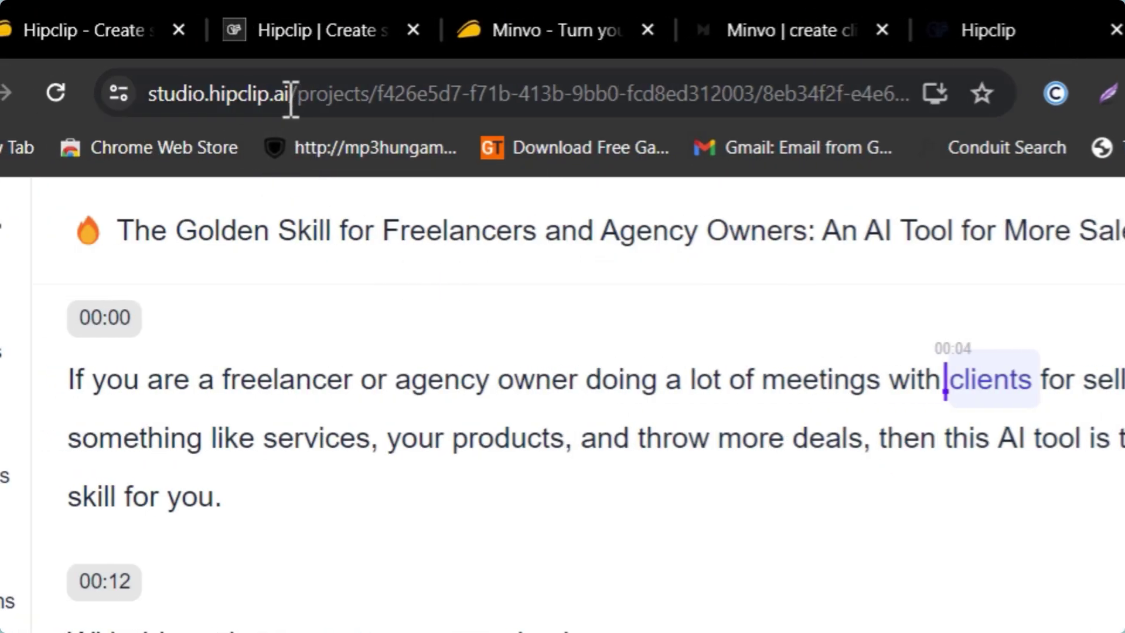
pyautogui.click(6, 94)
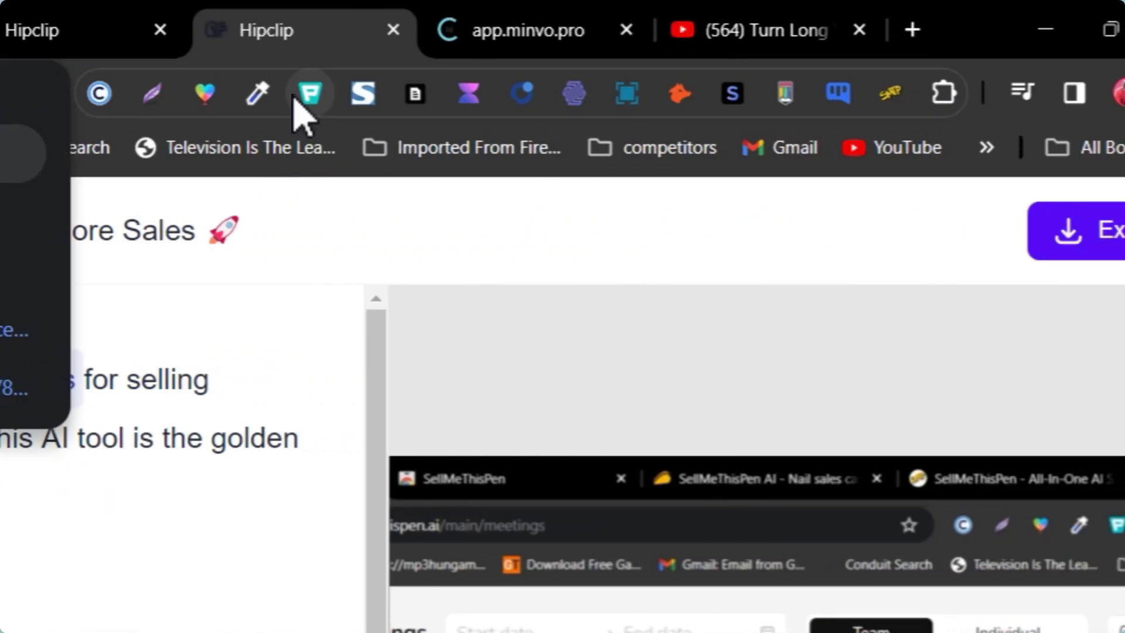
pyautogui.press('Return')
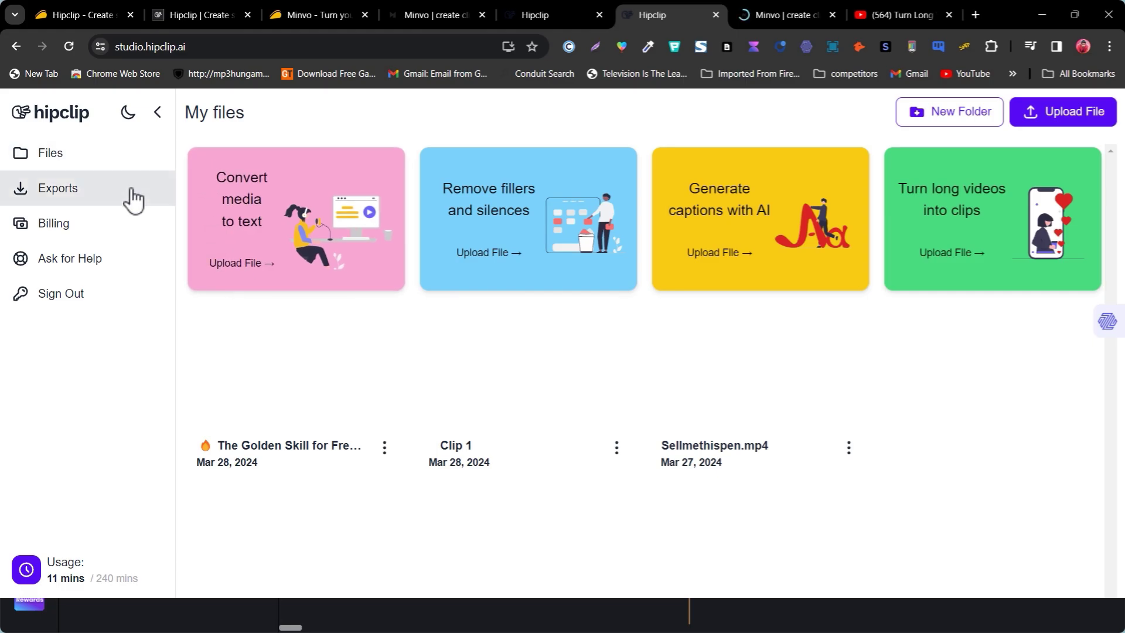
# Switch the Hipclip dashboard to the dark theme and back to light, and open the file upload dialog
pyautogui.click(128, 113)
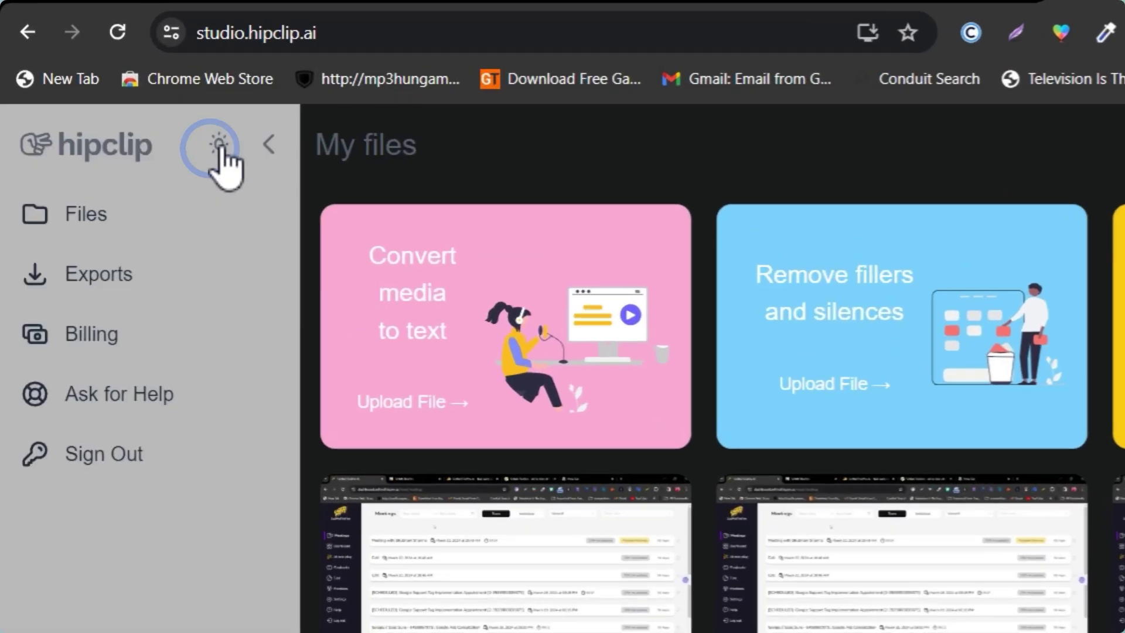
pyautogui.click(219, 147)
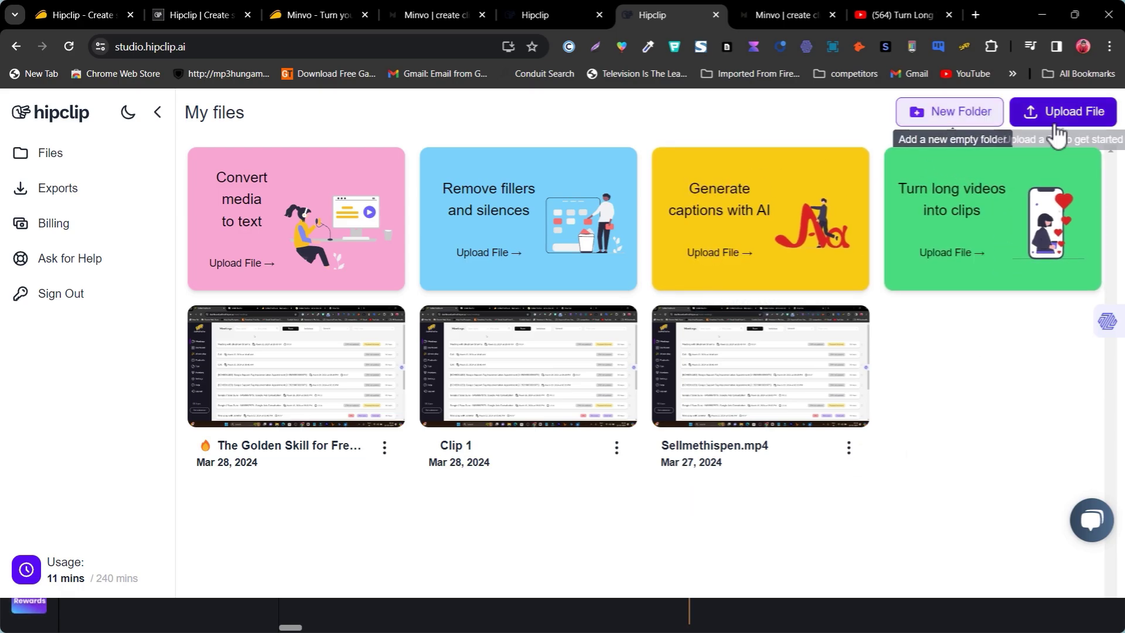
pyautogui.click(1051, 120)
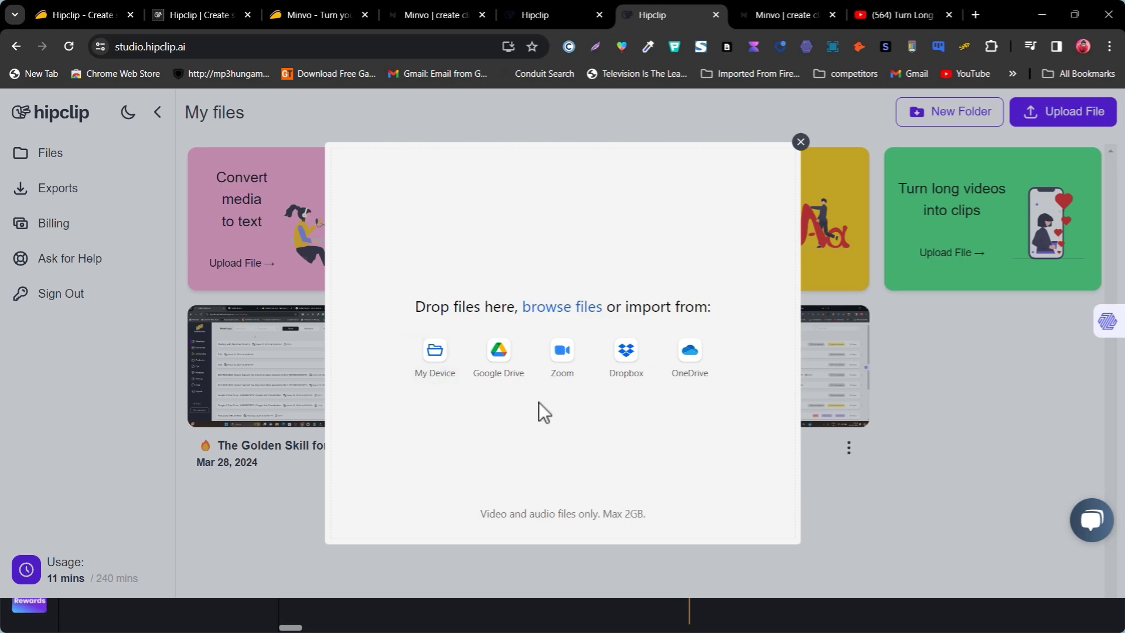
# Switch to the Minvo website, log in and bring up the Minvo videos dashboard
pyautogui.click(773, 23)
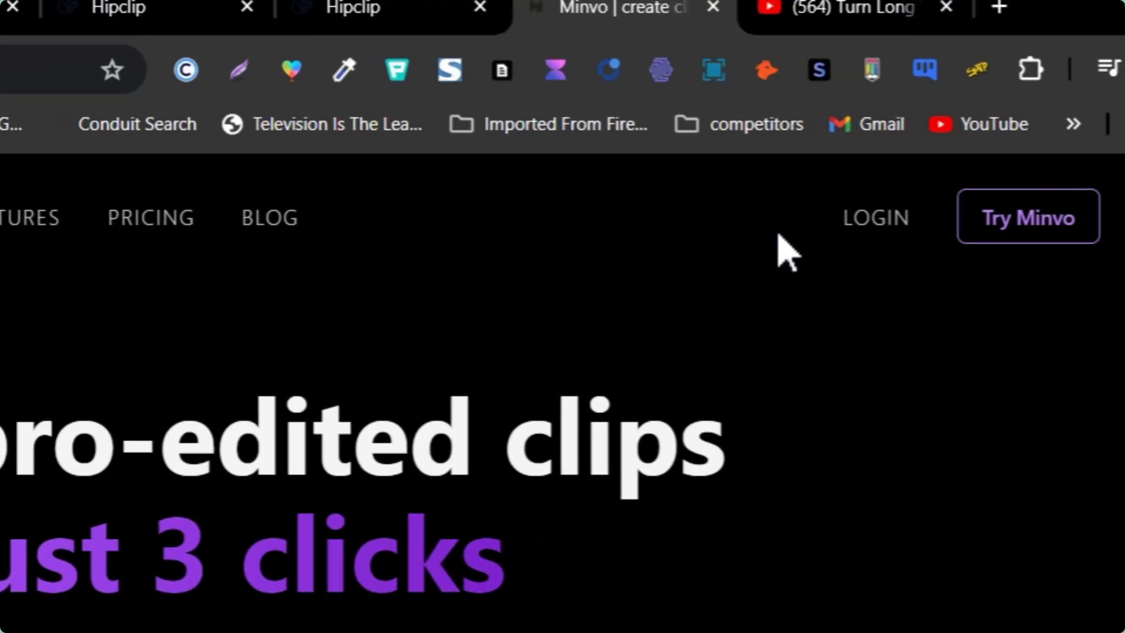
pyautogui.click(283, 23)
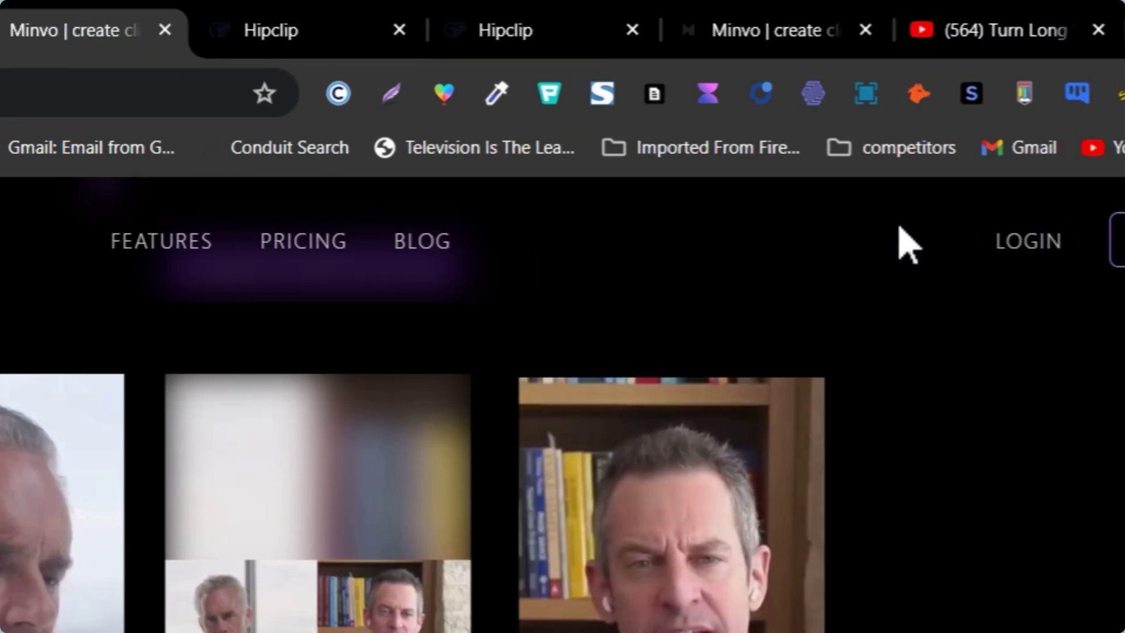
pyautogui.click(1022, 241)
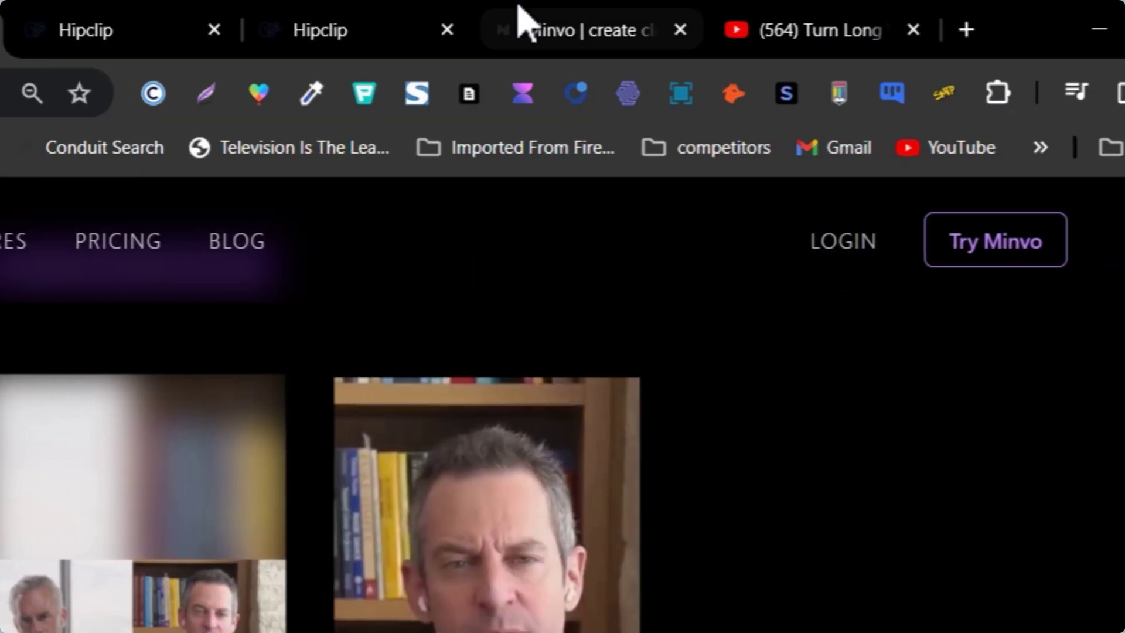
pyautogui.click(324, 12)
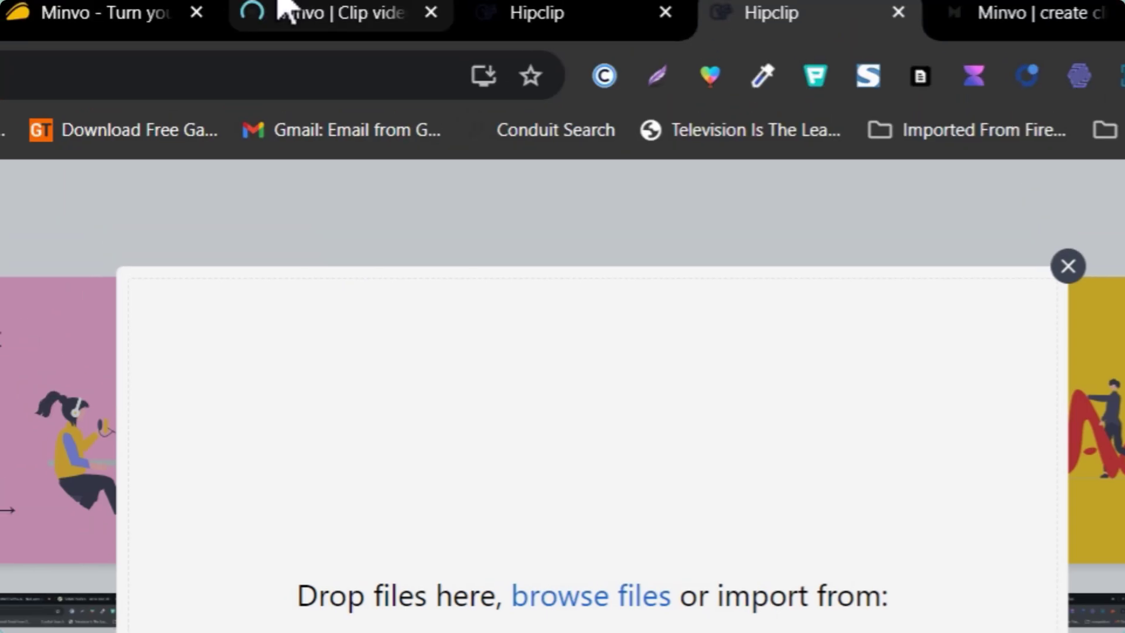
pyautogui.click(282, 7)
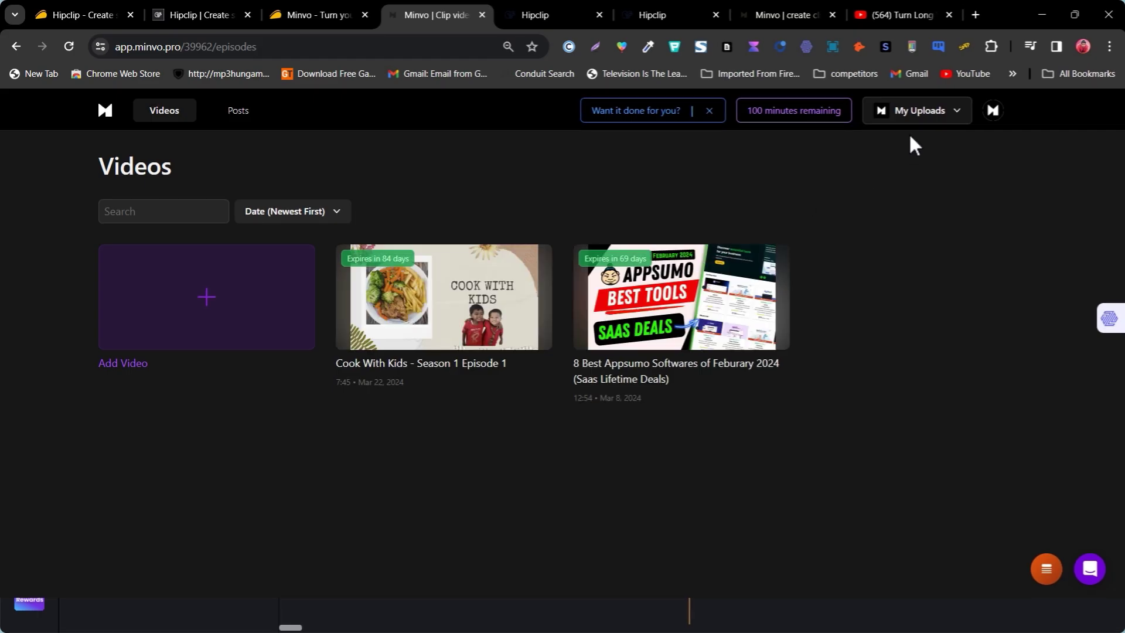
# Start adding a video with the Make Shorts from a Video option and choose to import it from YouTube
pyautogui.click(231, 305)
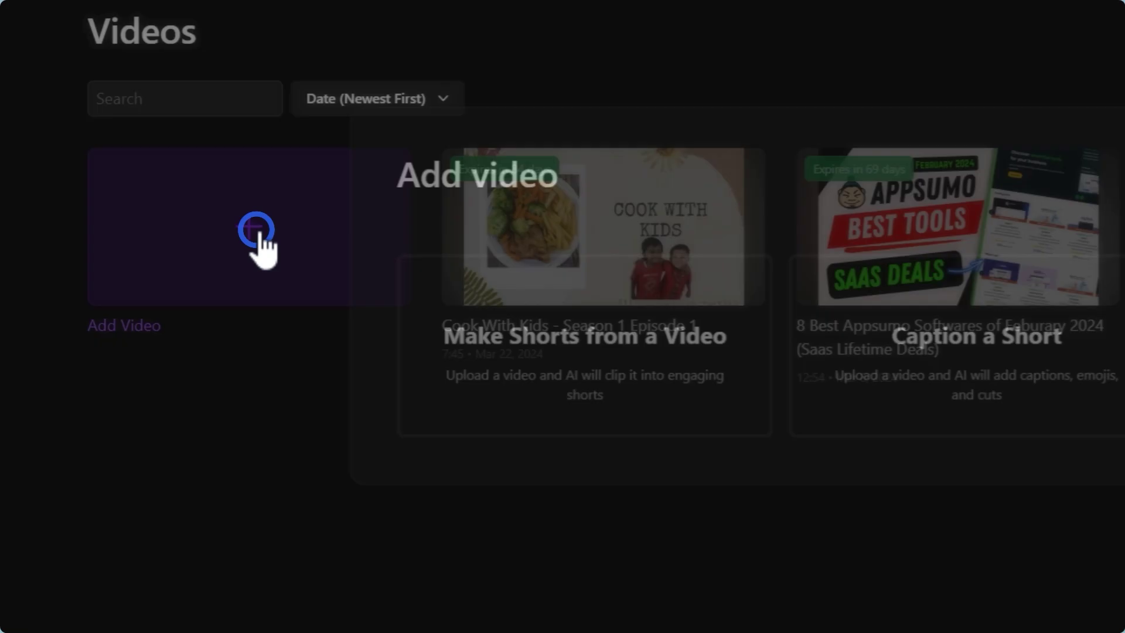
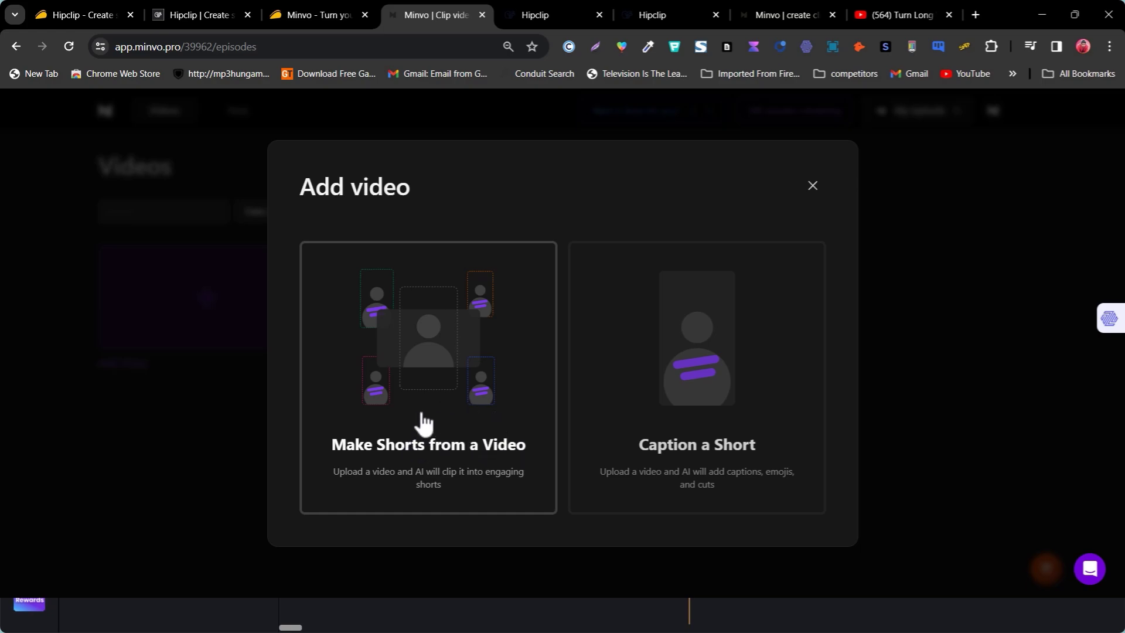
pyautogui.click(424, 422)
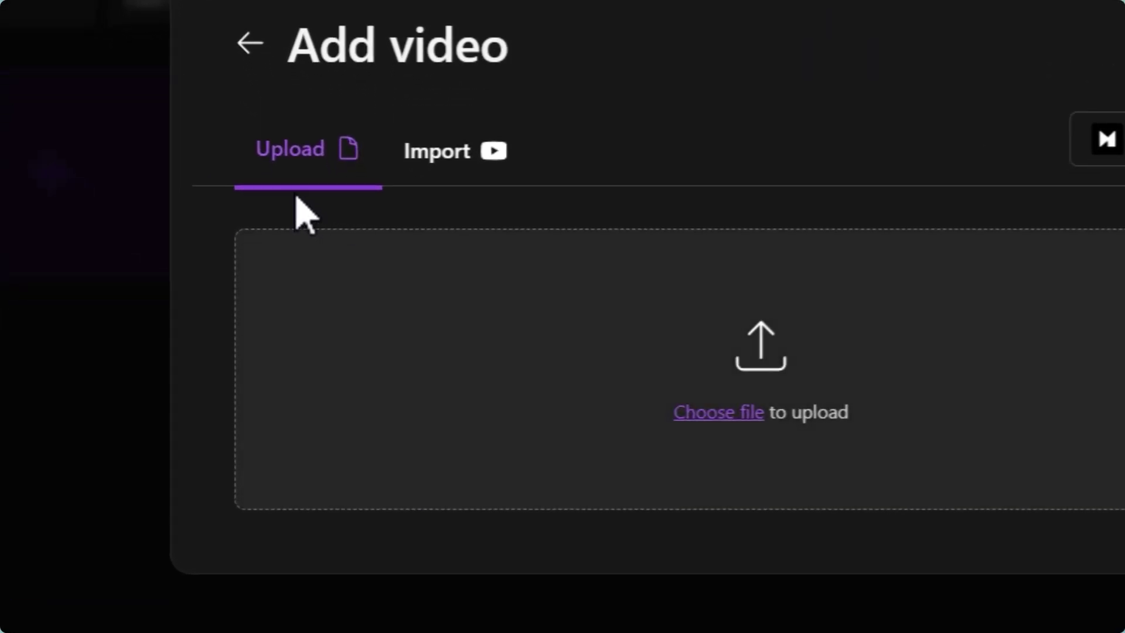
pyautogui.click(404, 166)
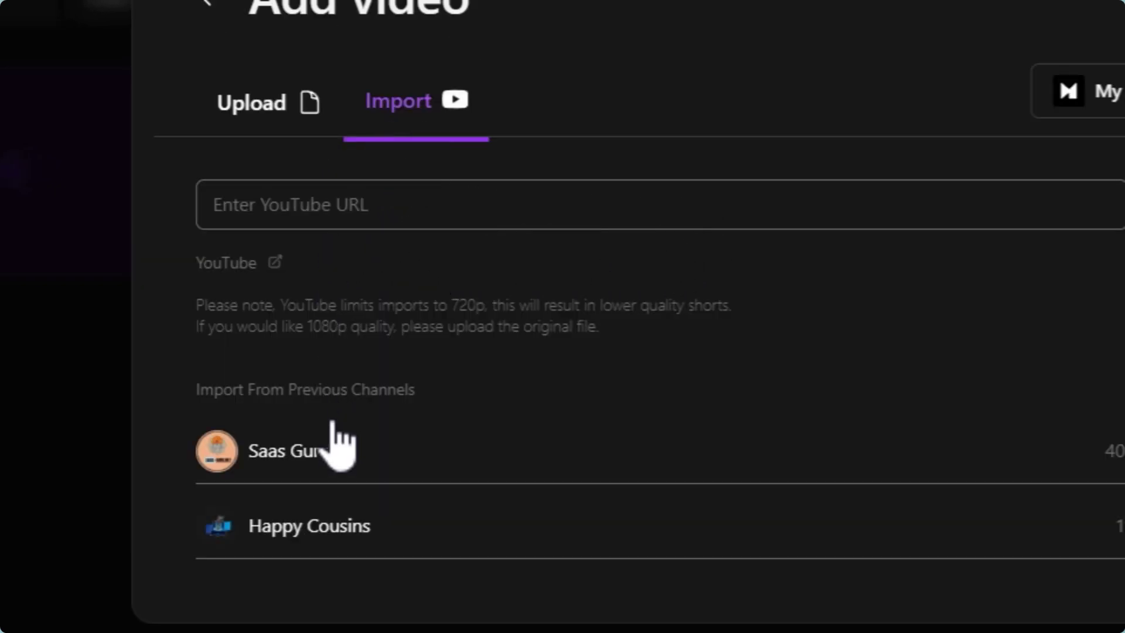
# Copy the YouTube link of the Minvo review video into the import URL field, and close the Add video dialog without importing
pyautogui.click(298, 210)
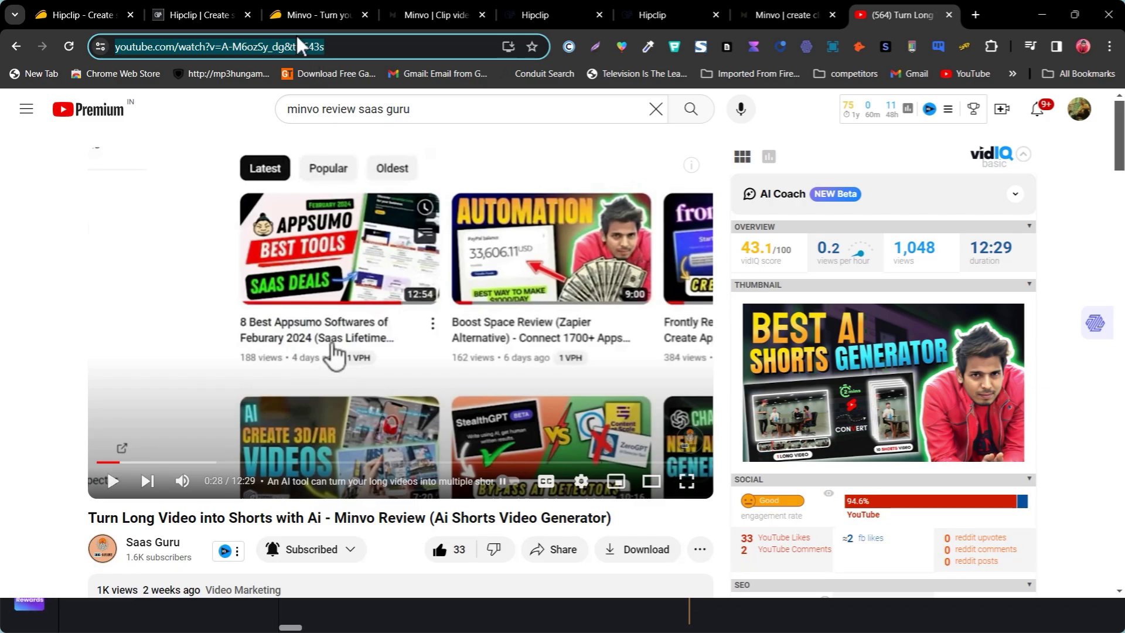
pyautogui.rightClick(274, 56)
pyautogui.click(323, 194)
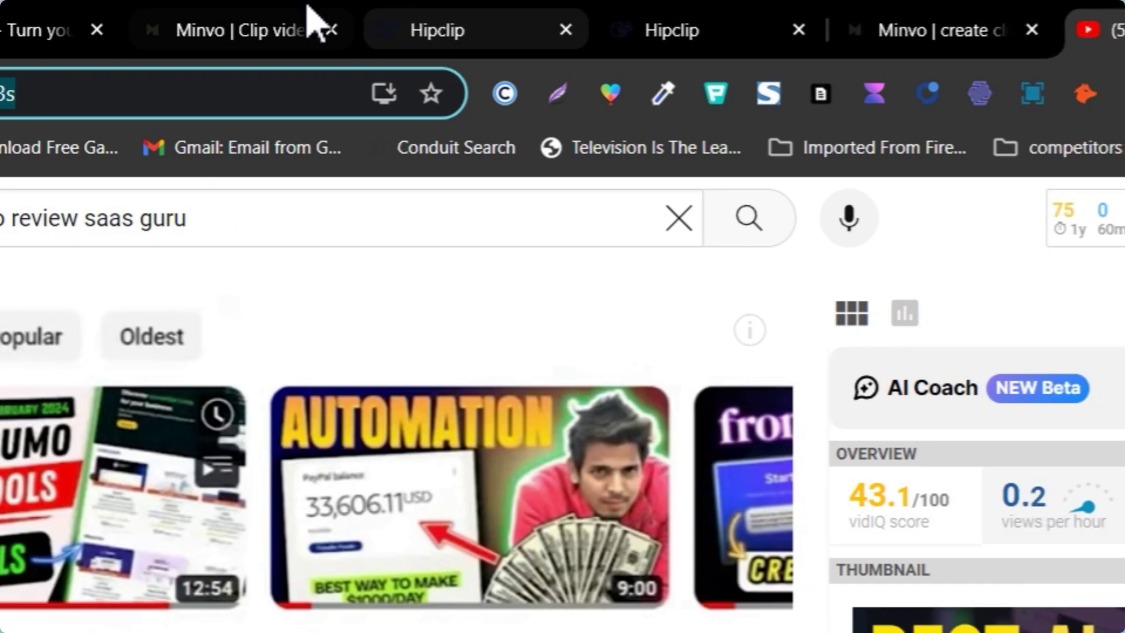
pyautogui.click(319, 24)
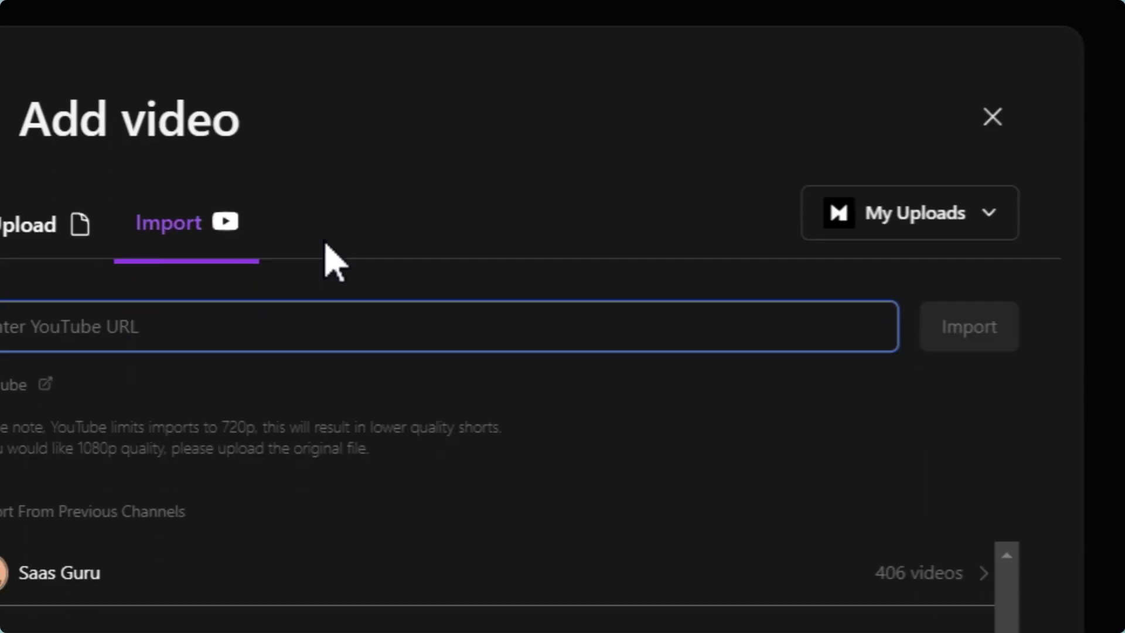
pyautogui.hotkey('ctrl', 'v')
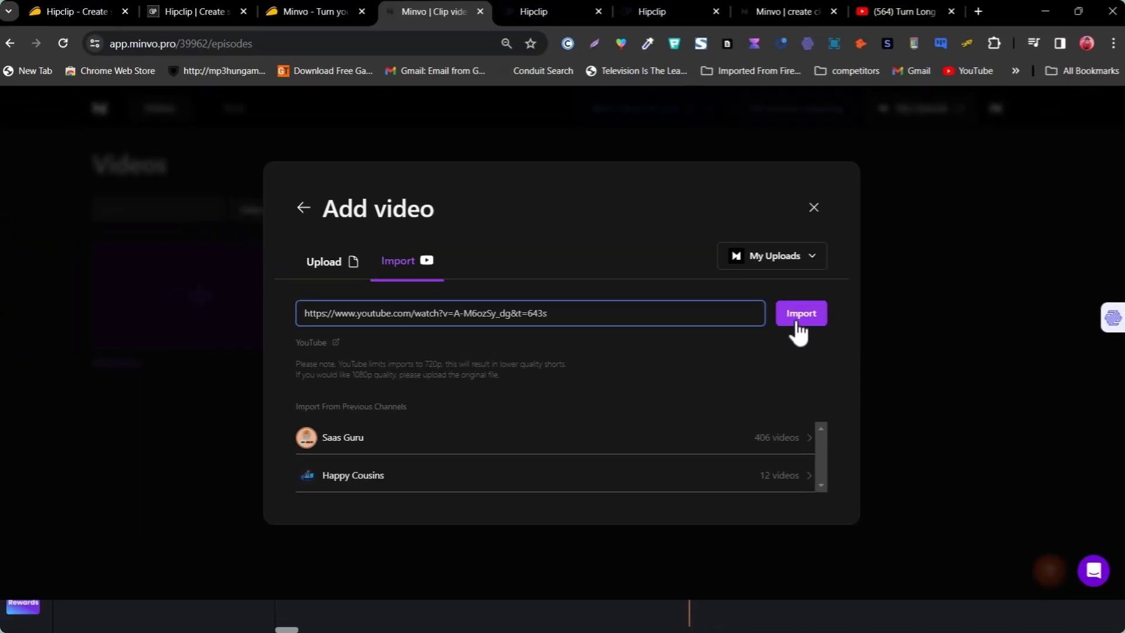
pyautogui.click(812, 209)
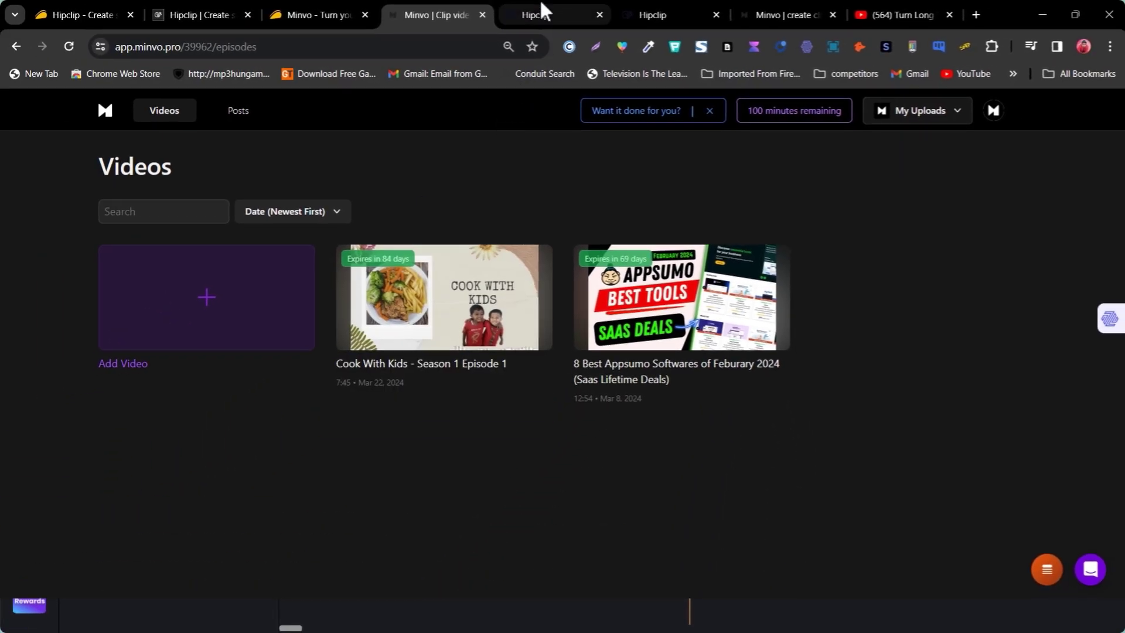
# Switch to the Hipclip files dashboard and close its file upload dialog
pyautogui.click(539, 10)
pyautogui.click(753, 27)
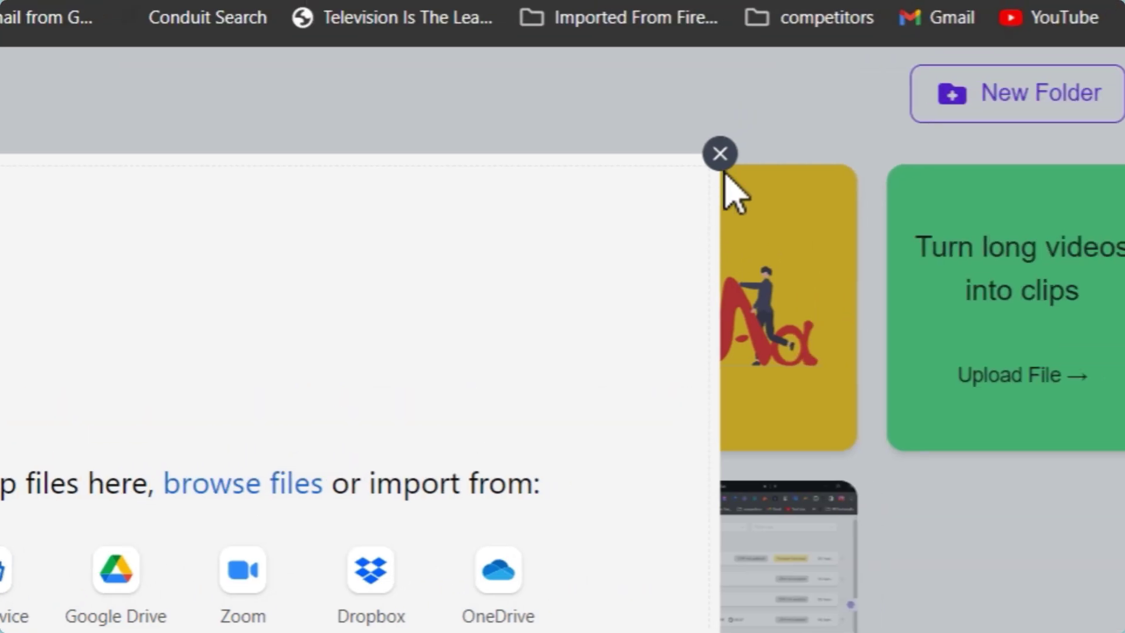
pyautogui.click(1059, 84)
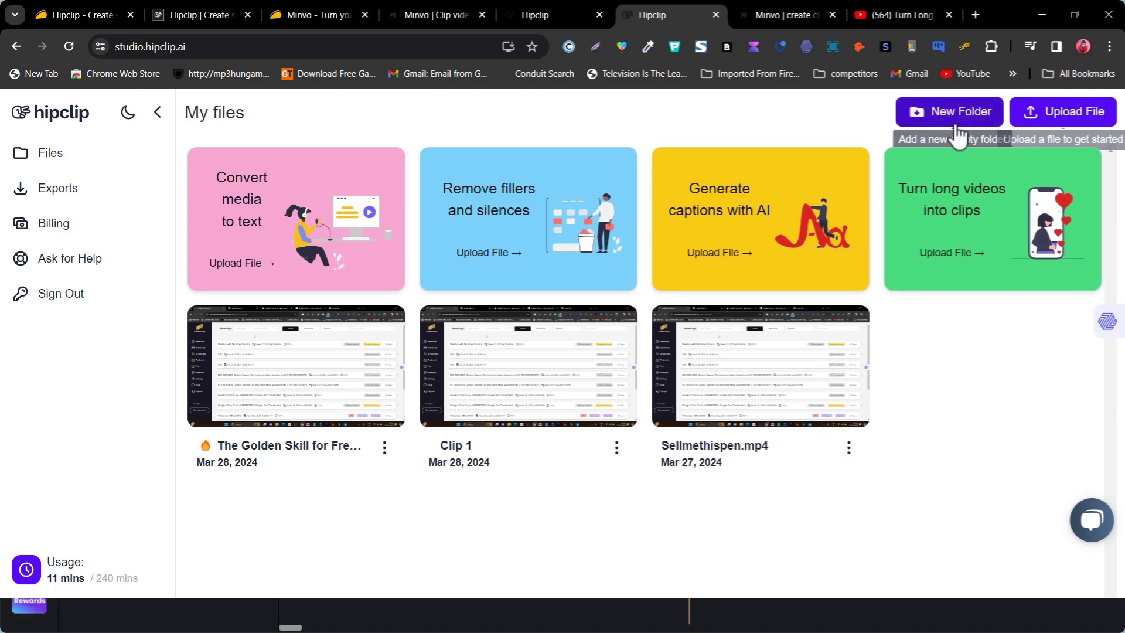
# Look at the Minvo website and videos dashboard again, and return to the Hipclip files dashboard for comparison
pyautogui.click(791, 15)
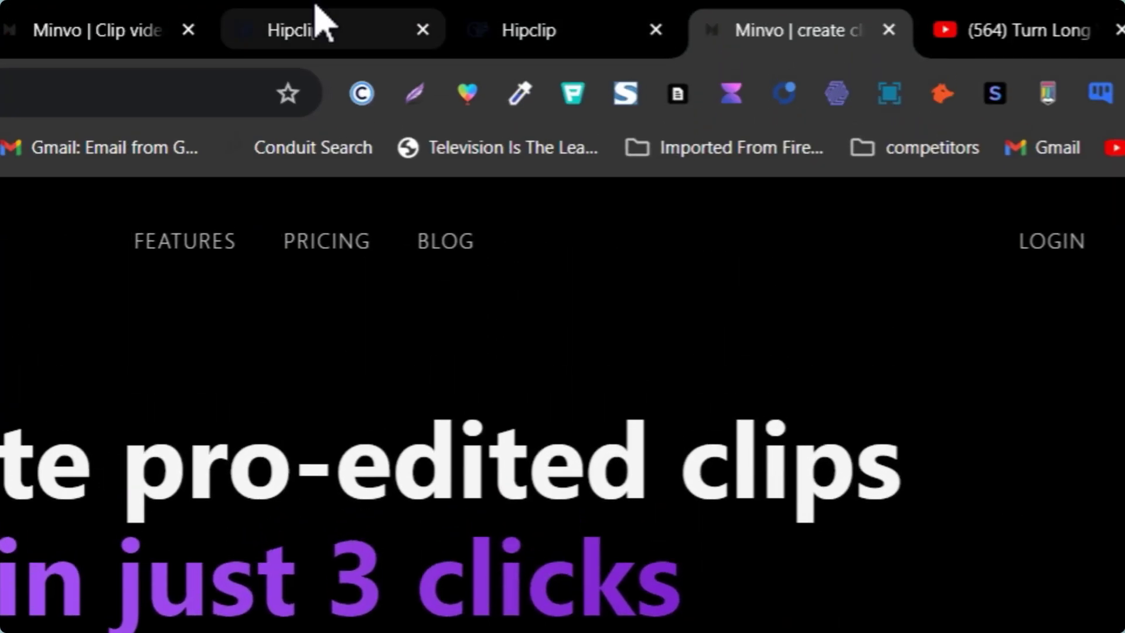
pyautogui.click(262, 23)
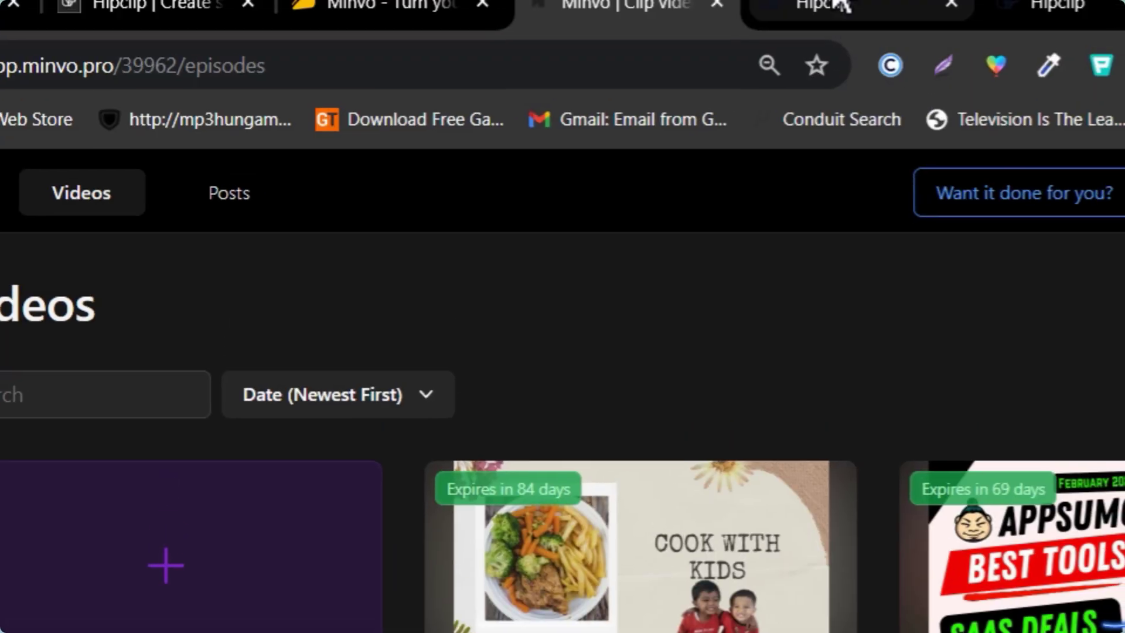
pyautogui.click(837, 8)
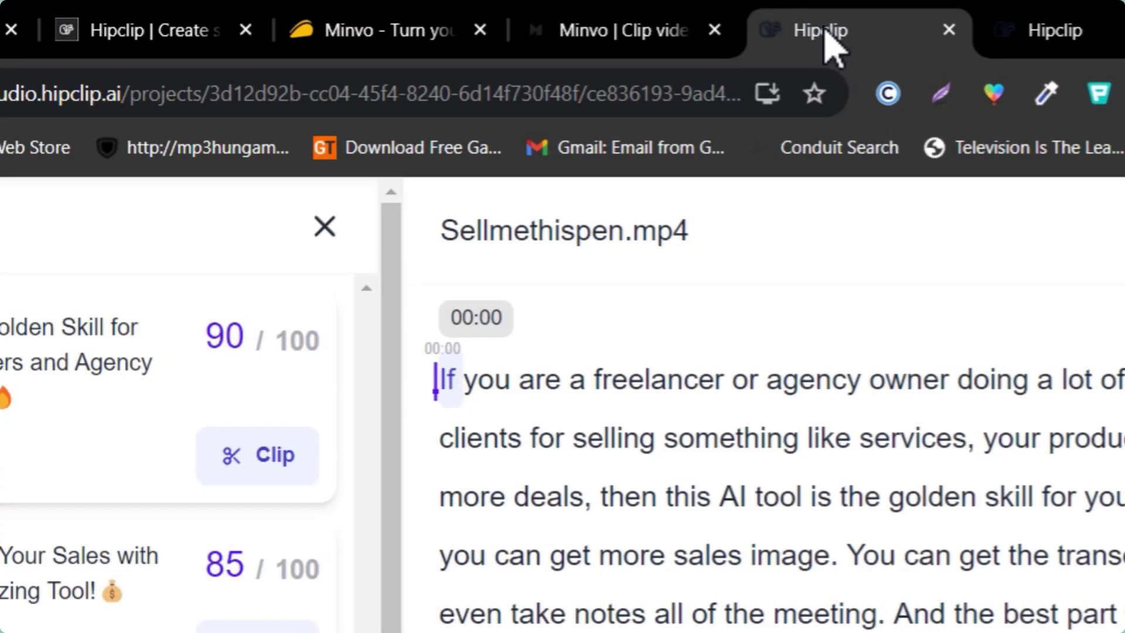
pyautogui.click(1040, 27)
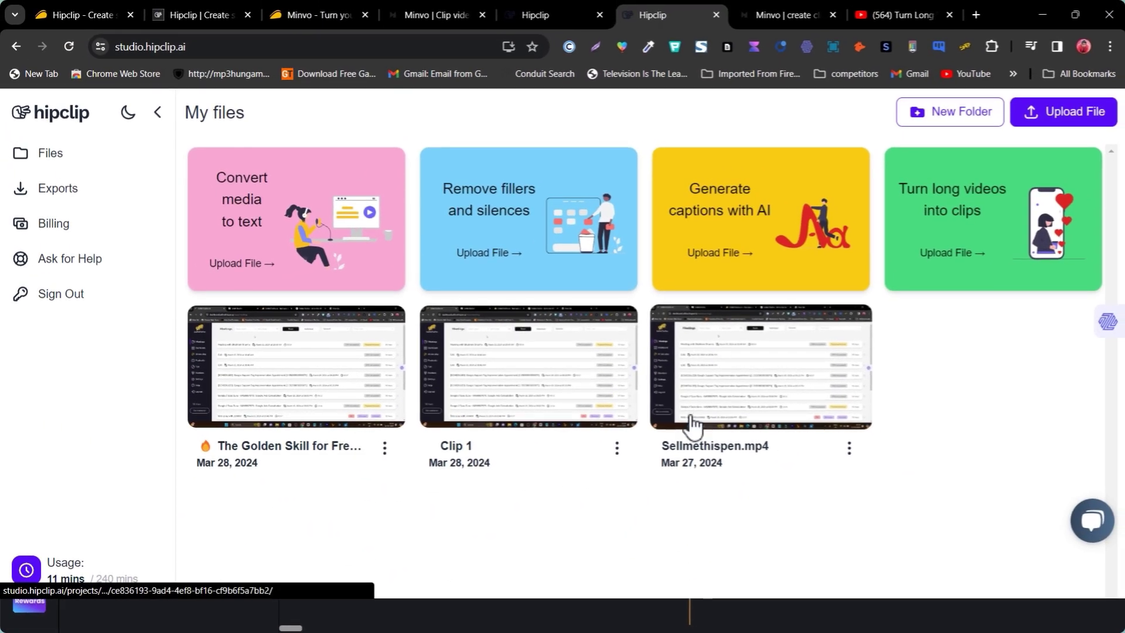
# View Hipclip's exports and billing pages, and return to the files page
pyautogui.click(58, 192)
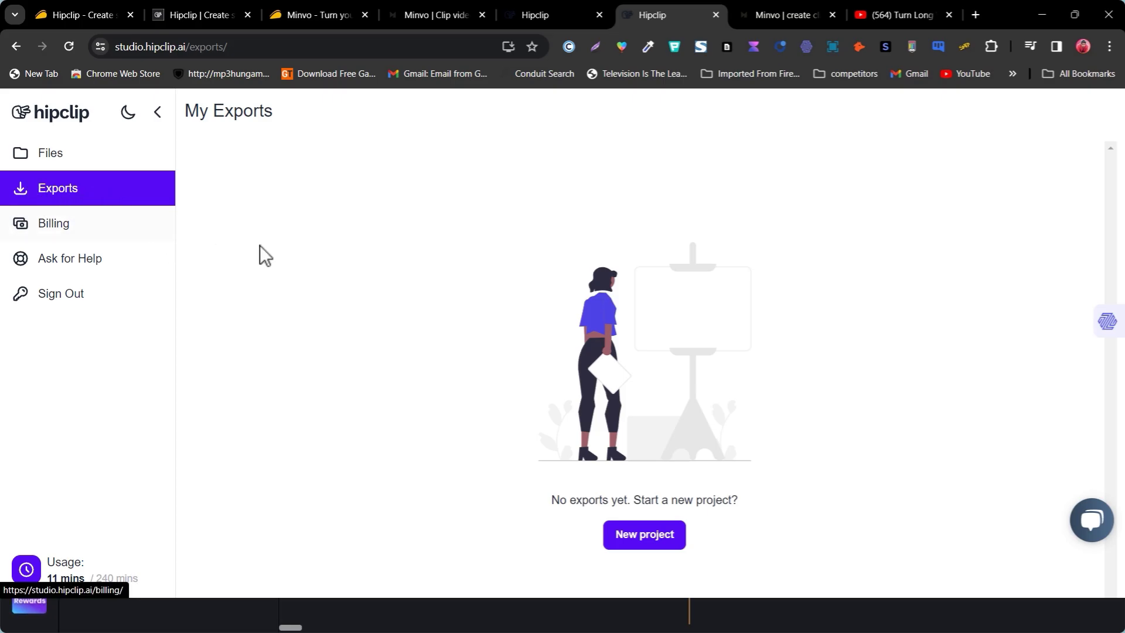
pyautogui.click(68, 225)
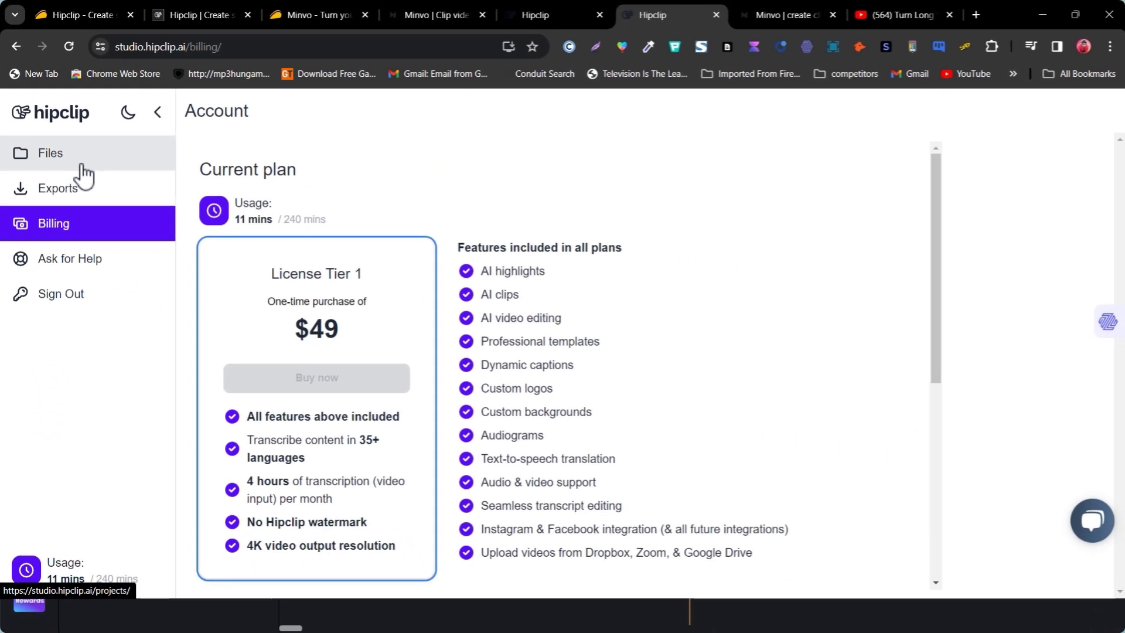
pyautogui.click(135, 149)
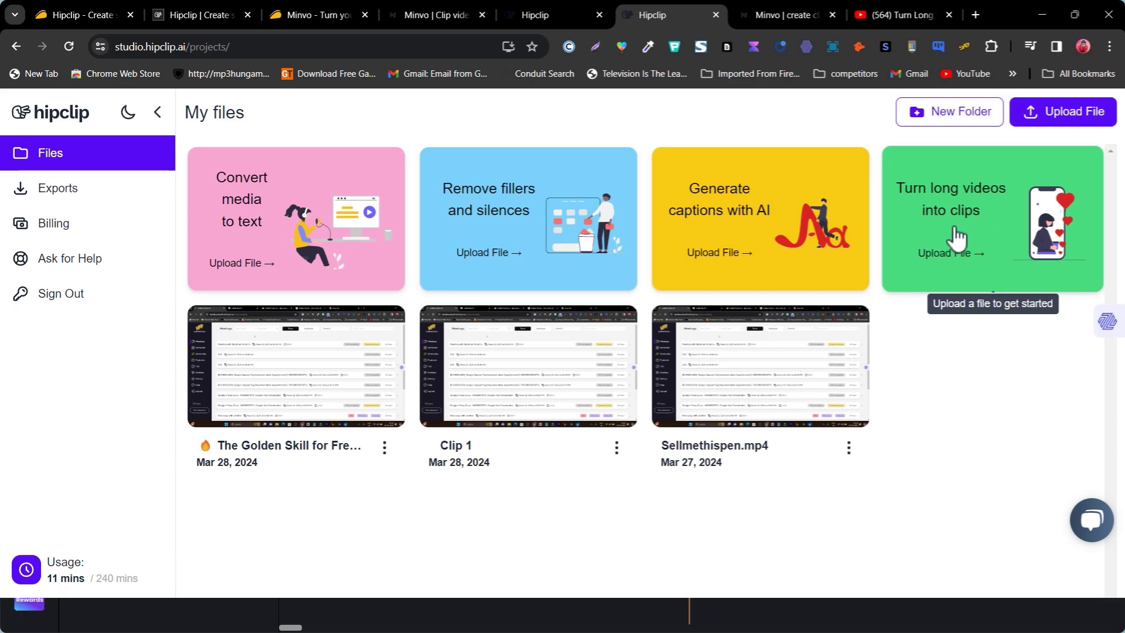
# Start uploading Adsbot.mp4 from the Flimora Exports folder through the Turn long videos into clips option, and close the upload dialog
pyautogui.click(939, 254)
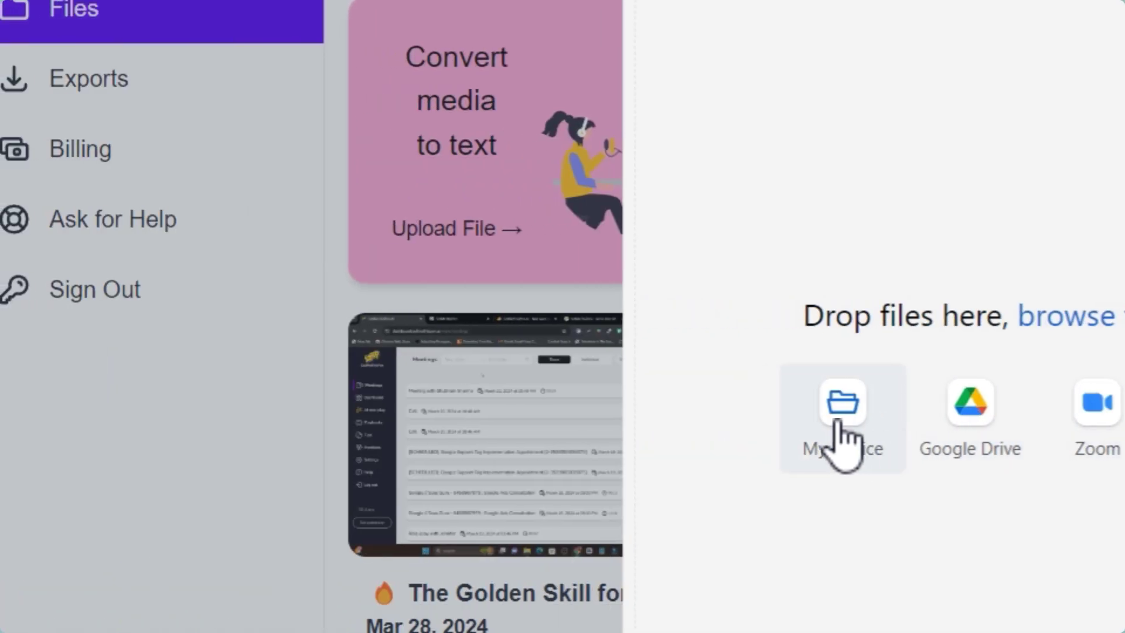
pyautogui.click(841, 405)
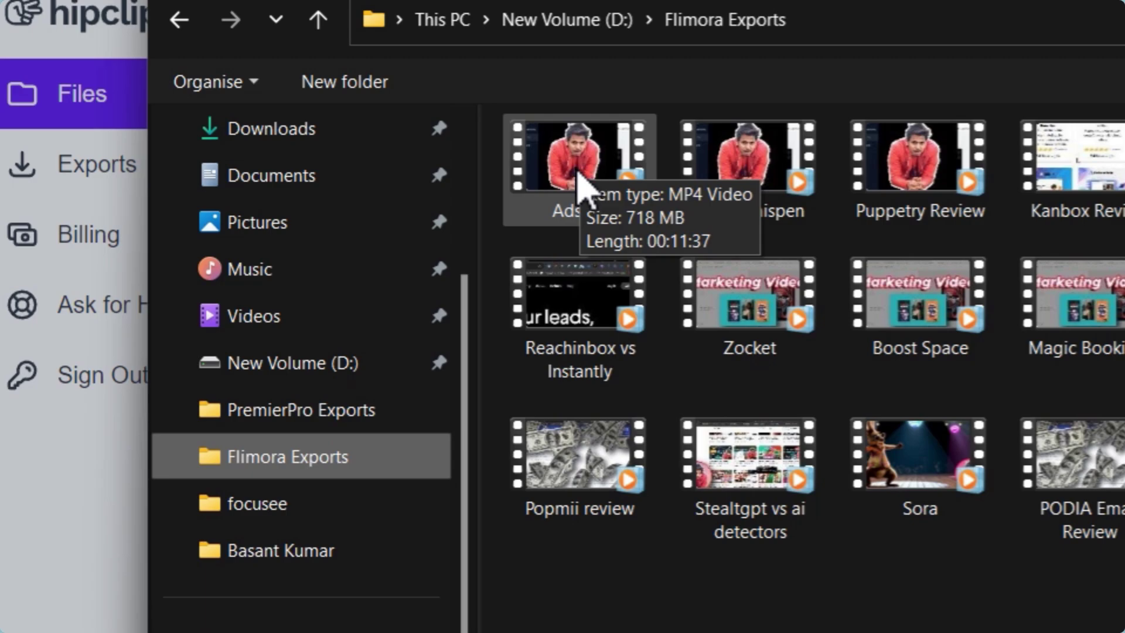
pyautogui.click(576, 172)
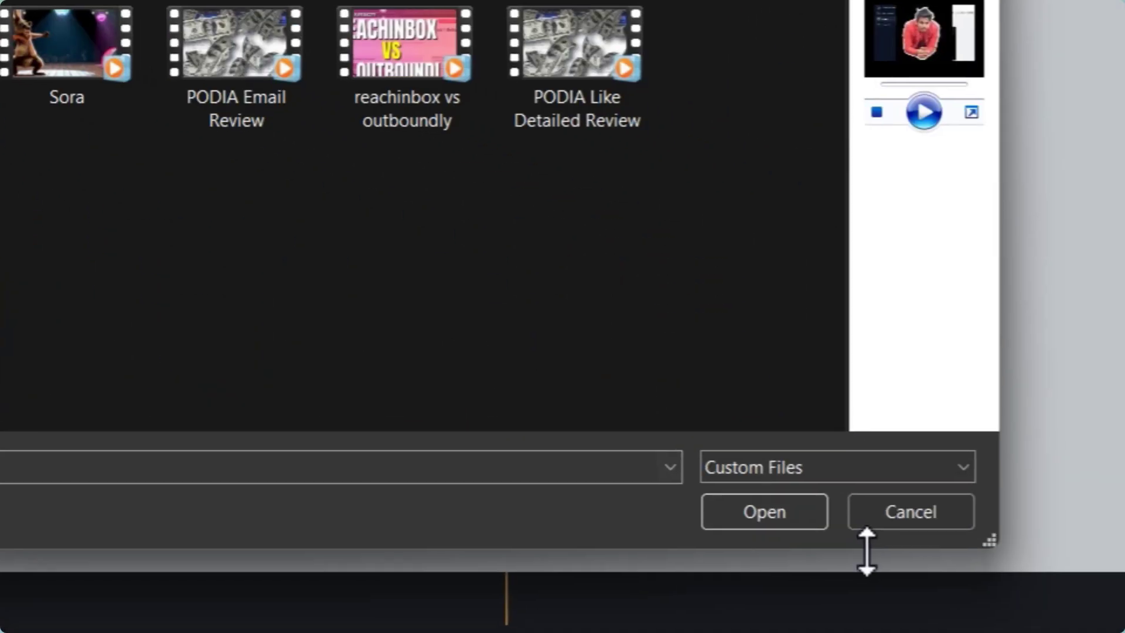
pyautogui.click(784, 507)
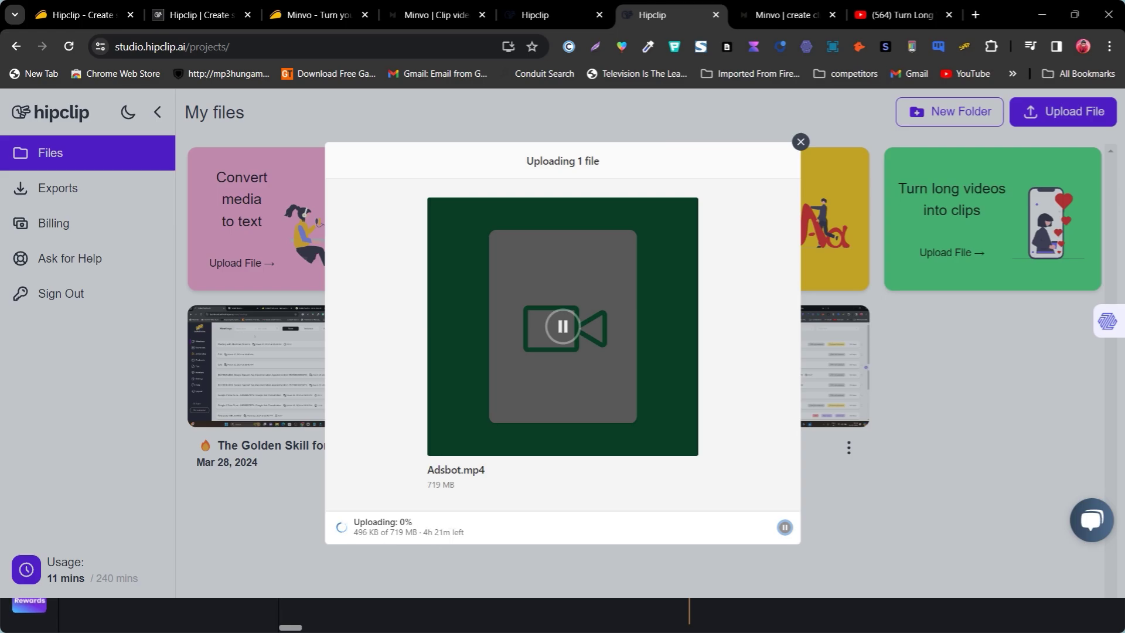
pyautogui.click(801, 143)
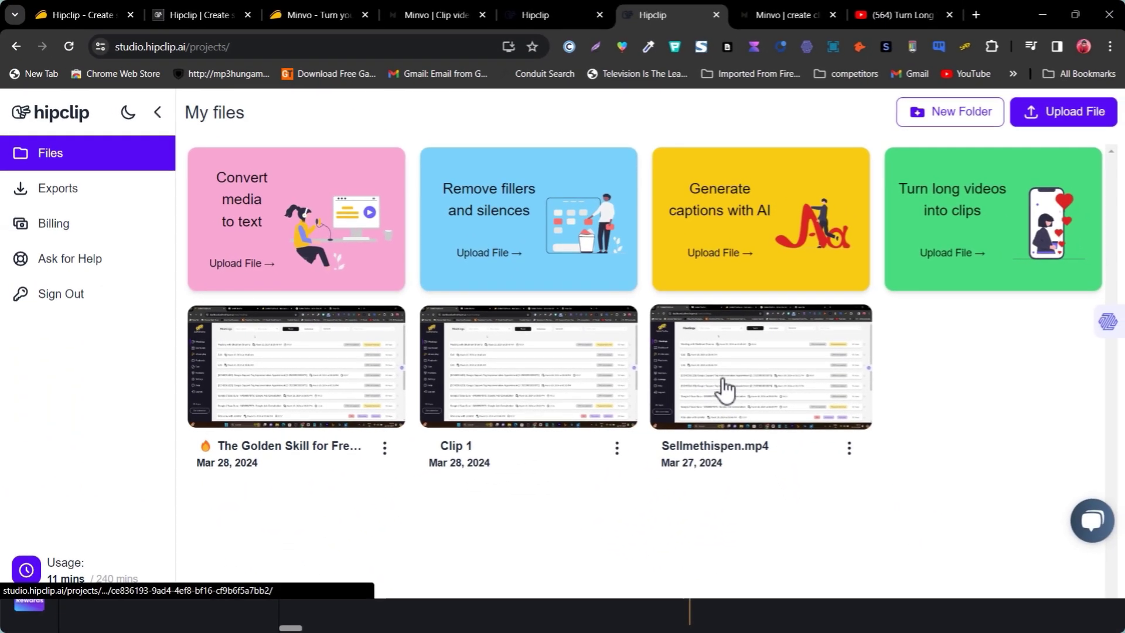
# Open the Sellmethispen.mp4 project, look through its transcript and briefly play the video preview
pyautogui.click(724, 386)
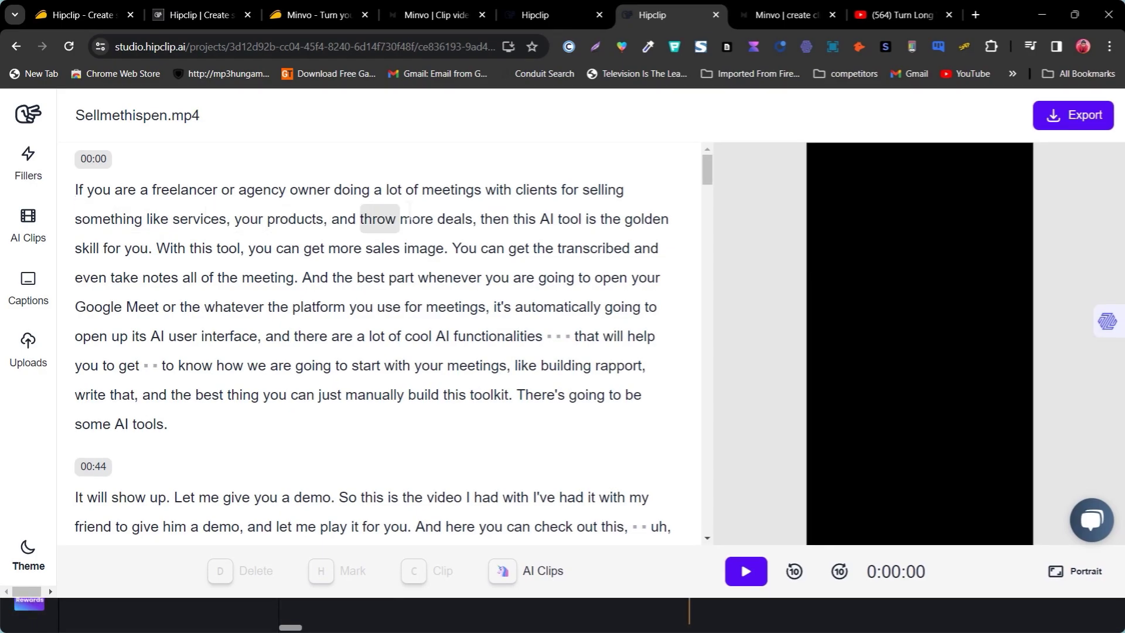
pyautogui.scroll(-4, 376, 220)
pyautogui.scroll(4, 520, 305)
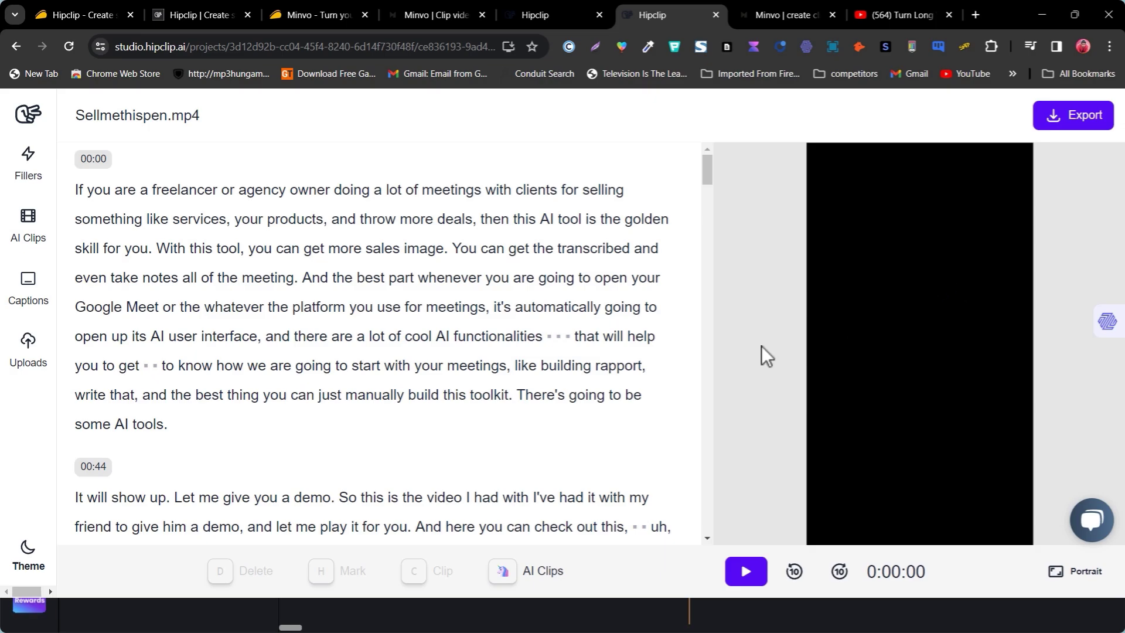
pyautogui.click(746, 571)
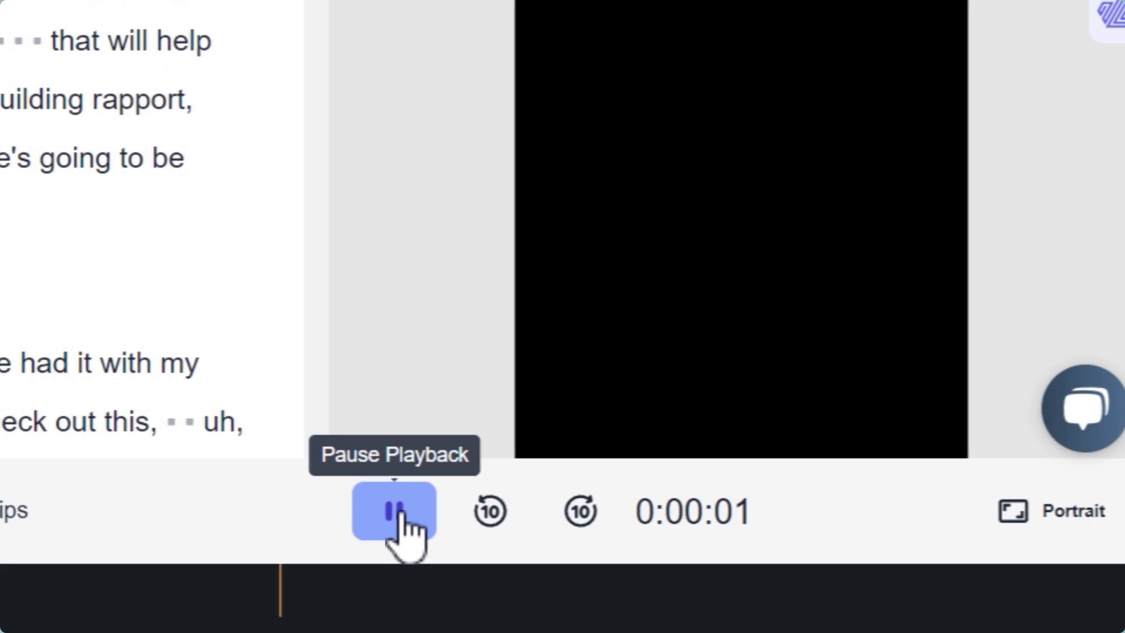
pyautogui.click(402, 511)
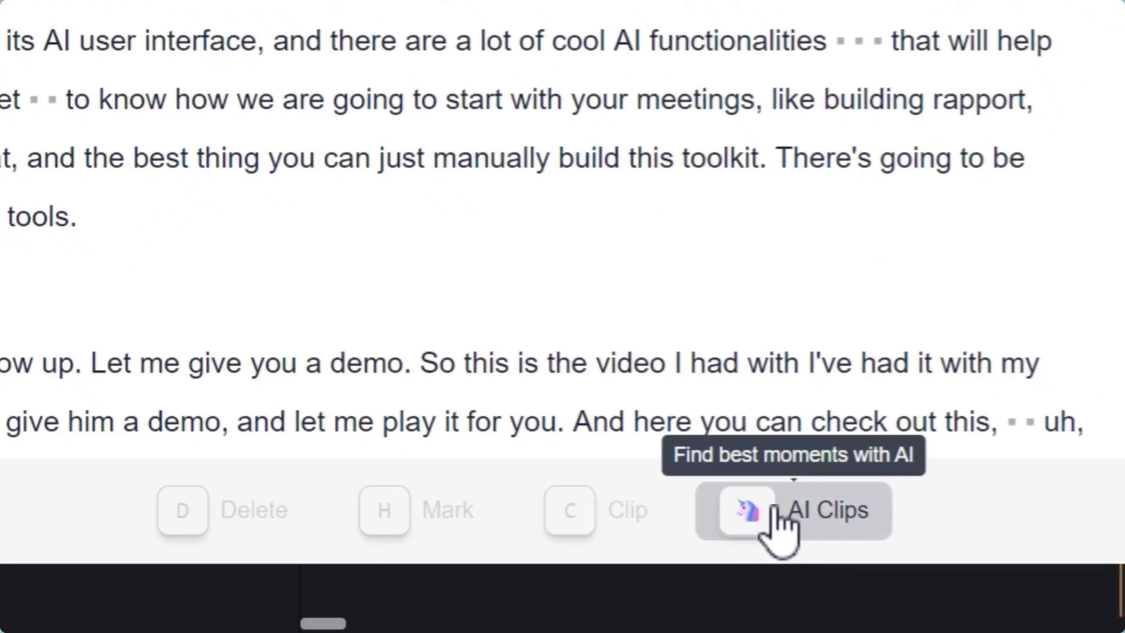
# Have AI Clips find the best moments of Sellmethispen.mp4 and look through the transcript meanwhile
pyautogui.click(834, 540)
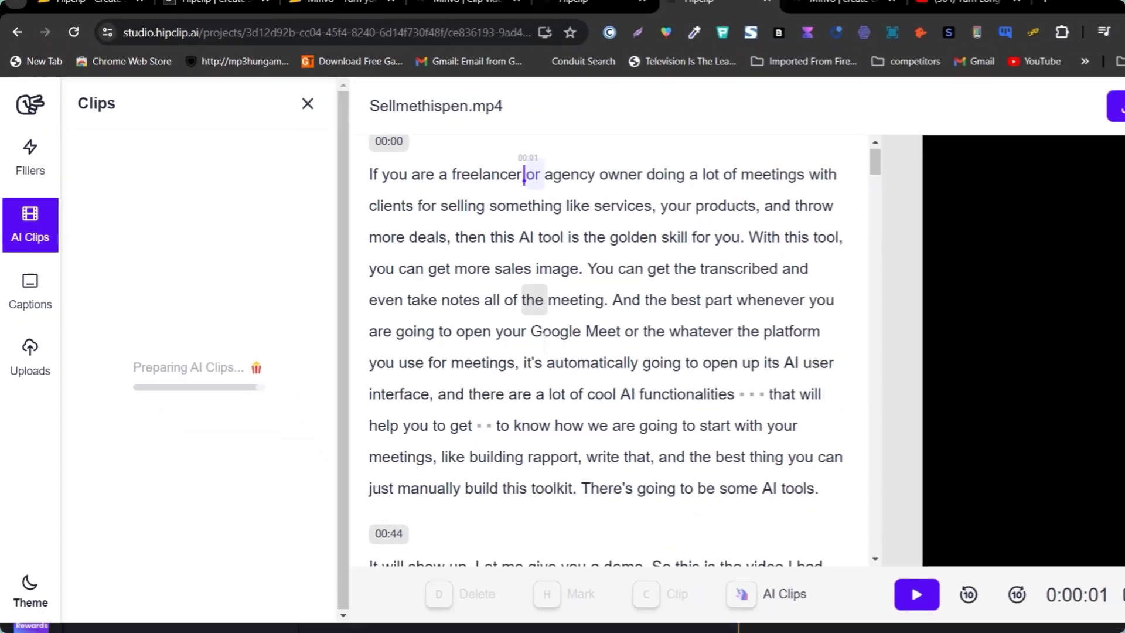
pyautogui.scroll(-4, 1015, 513)
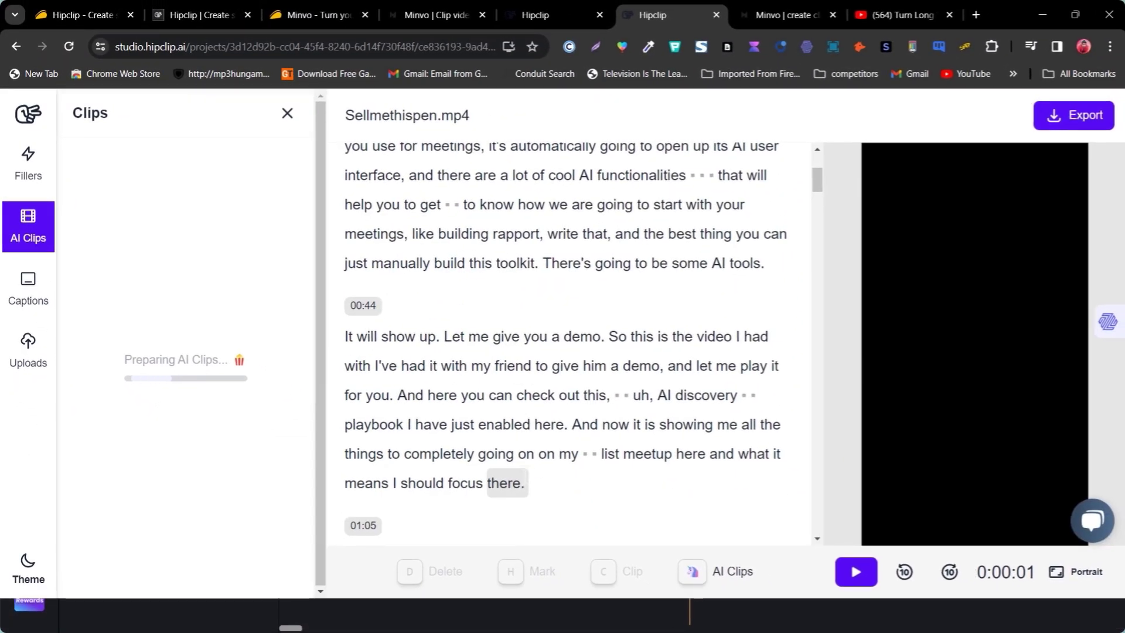
pyautogui.scroll(4, 538, 368)
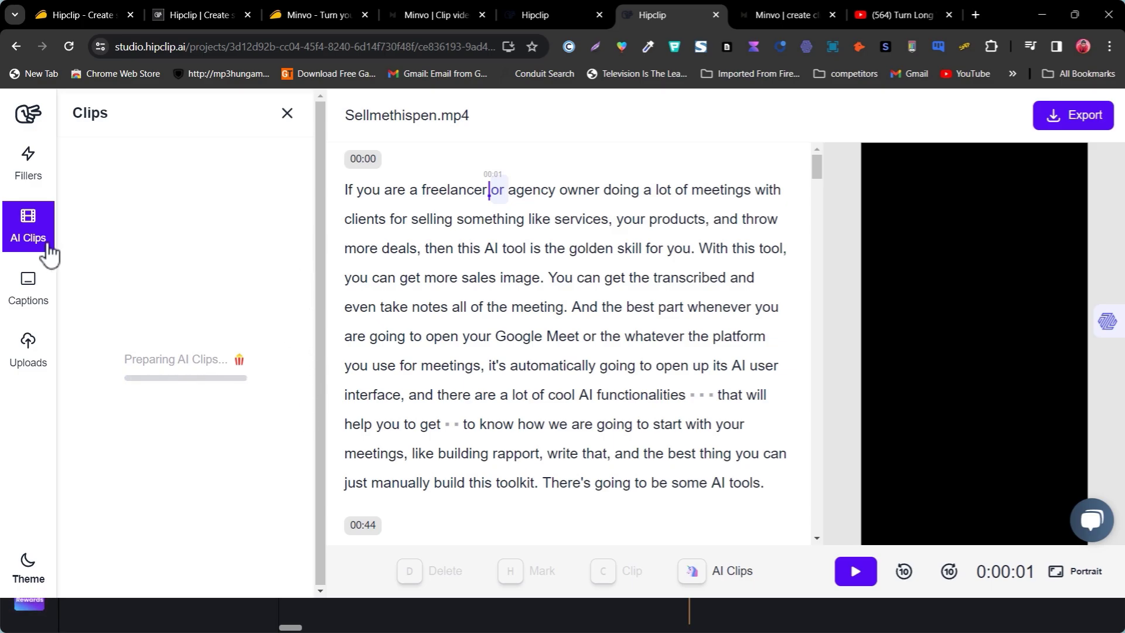
# Browse the caption styles available for the Sellmethispen.mp4 project
pyautogui.click(36, 301)
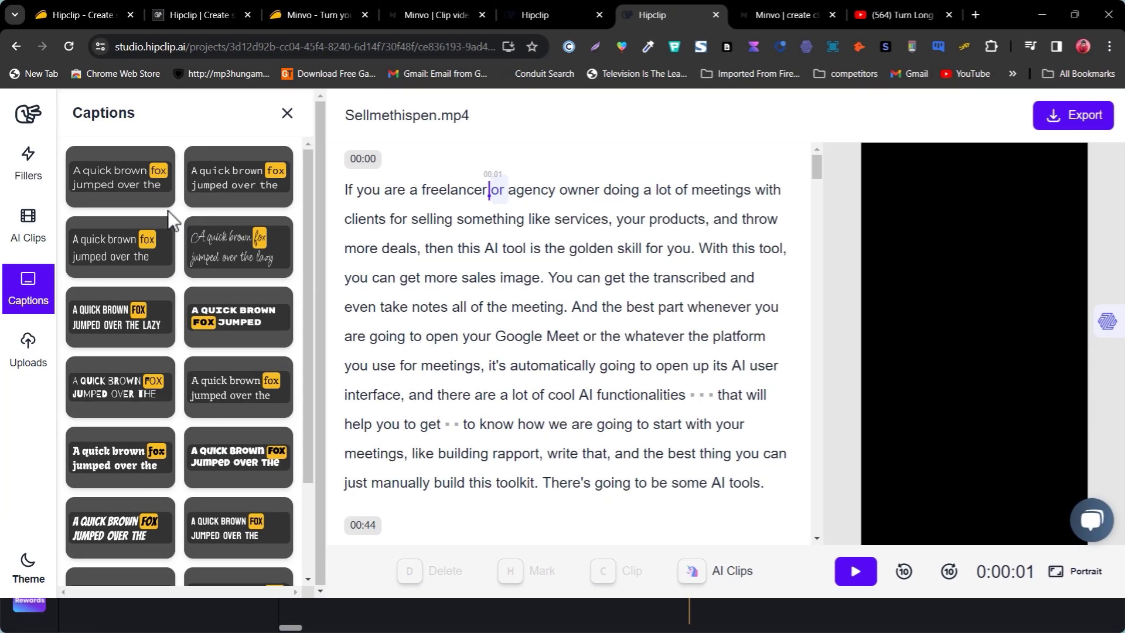
pyautogui.scroll(-2, 188, 234)
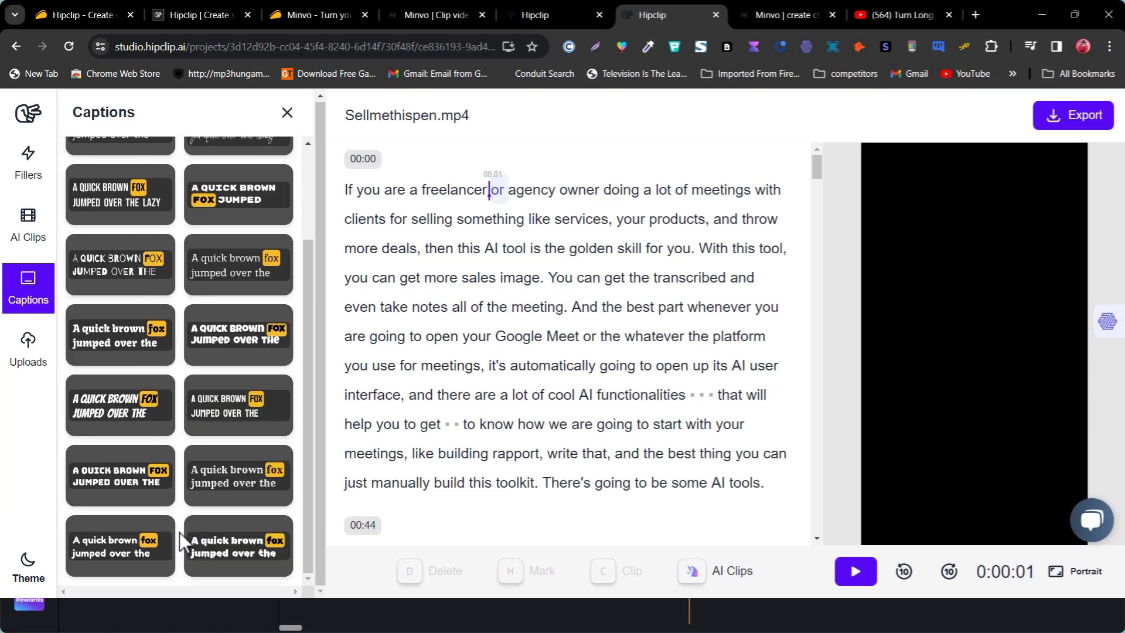
pyautogui.scroll(2, 183, 542)
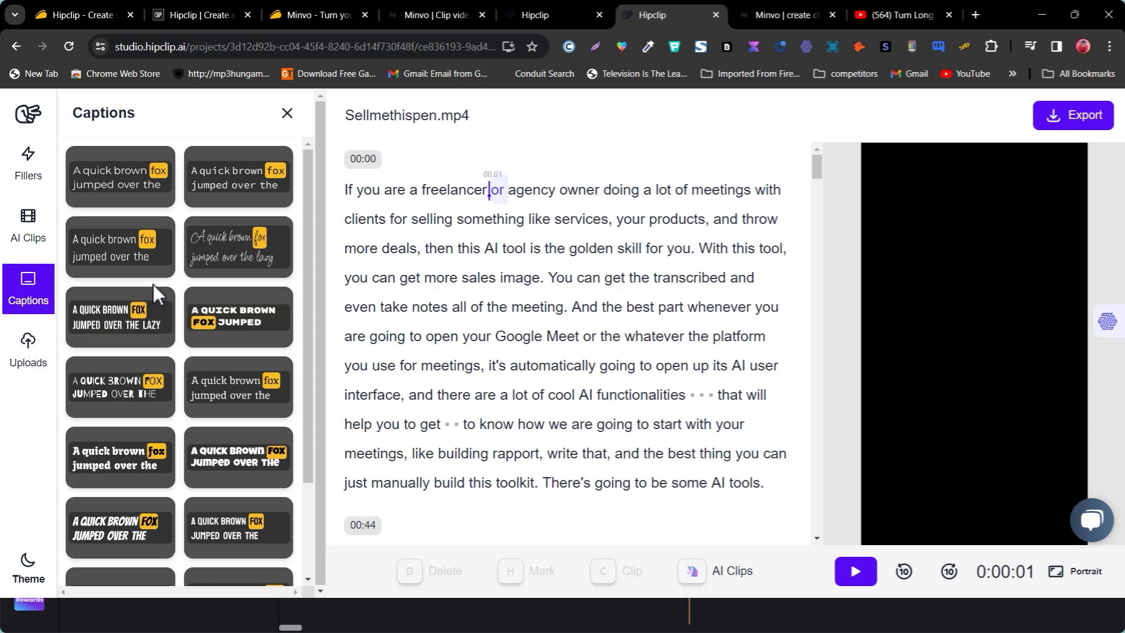
# Review the AI clip suggestions and create a clip from The Golden Skill for Freelancers and Agency Owners
pyautogui.click(8, 231)
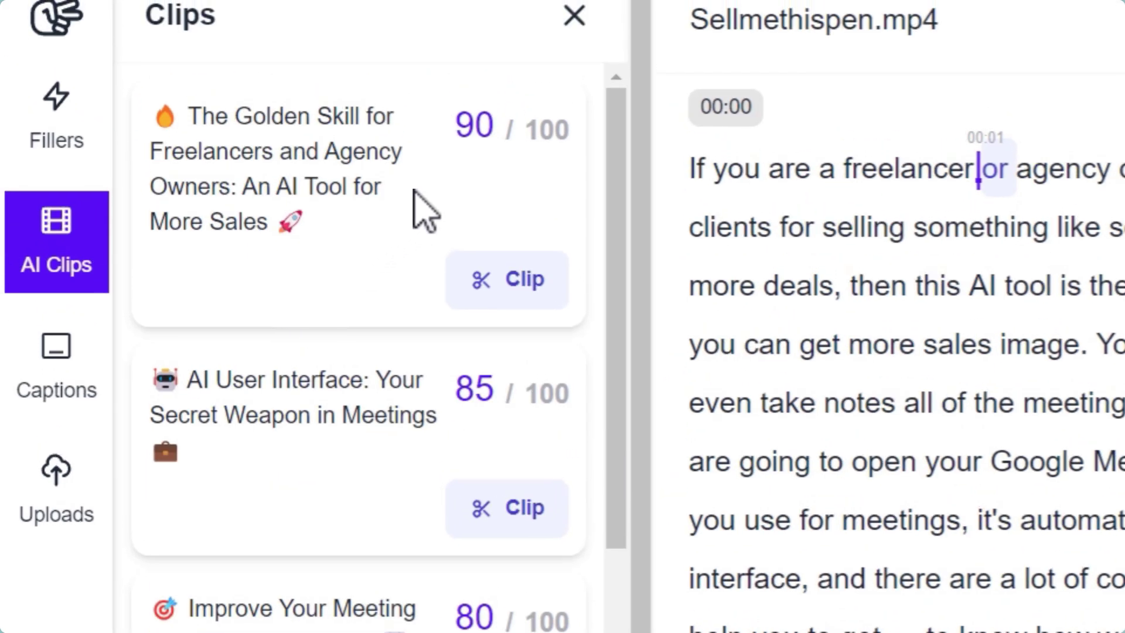
pyautogui.scroll(-5, 413, 191)
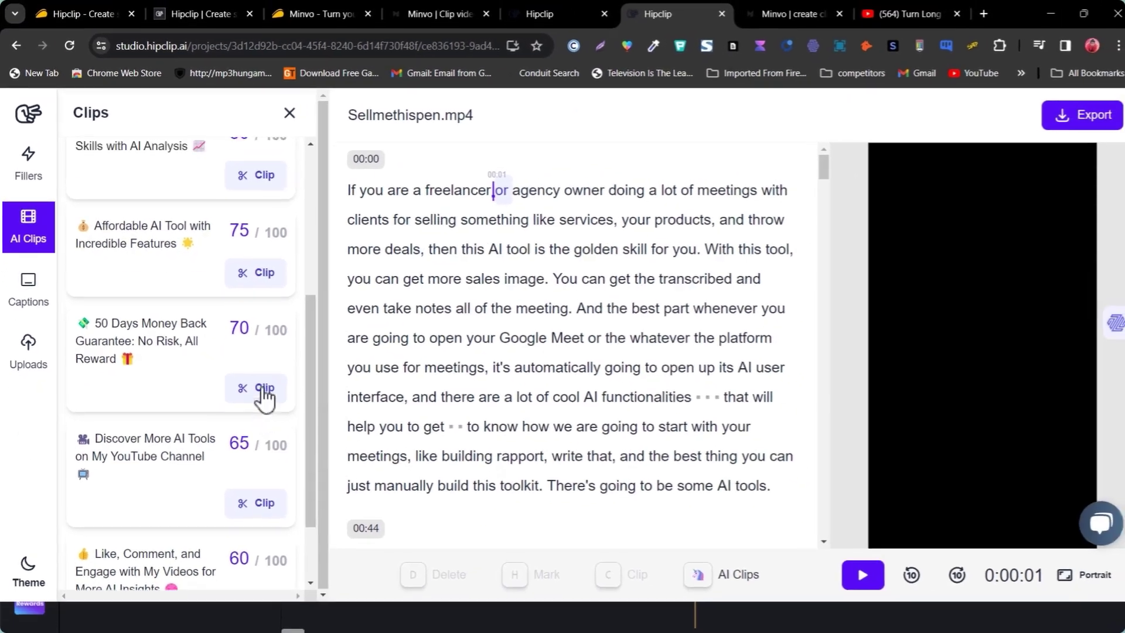
pyautogui.scroll(5, 263, 395)
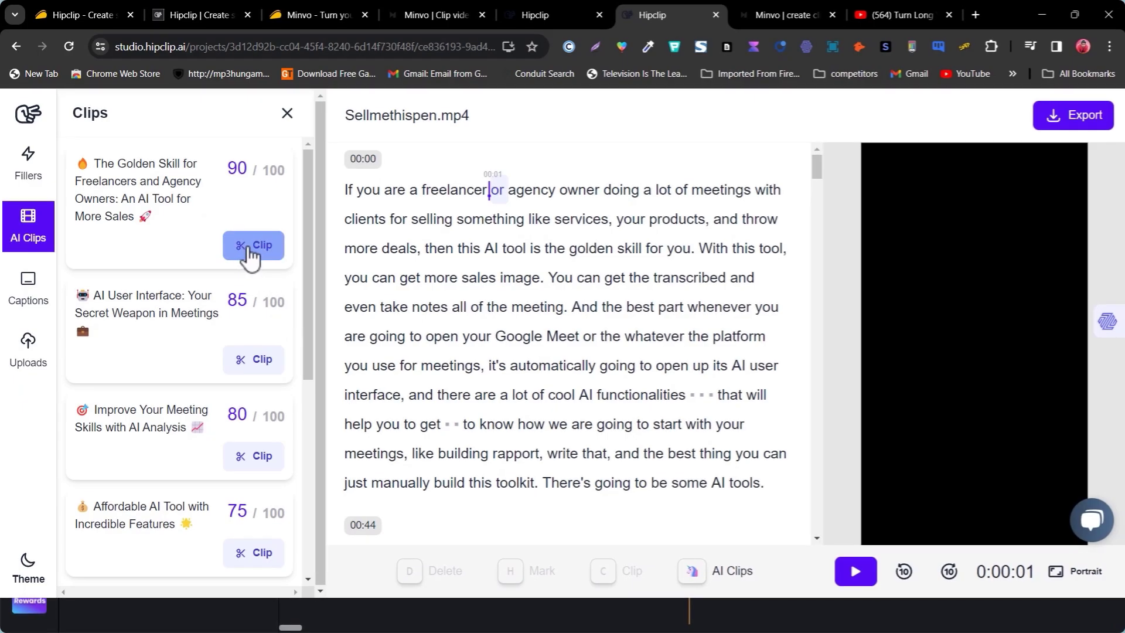
pyautogui.click(249, 249)
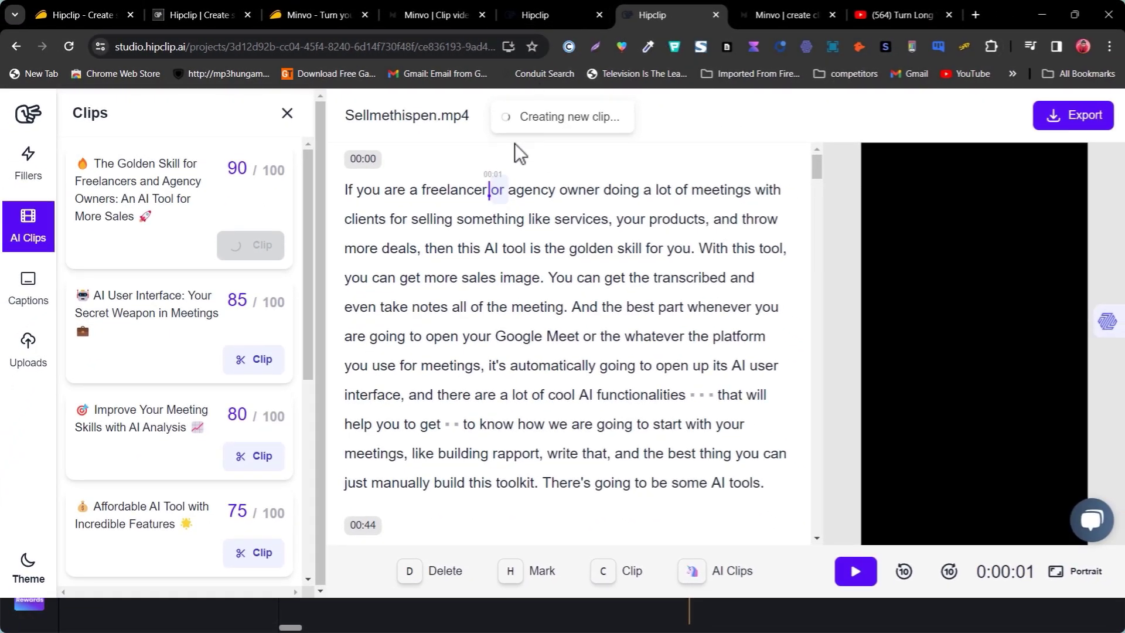
# Switch to the other open Hipclip project of Sellmethispen.mp4 and briefly play its preview
pyautogui.click(521, 22)
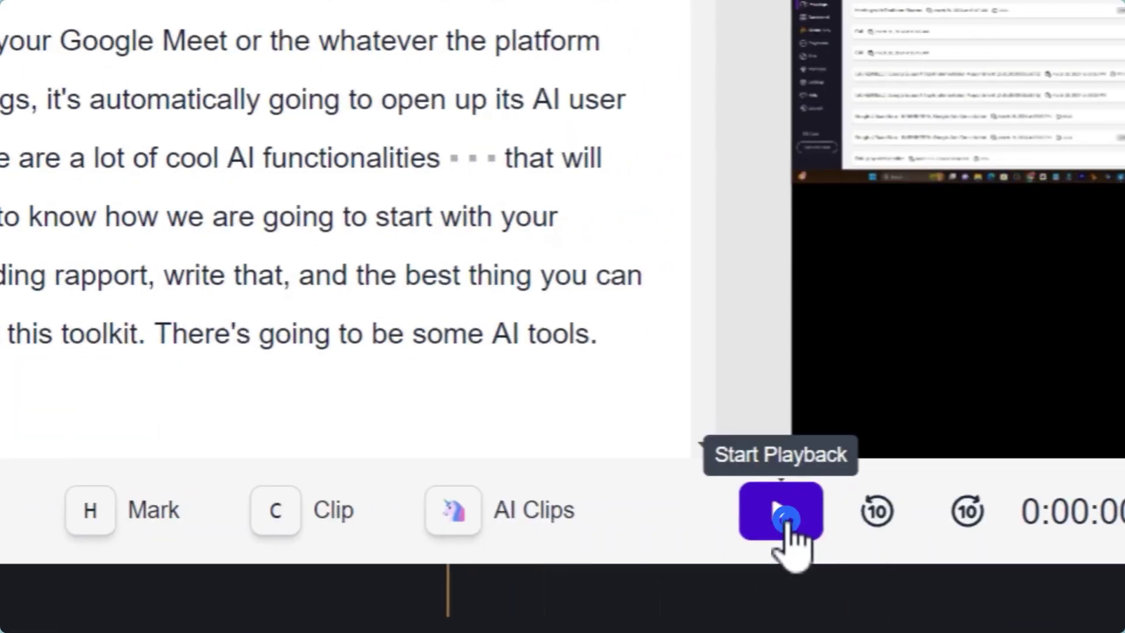
pyautogui.click(785, 518)
pyautogui.click(667, 512)
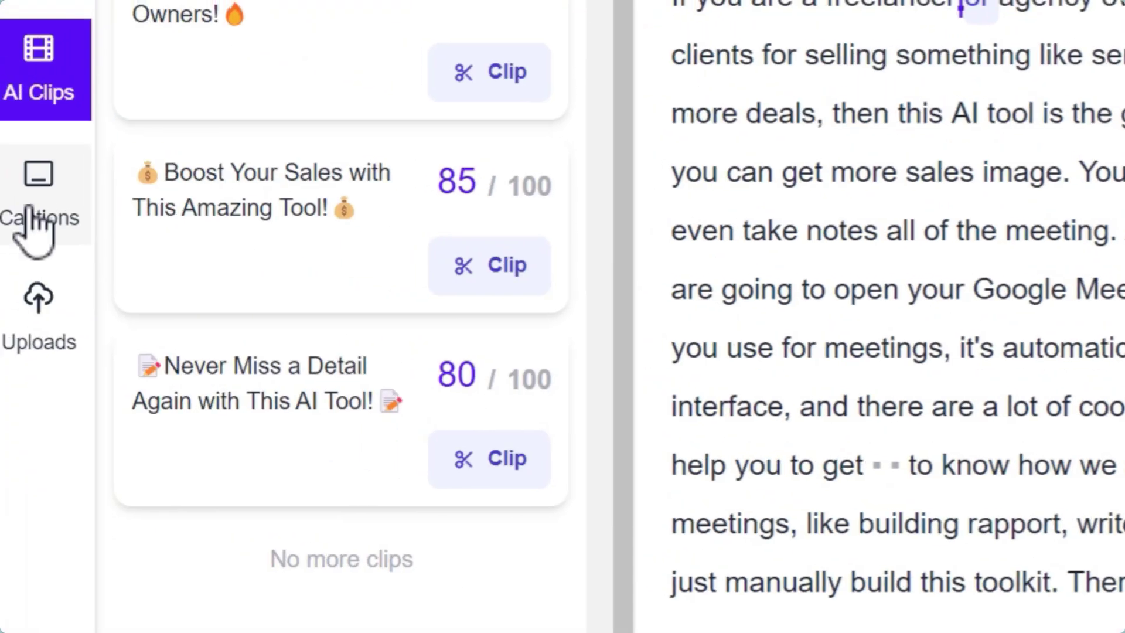
# Add Rubik Mono One captions to the video, move them into the black area below the footage and check the font choices
pyautogui.click(35, 228)
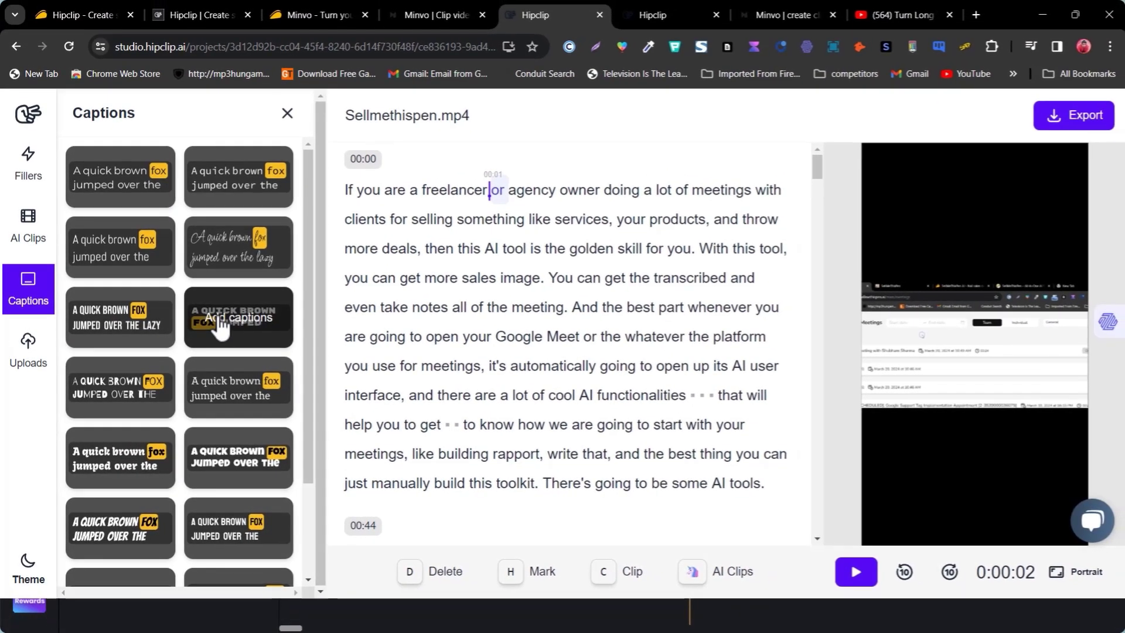
pyautogui.click(220, 328)
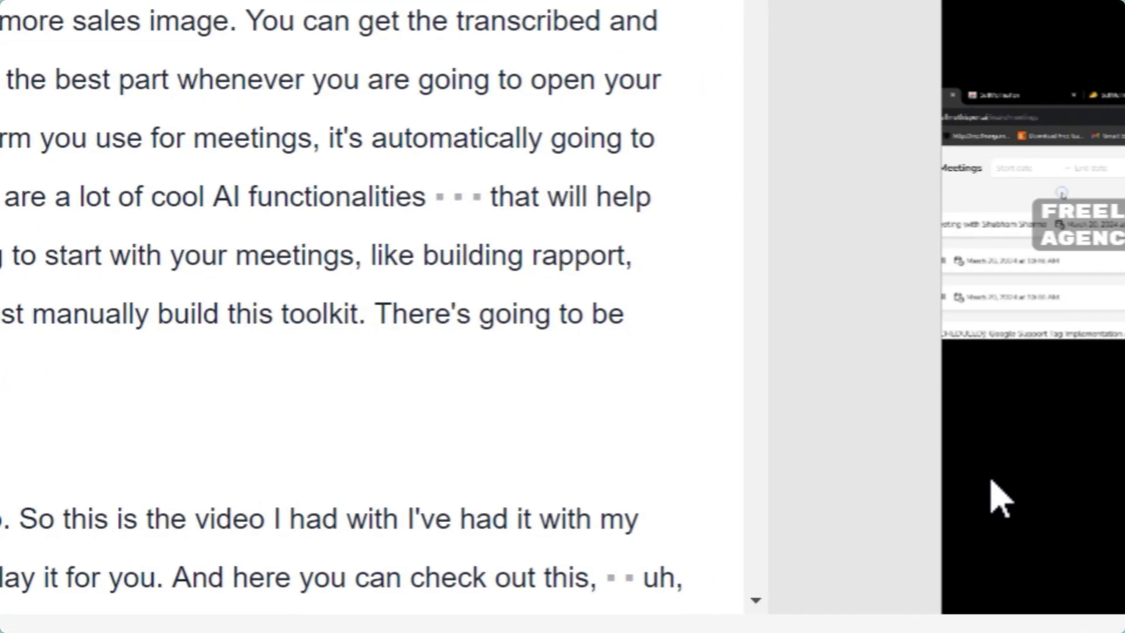
pyautogui.moveTo(1082, 205); pyautogui.dragTo(1076, 427)
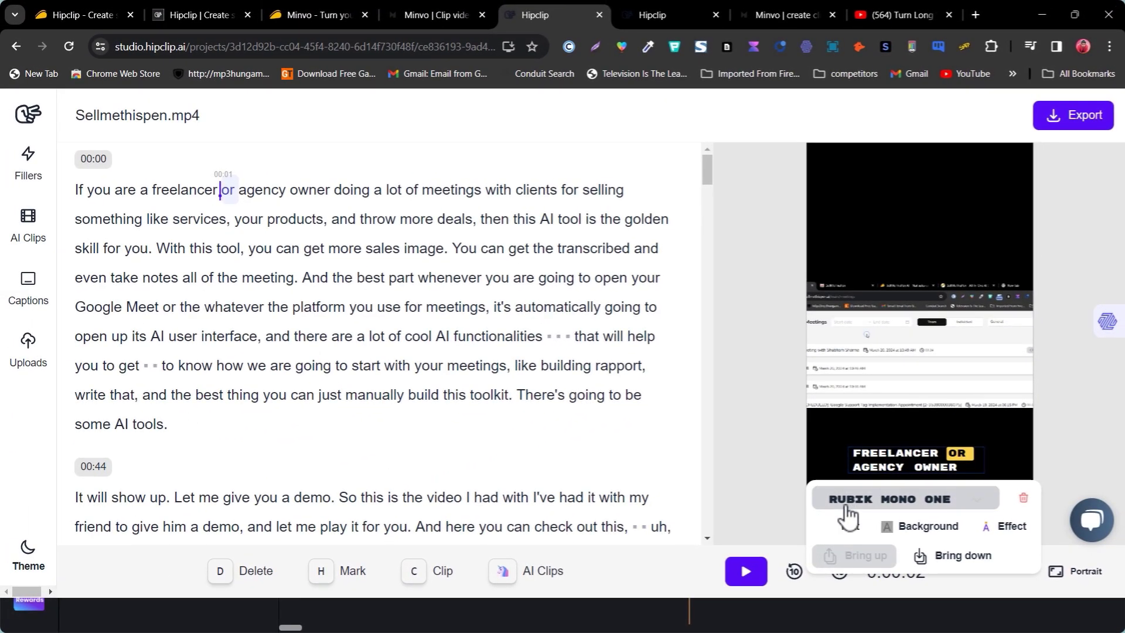
pyautogui.click(889, 508)
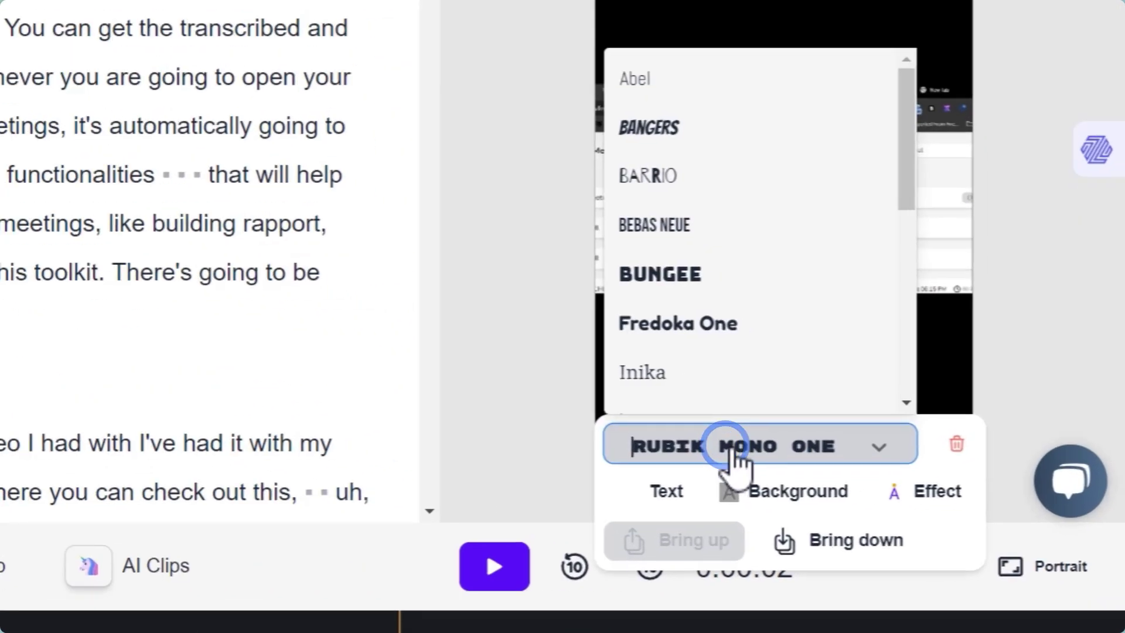
pyautogui.click(720, 463)
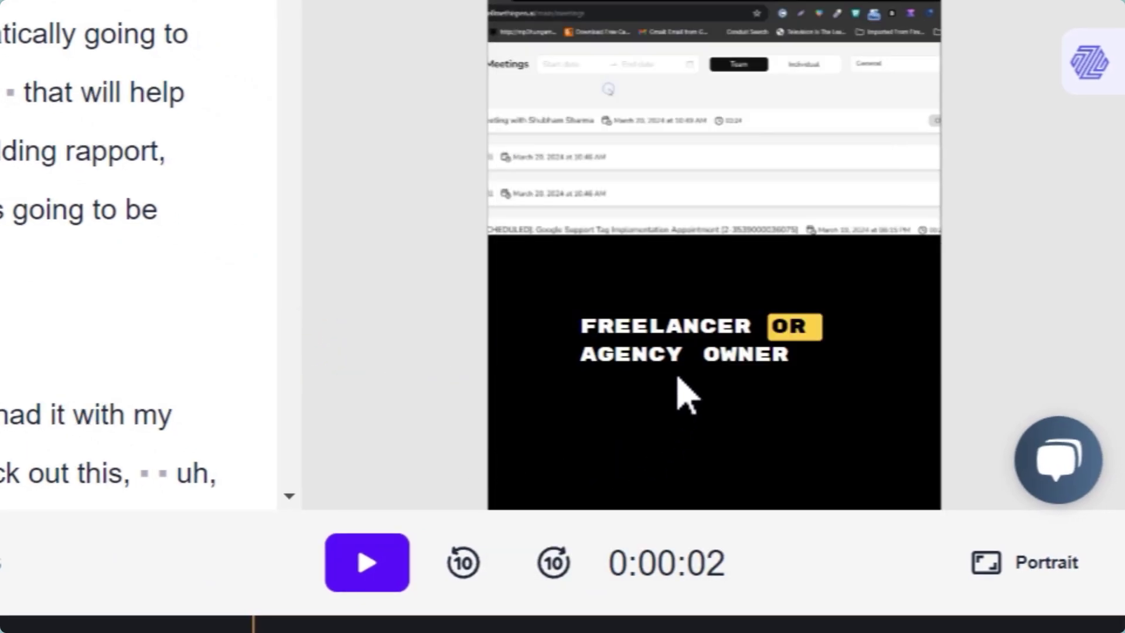
# Review the captions' text colour, background and highlight effect options, and briefly play the captioned preview
pyautogui.click(648, 334)
pyautogui.click(573, 472)
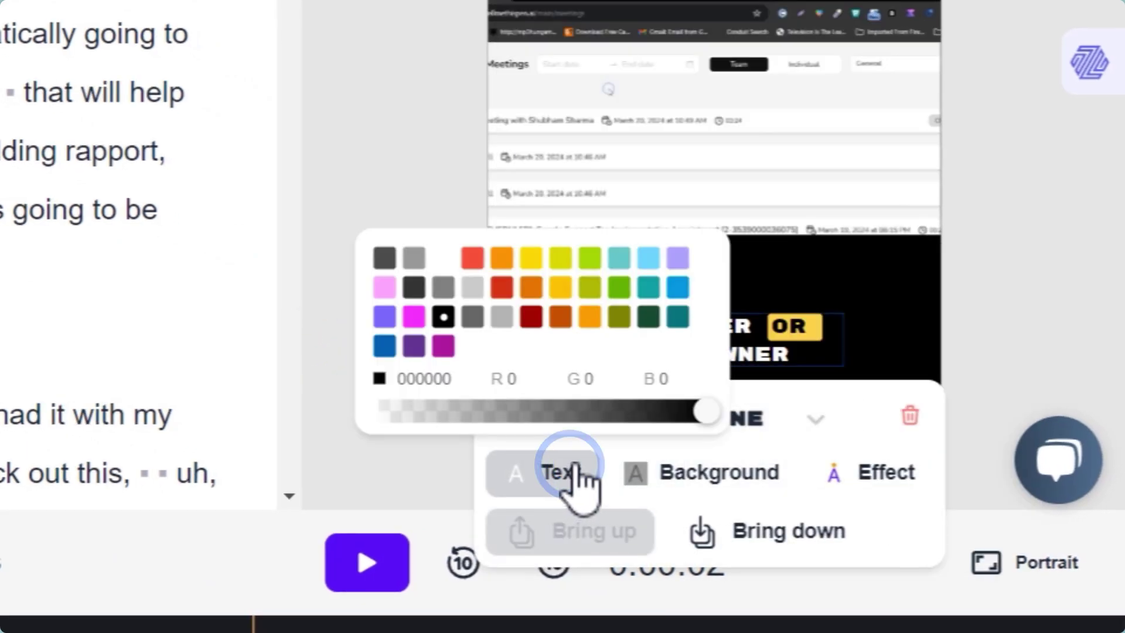
pyautogui.click(745, 476)
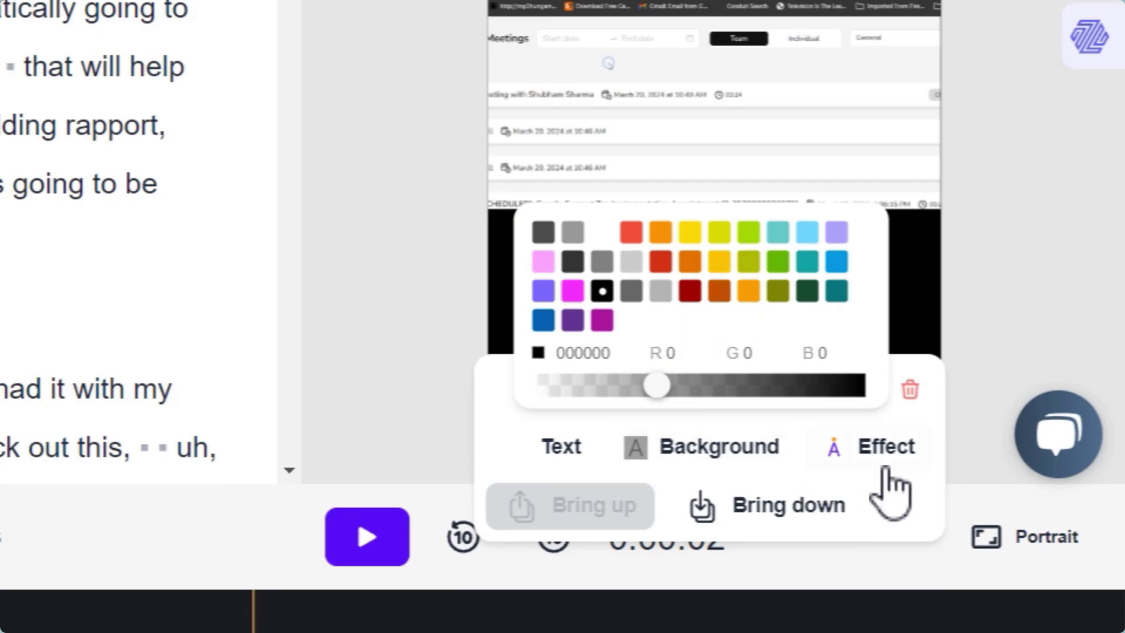
pyautogui.click(887, 471)
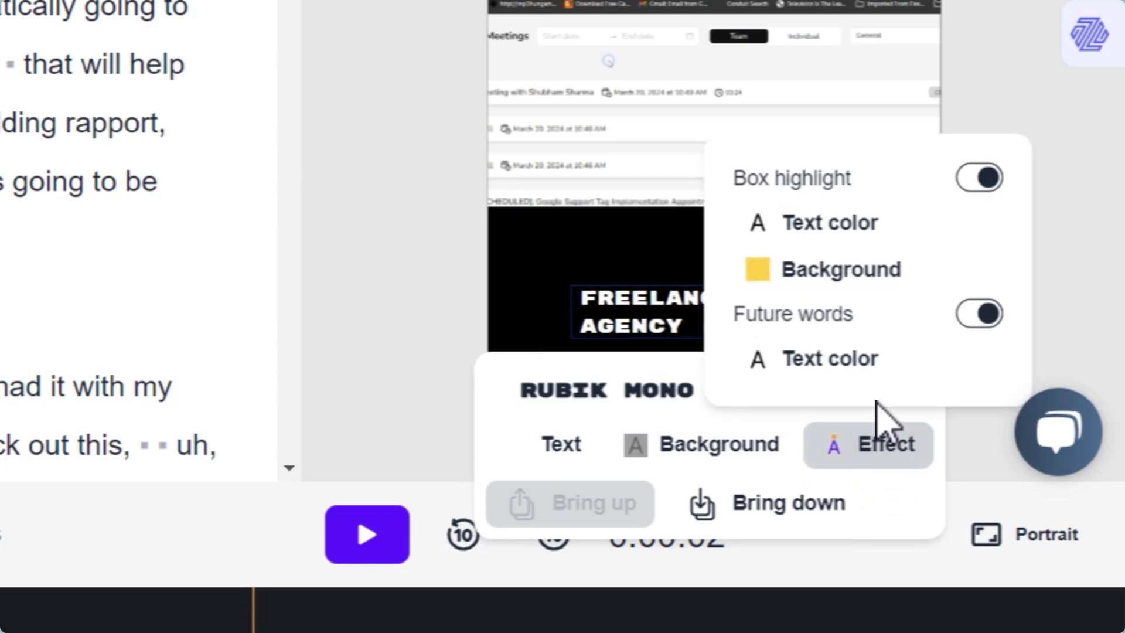
pyautogui.click(791, 226)
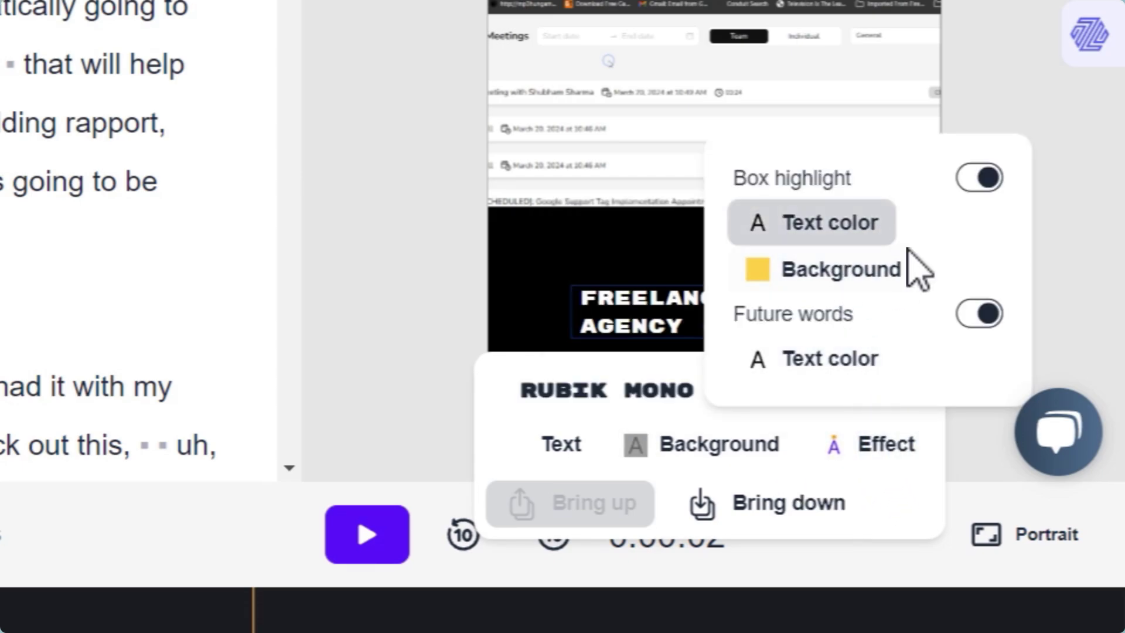
pyautogui.click(557, 284)
pyautogui.click(389, 351)
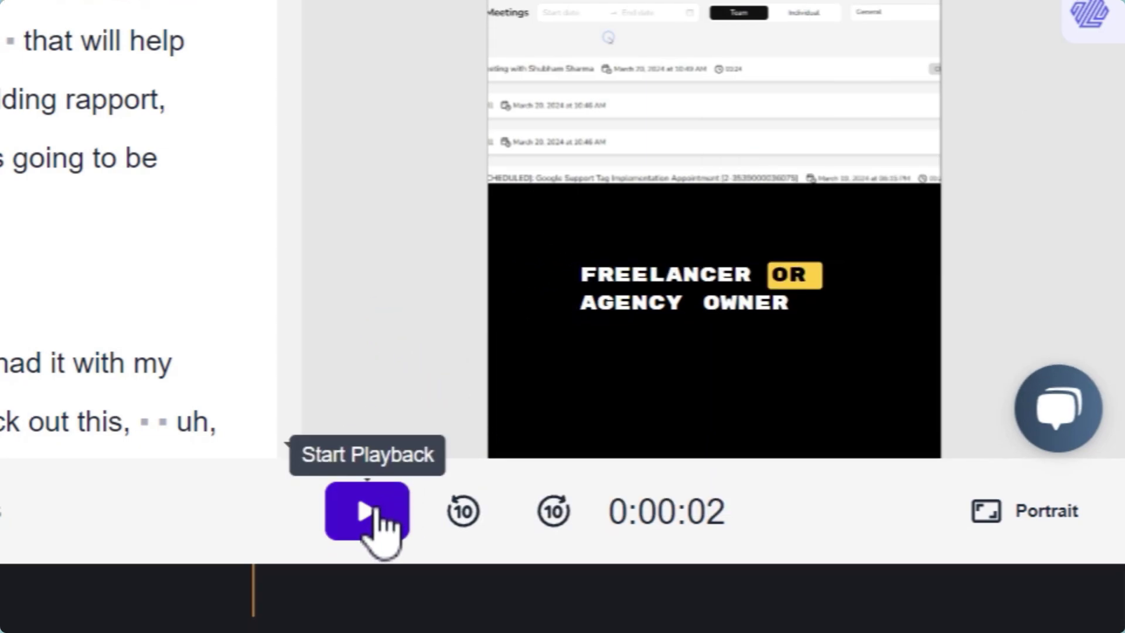
pyautogui.click(375, 510)
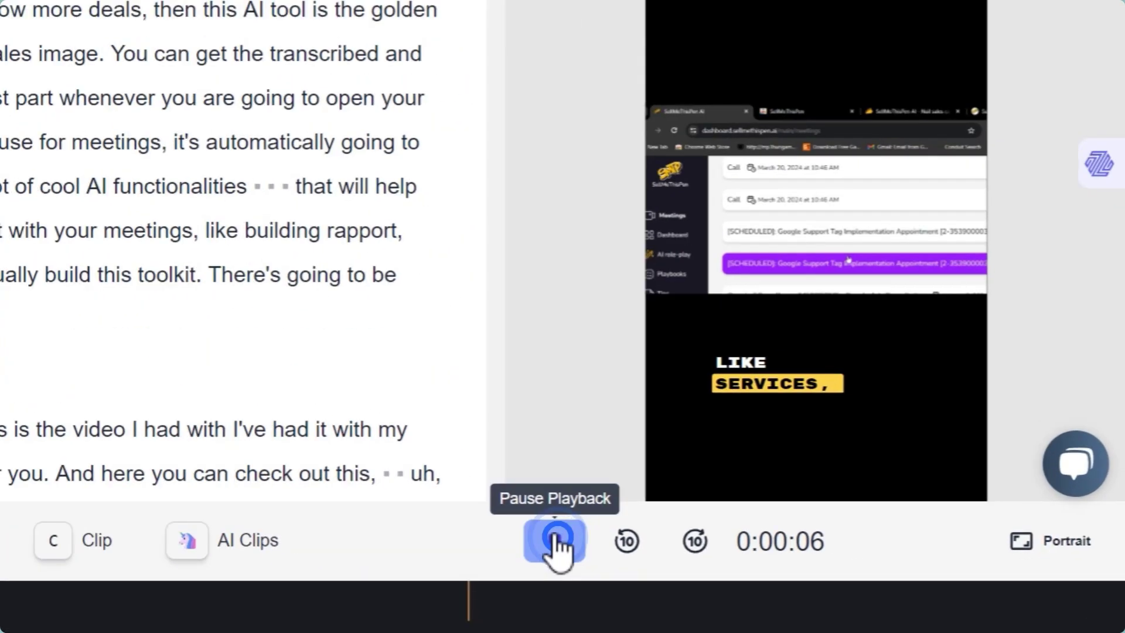
pyautogui.click(571, 544)
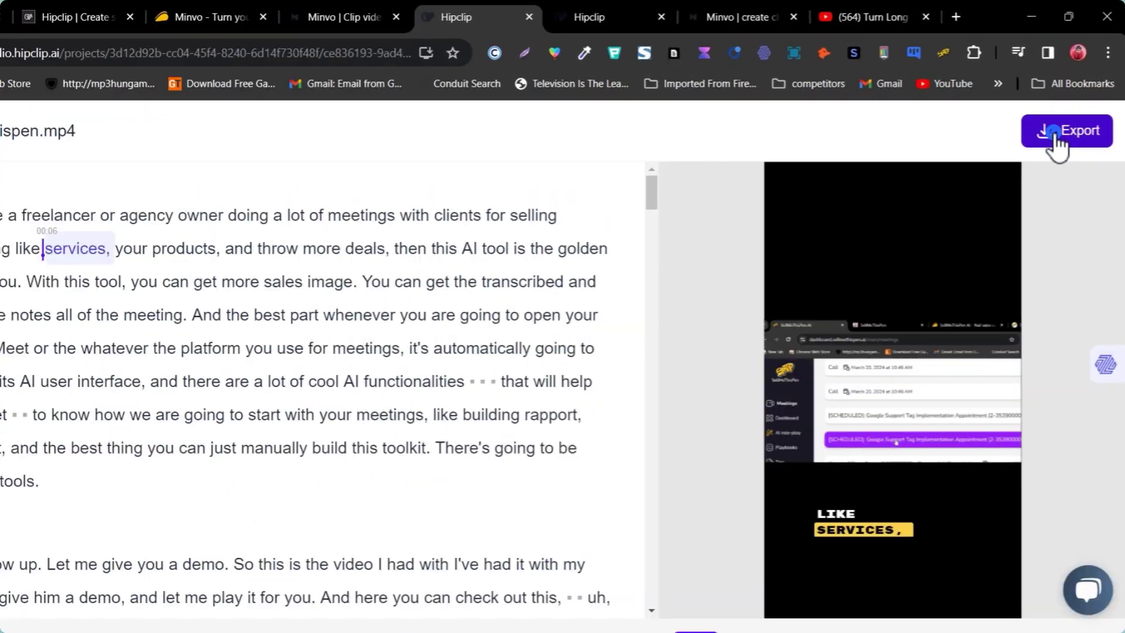
# Check the export options of Sellmethispen.mp4 and return to the Hipclip file list
pyautogui.click(1005, 241)
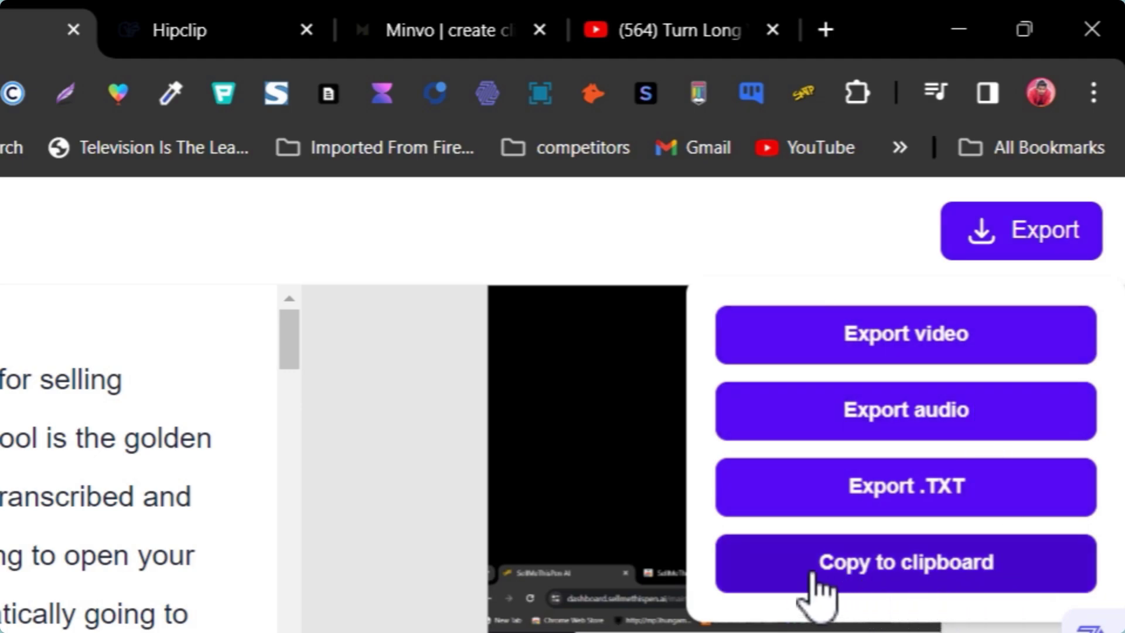
pyautogui.click(961, 579)
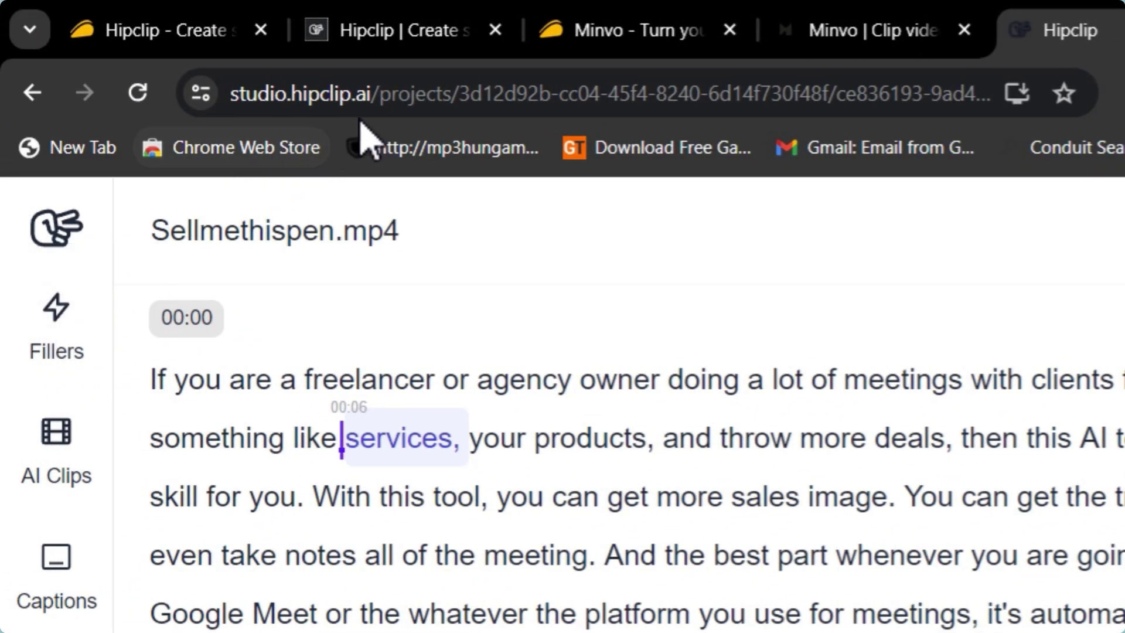
pyautogui.click(54, 227)
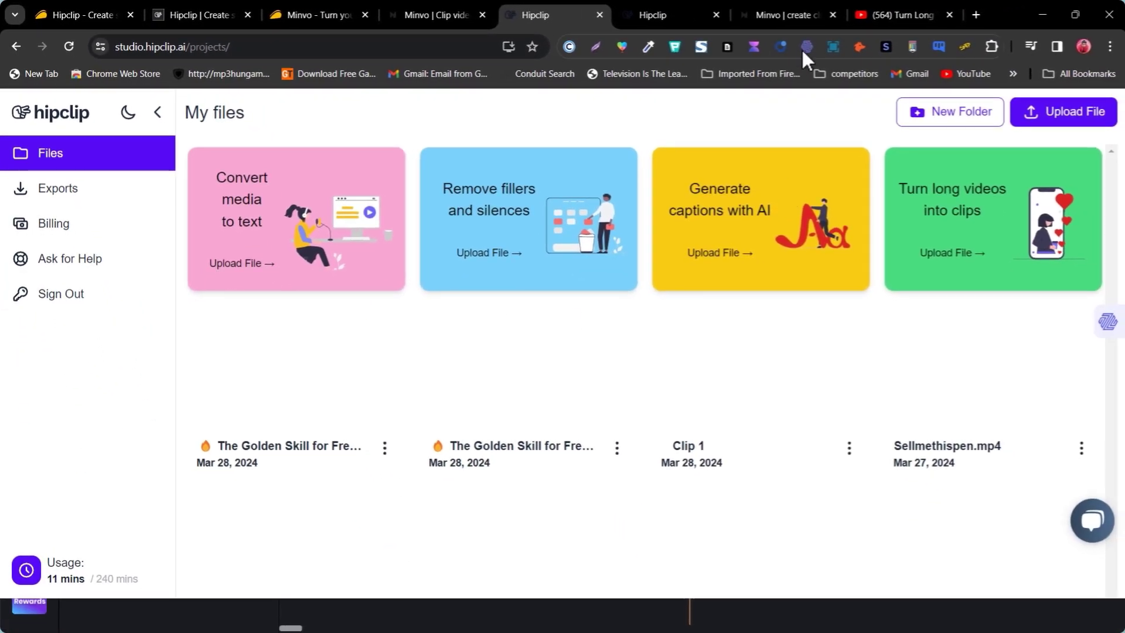
# Switch to the Minvo video dashboard and take a look at its window for adding a video
pyautogui.click(752, 13)
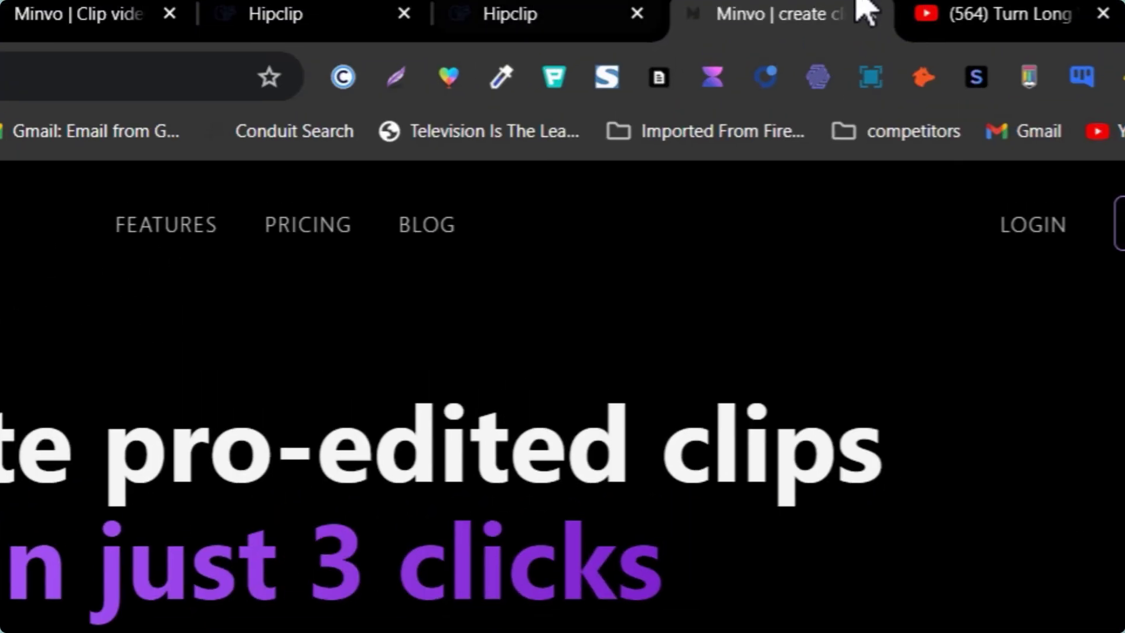
pyautogui.click(80, 5)
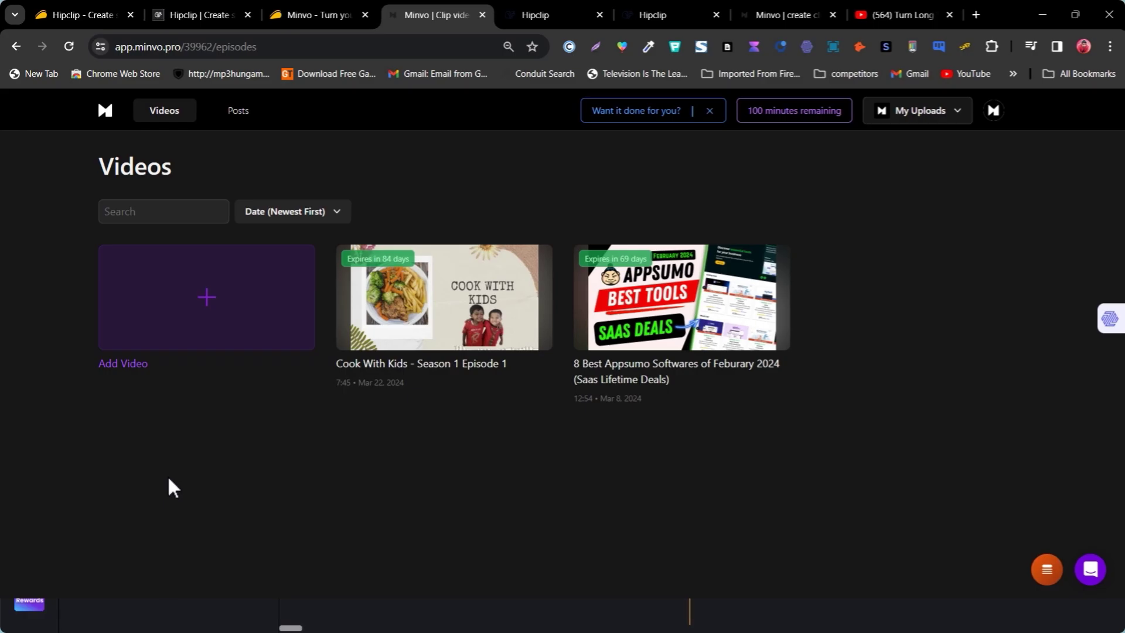
pyautogui.click(195, 301)
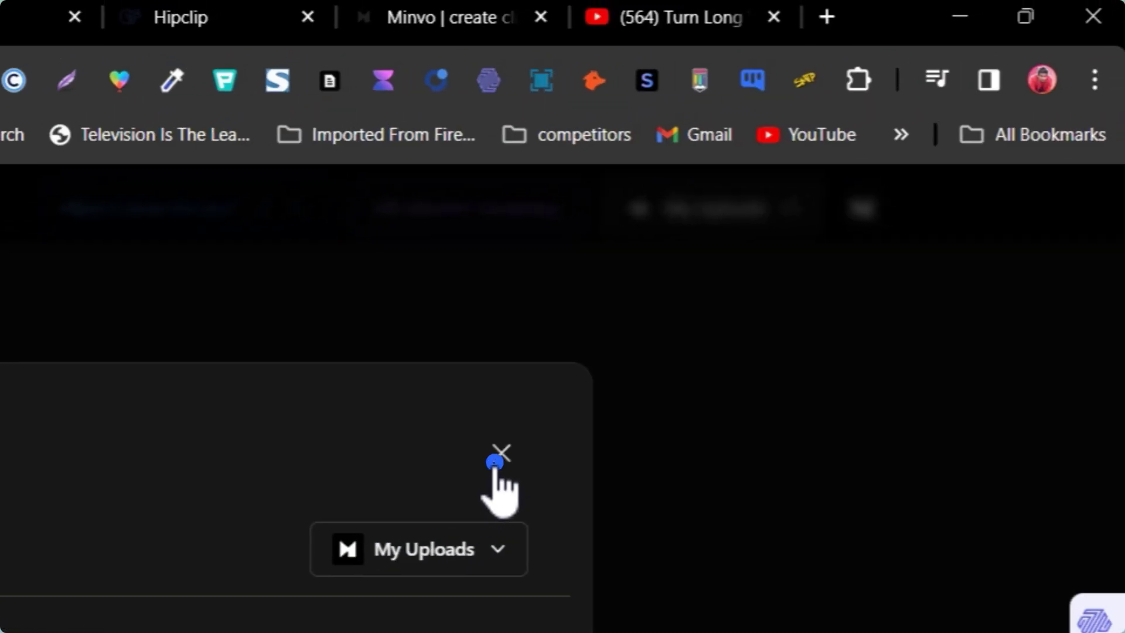
pyautogui.click(1101, 214)
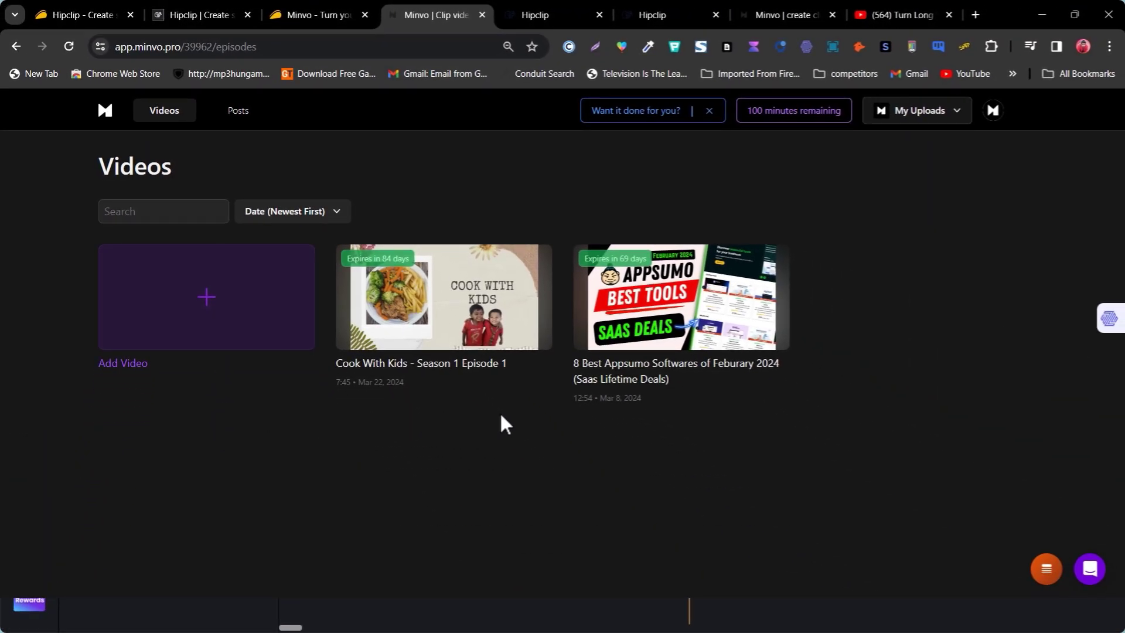
# Review the list of created posts and the social accounts that can be connected for publishing
pyautogui.click(239, 114)
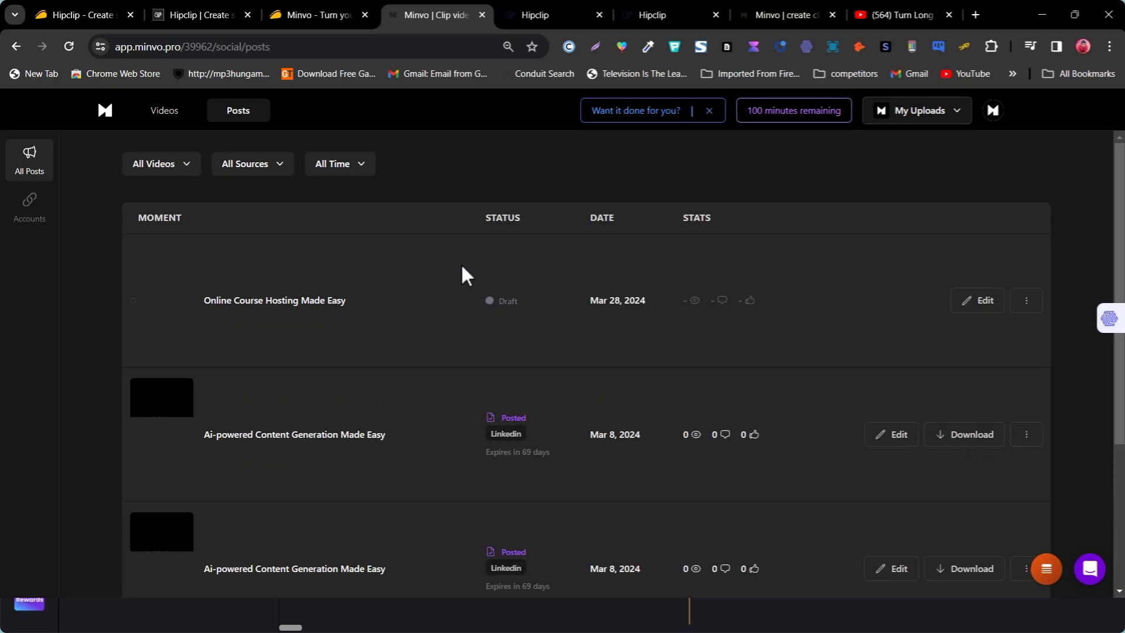
pyautogui.scroll(-4, 504, 263)
pyautogui.scroll(4, 359, 349)
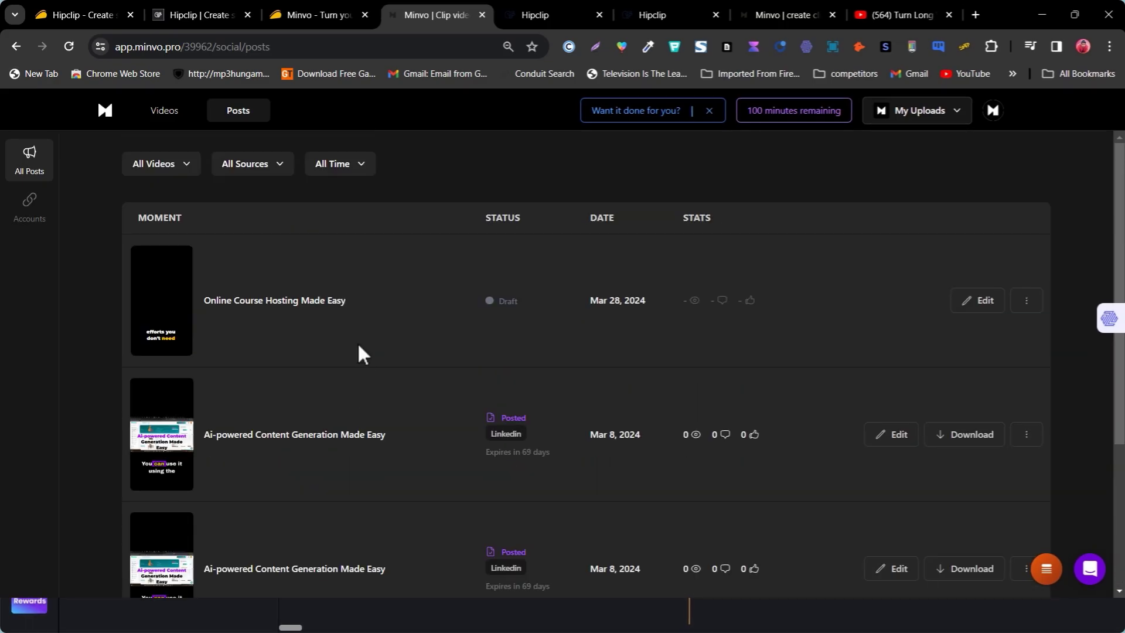
pyautogui.click(32, 220)
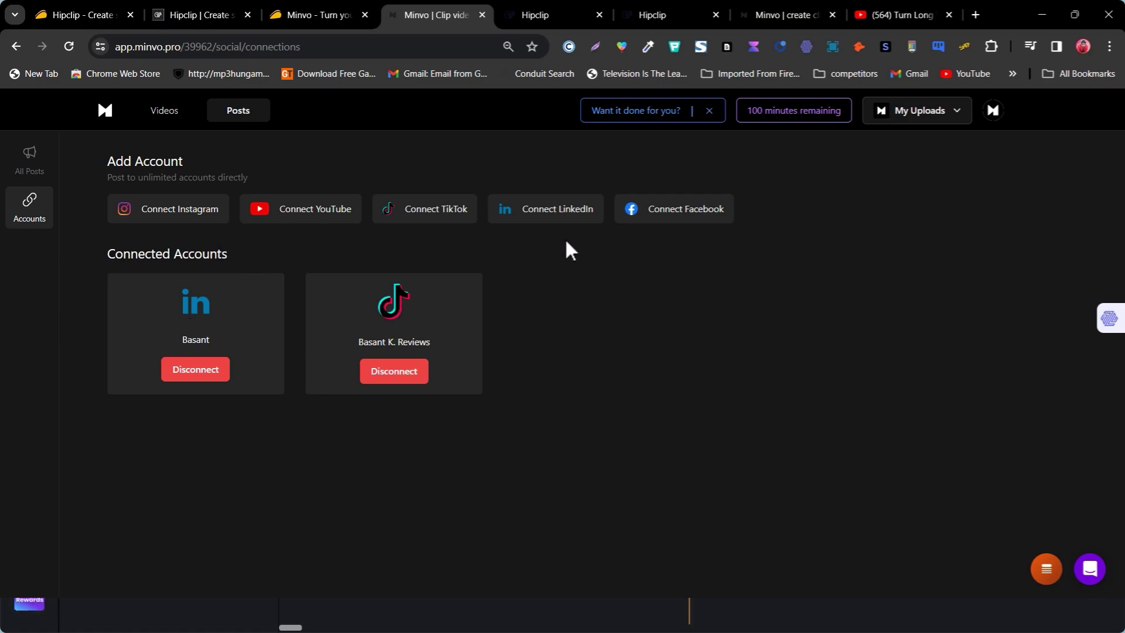
pyautogui.click(30, 159)
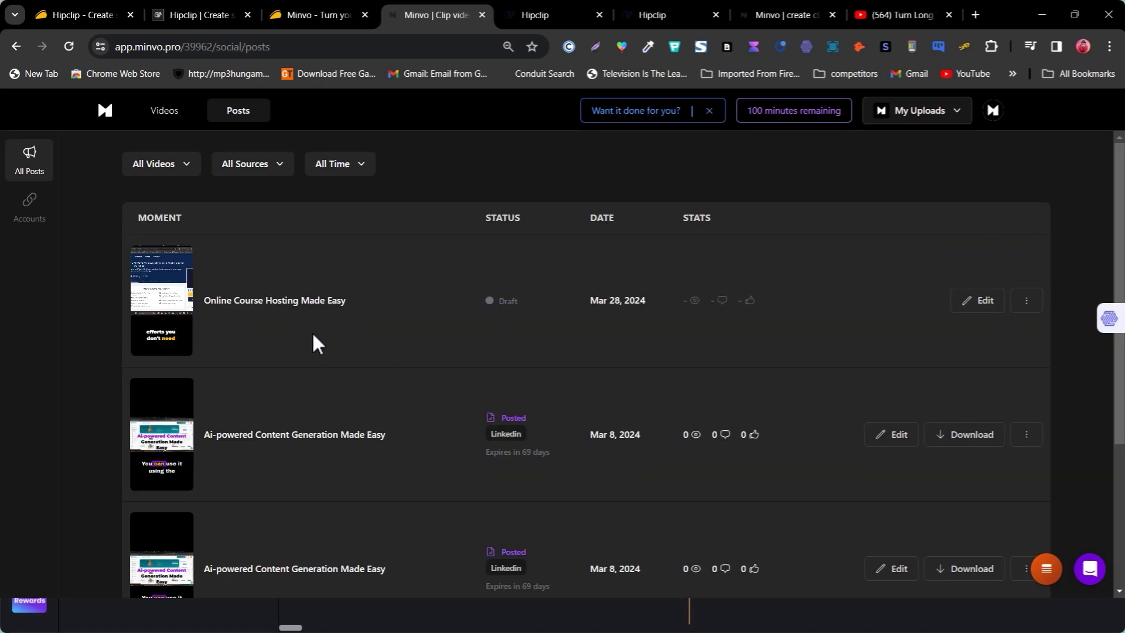
# Open the Online Course Hosting Made Easy draft for editing and briefly play its preview
pyautogui.click(968, 313)
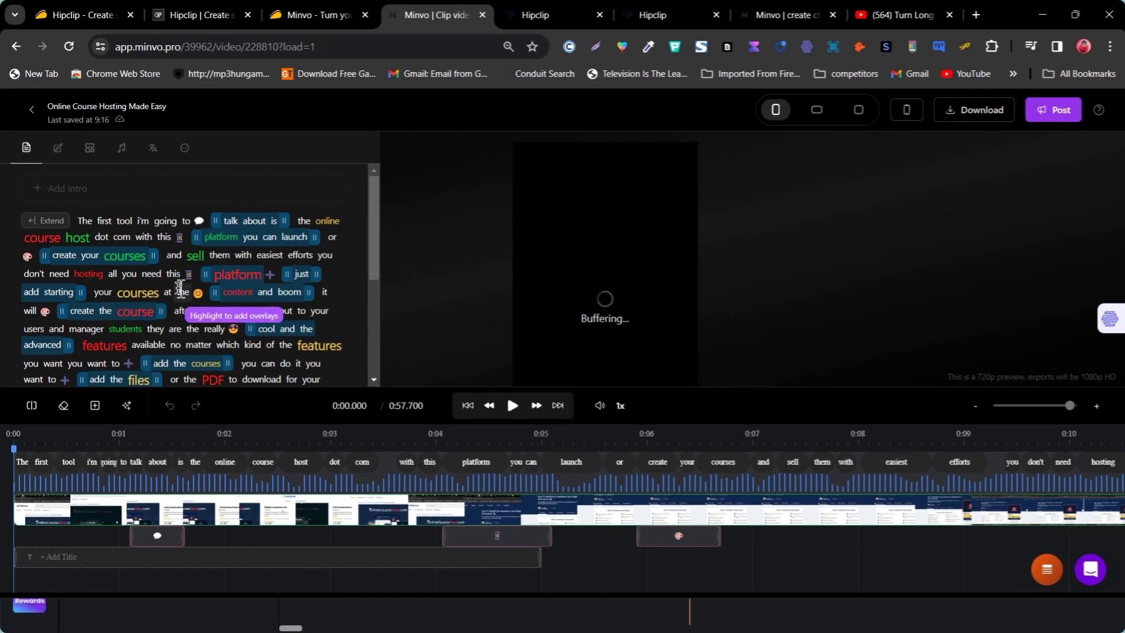
pyautogui.moveTo(375, 203)
pyautogui.mouseDown()
pyautogui.moveTo(386, 311)
pyautogui.moveTo(382, 217)
pyautogui.mouseUp()
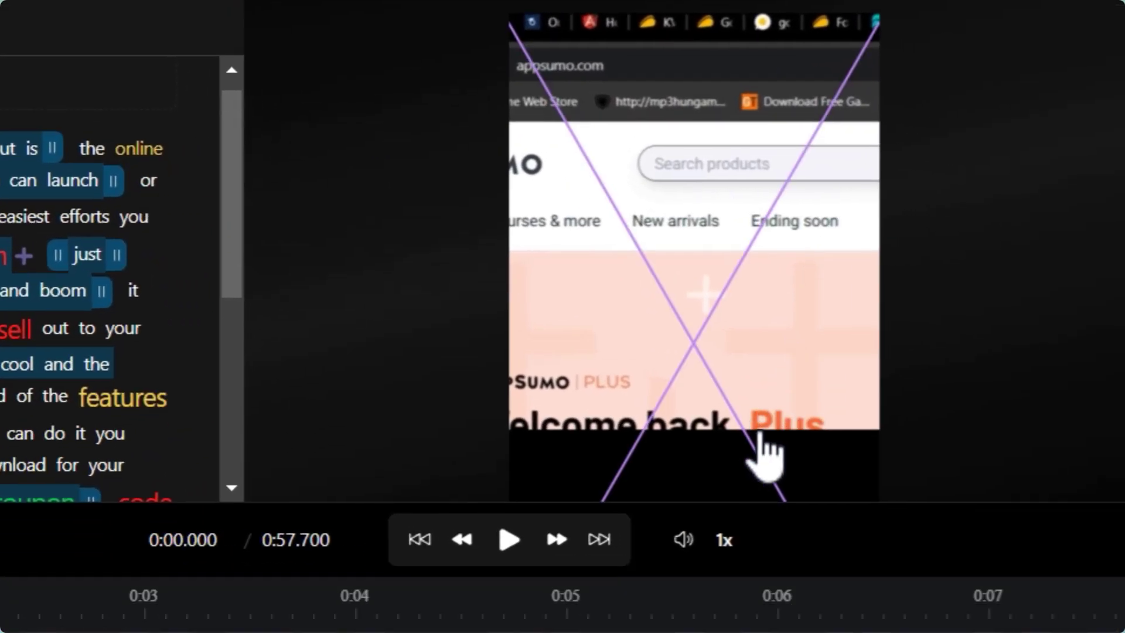
pyautogui.click(509, 539)
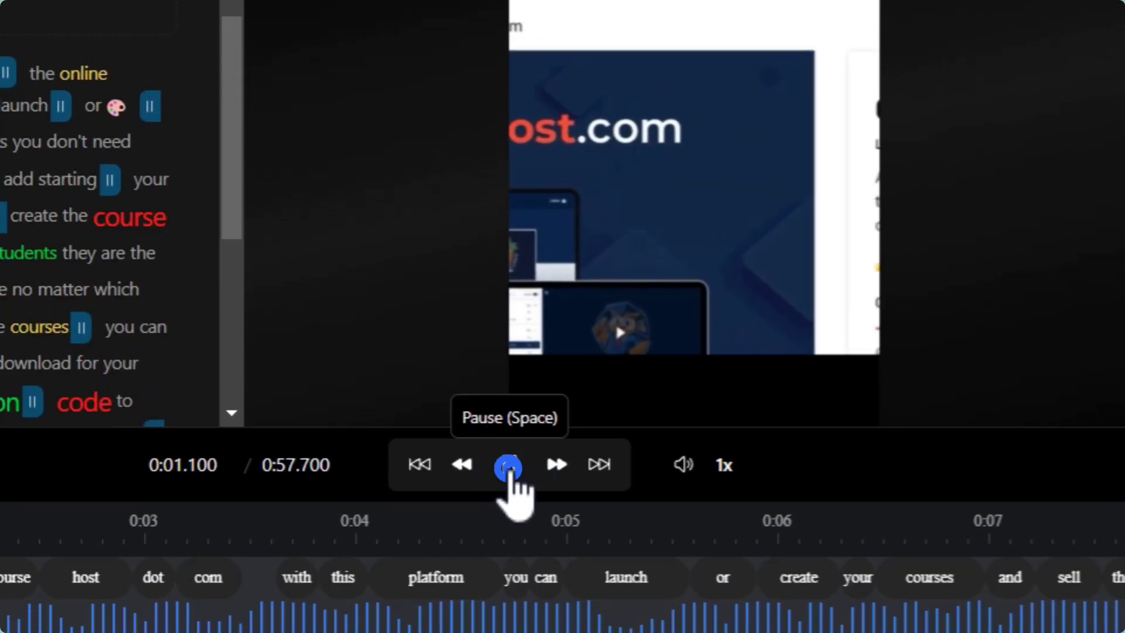
pyautogui.click(509, 468)
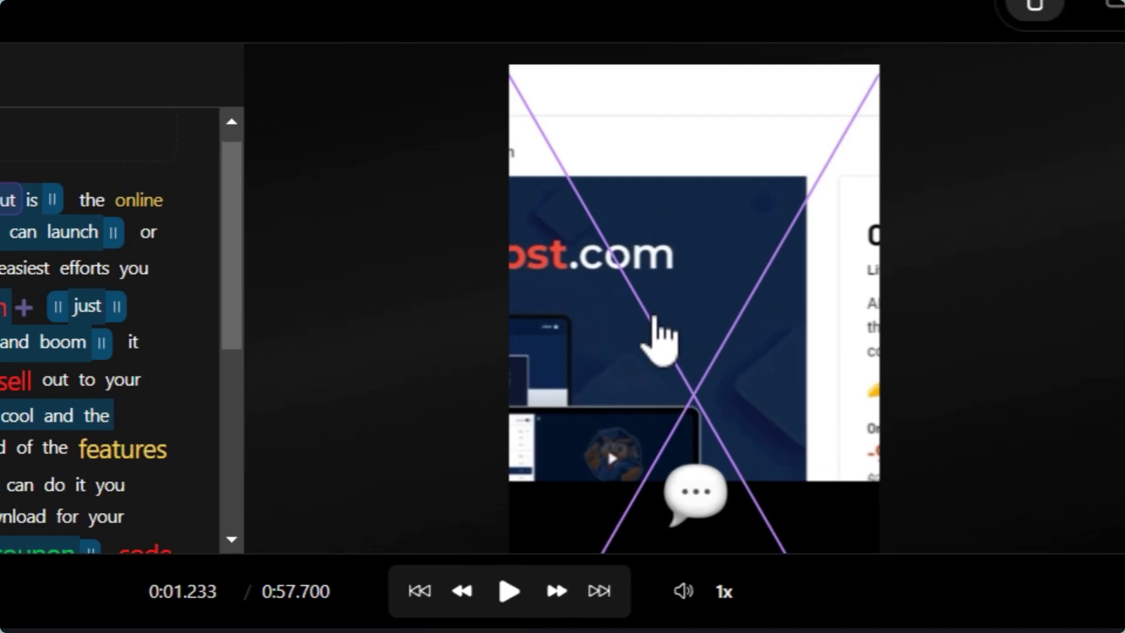
# Look through the clip's transcript and select the background music track on the timeline to show its audio settings
pyautogui.hotkey('ctrl', '-')
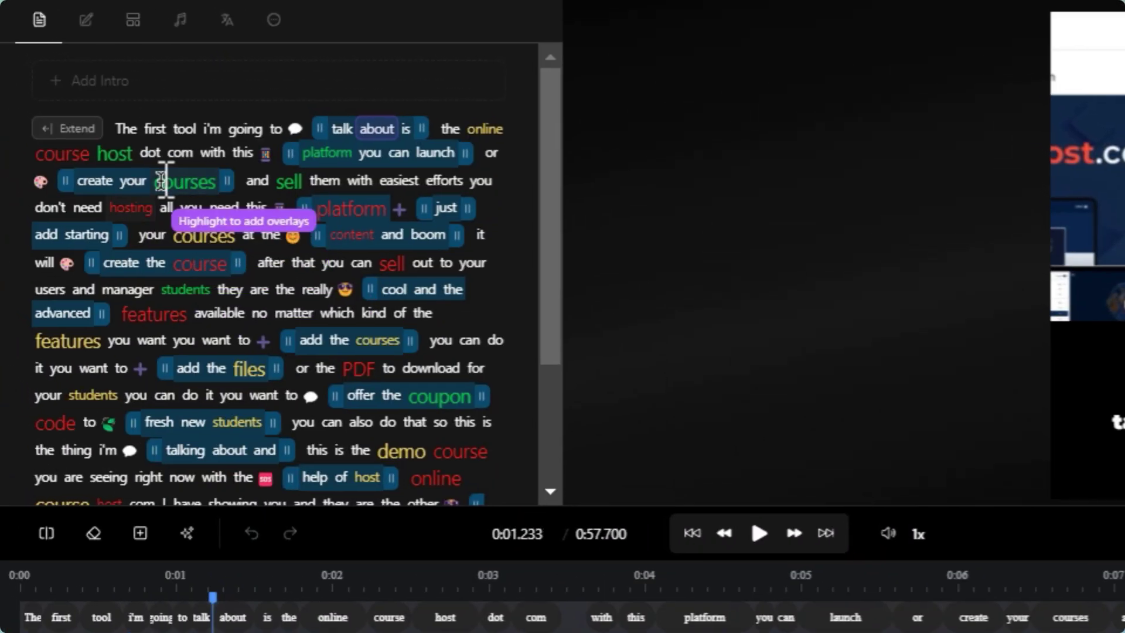
pyautogui.scroll(-5, 302, 170)
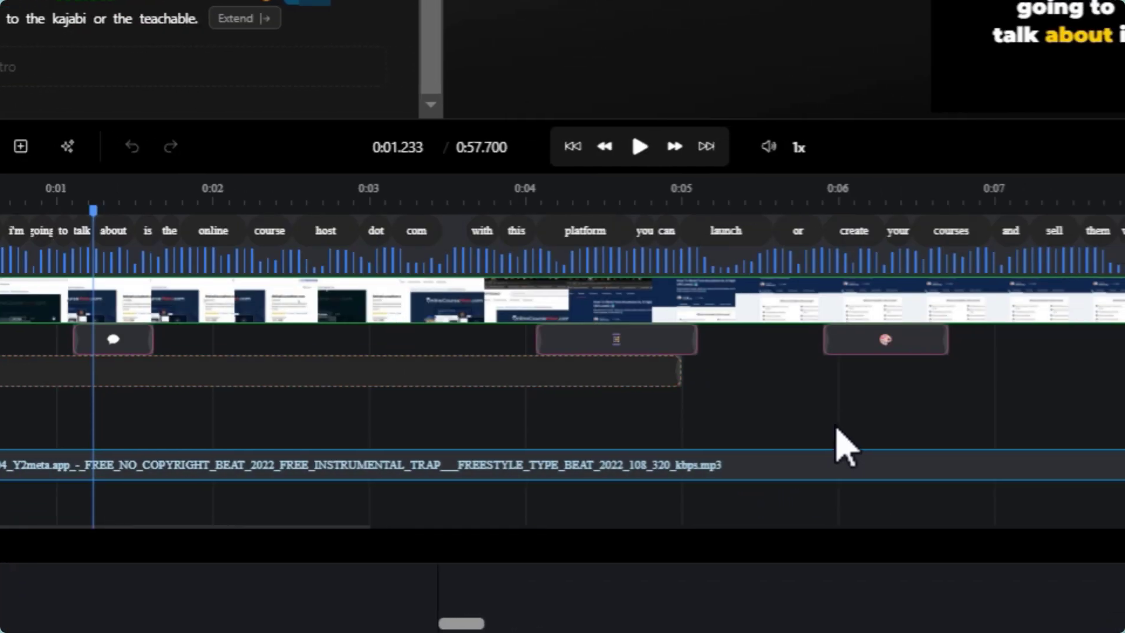
pyautogui.click(757, 464)
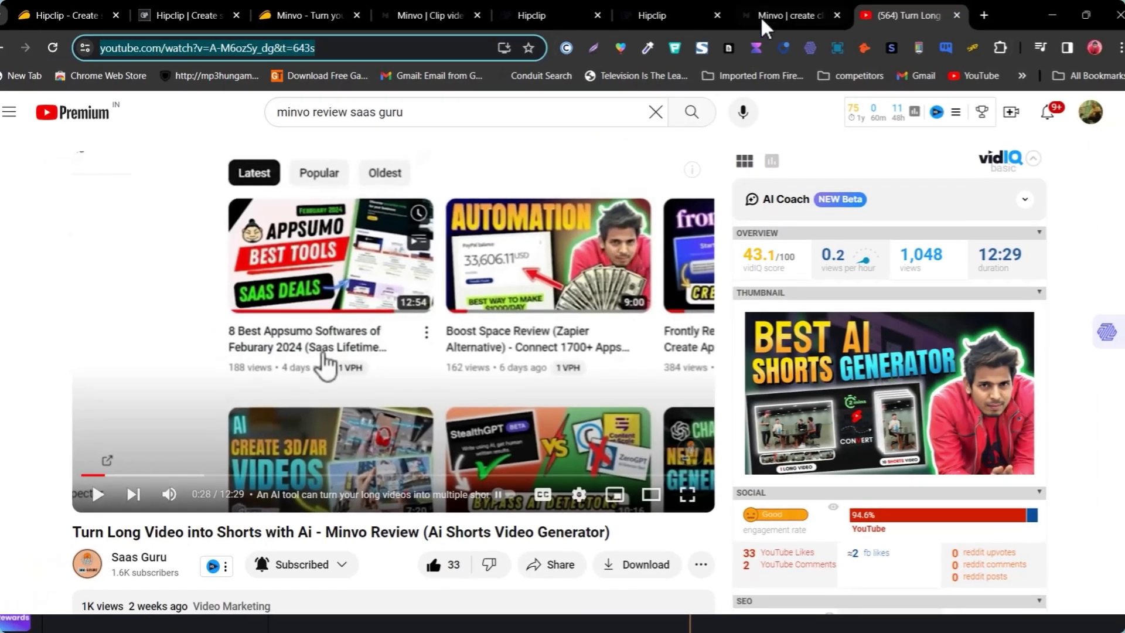
# Return from the YouTube video to the Minvo clip editor and reset the page zoom to the default
pyautogui.click(790, 15)
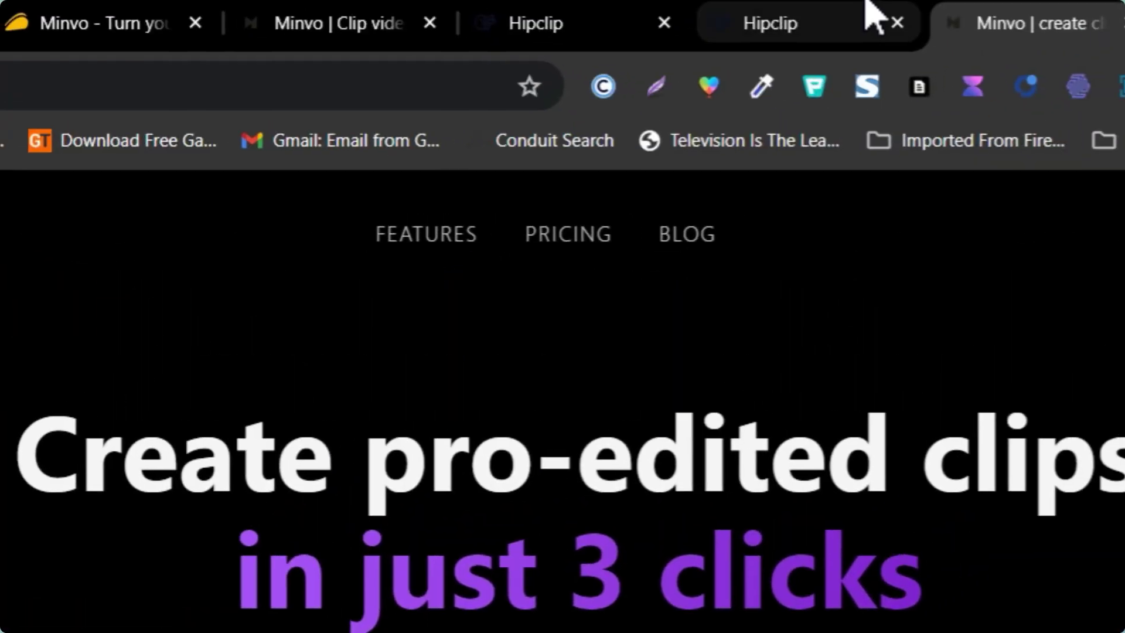
pyautogui.click(738, 9)
pyautogui.click(321, 20)
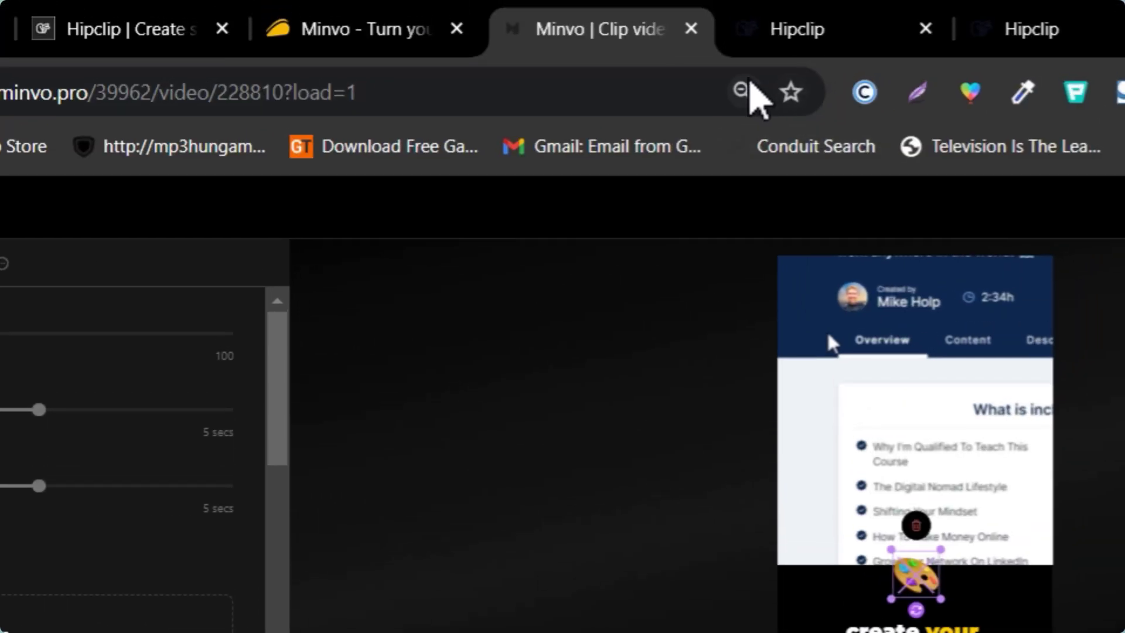
pyautogui.click(745, 94)
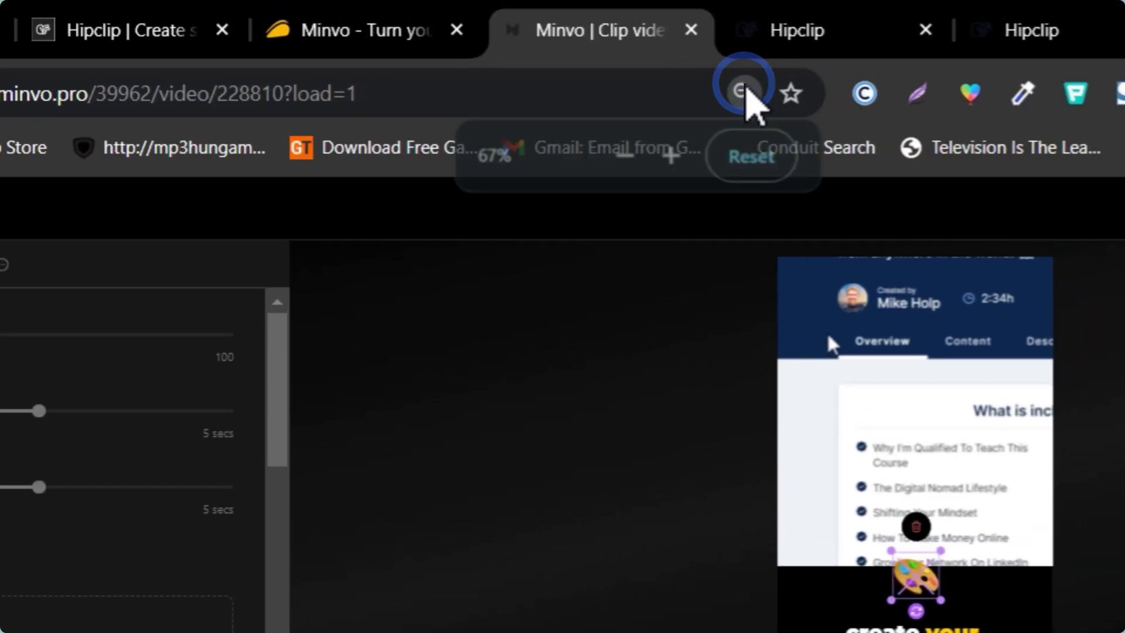
pyautogui.click(753, 157)
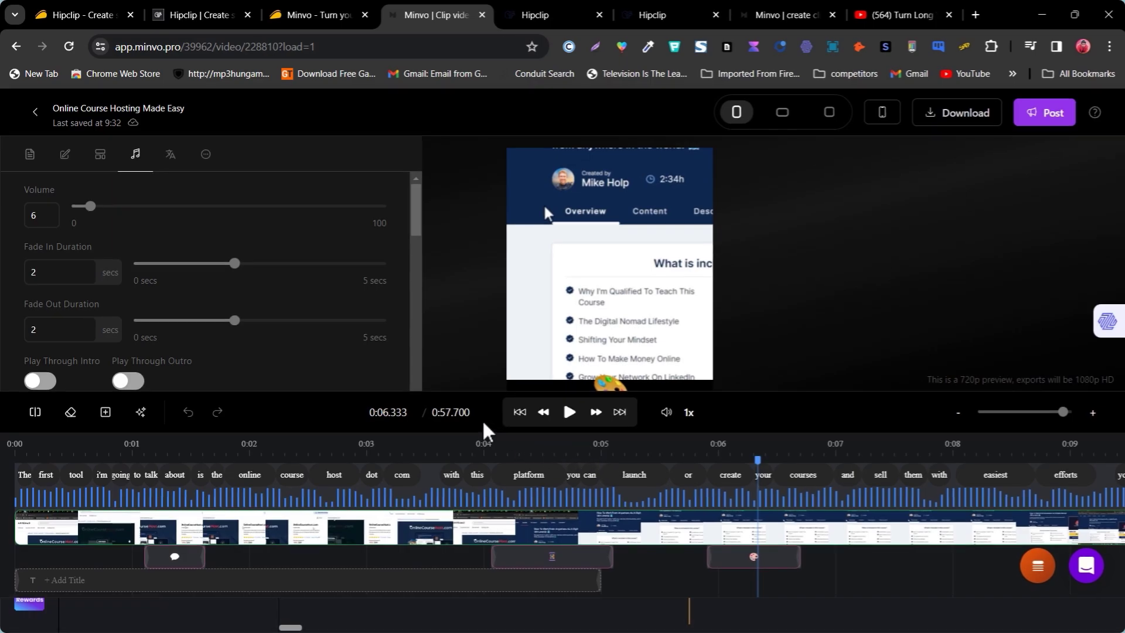
# Play the clip briefly and examine the background music's volume, fade, replacement and royalty-free music options
pyautogui.click(569, 412)
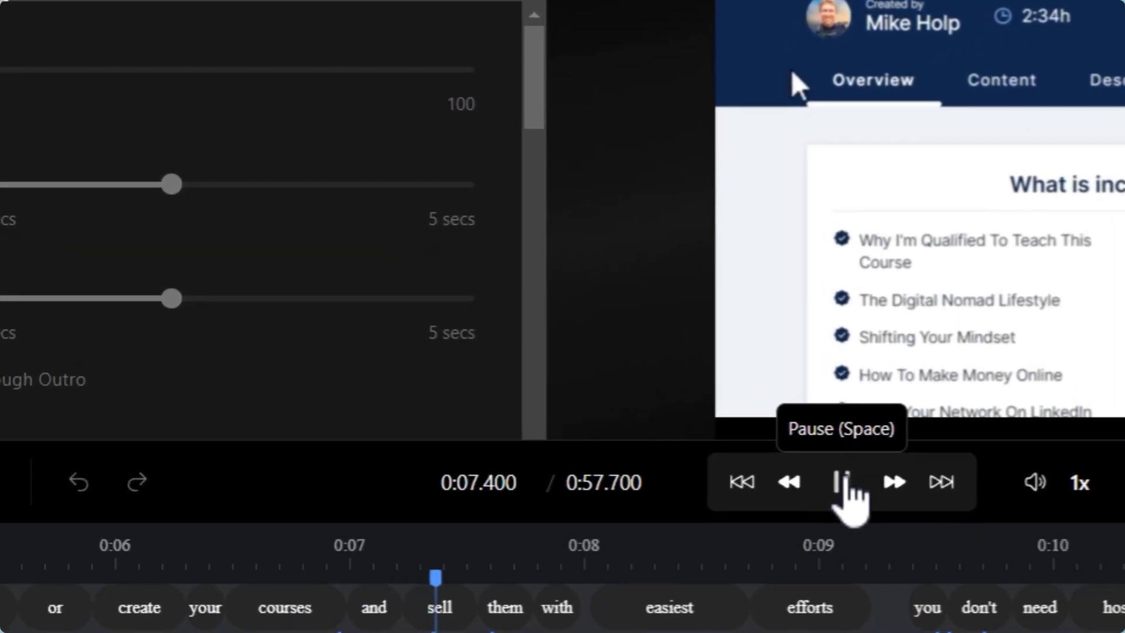
pyautogui.click(844, 480)
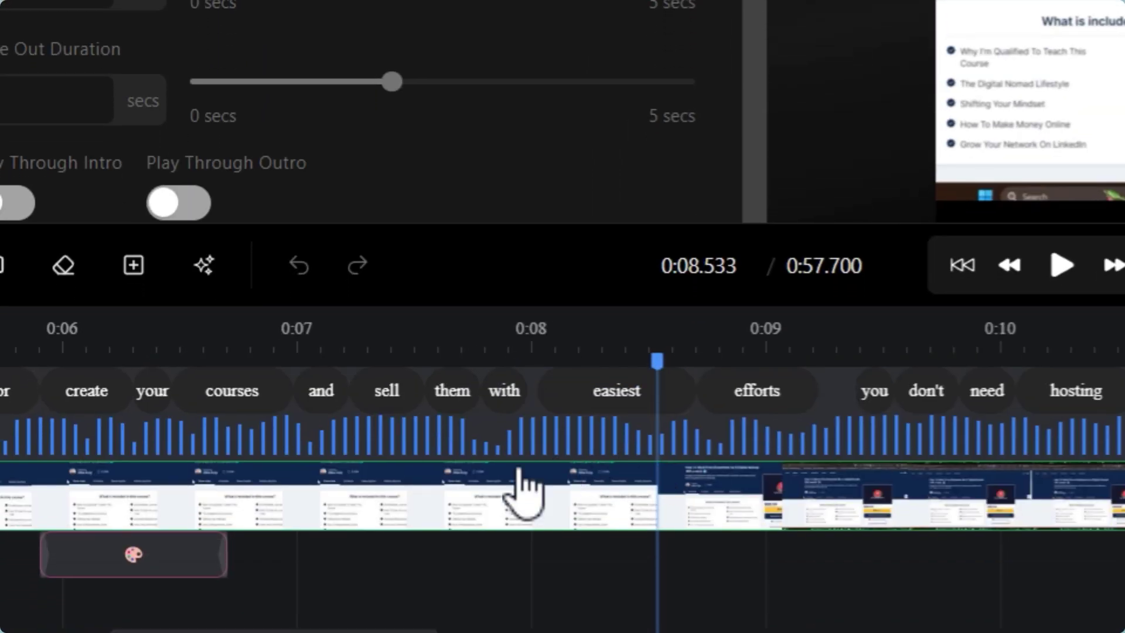
pyautogui.scroll(-2, 468, 462)
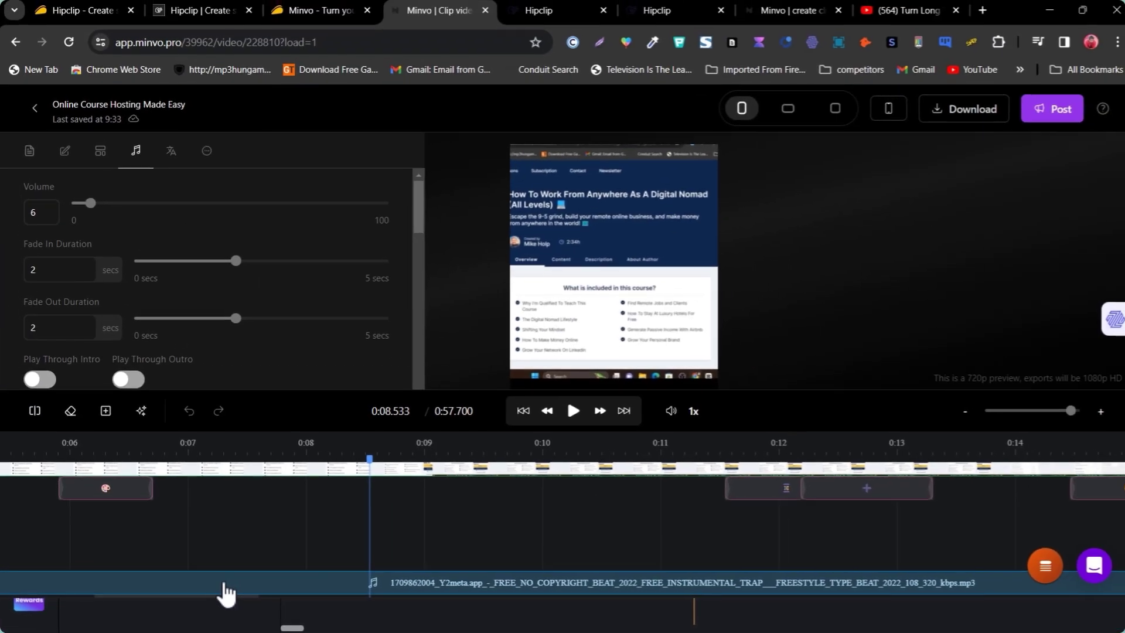
pyautogui.click(366, 606)
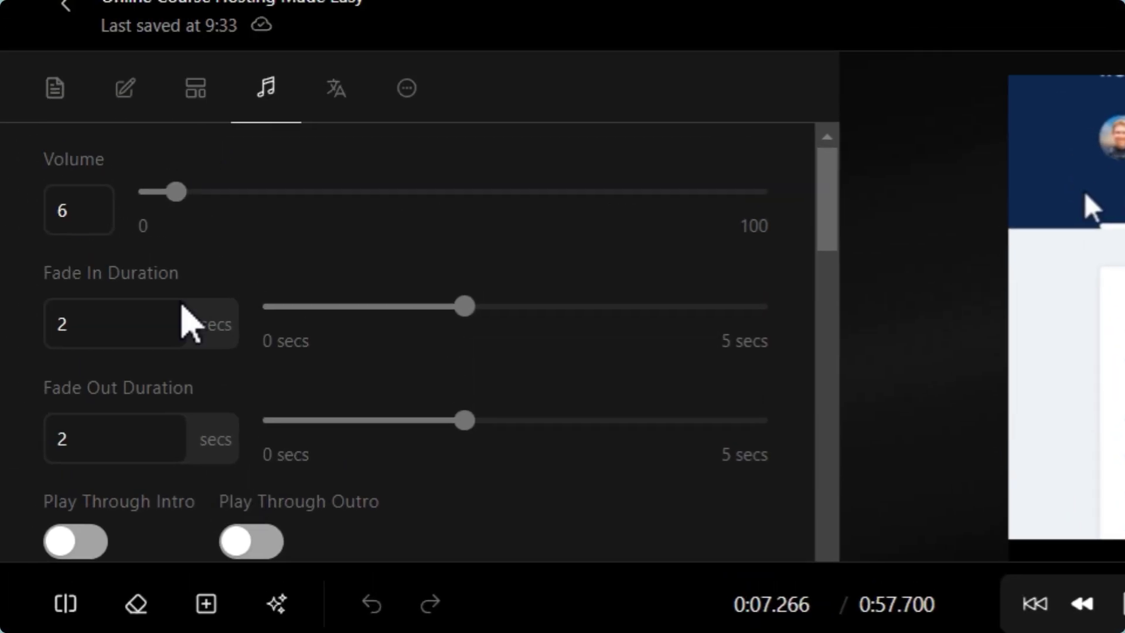
pyautogui.scroll(-5, 121, 131)
pyautogui.scroll(5, 224, 133)
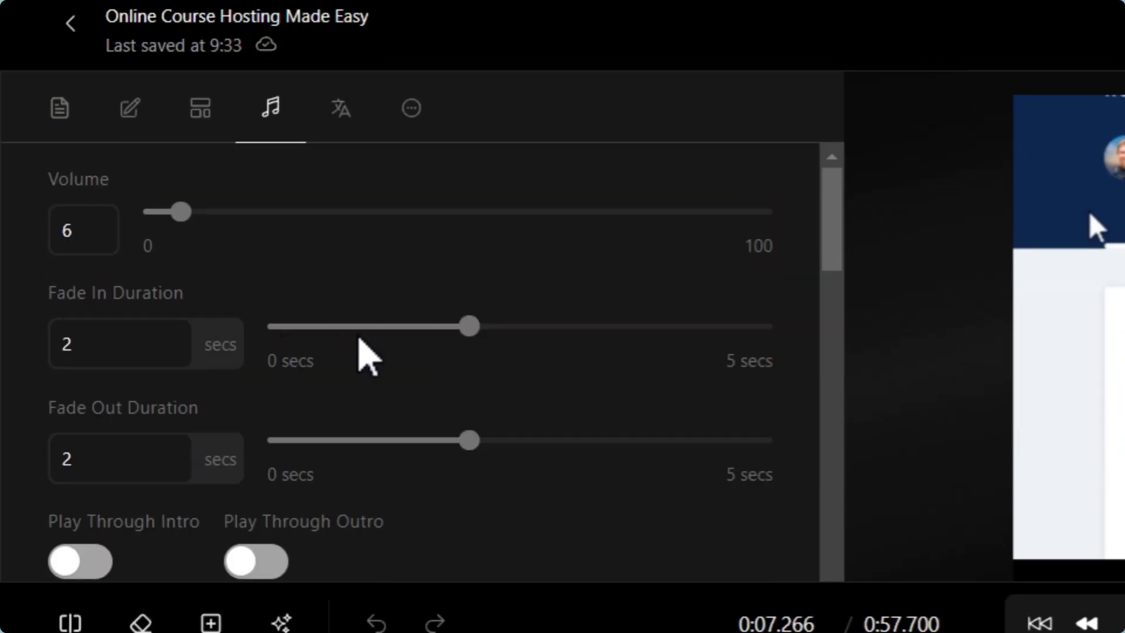
pyautogui.scroll(-3, 380, 398)
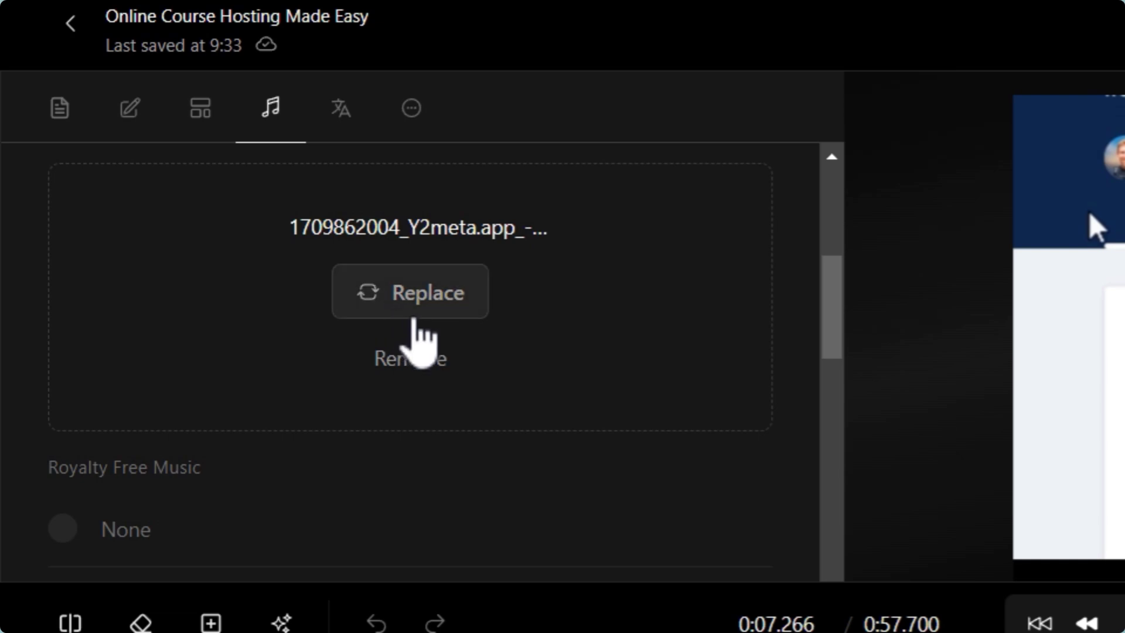
# Look through the clip's transcript with its coloured keywords and overlays, and open the time-stamped caption lines
pyautogui.scroll(5, 492, 346)
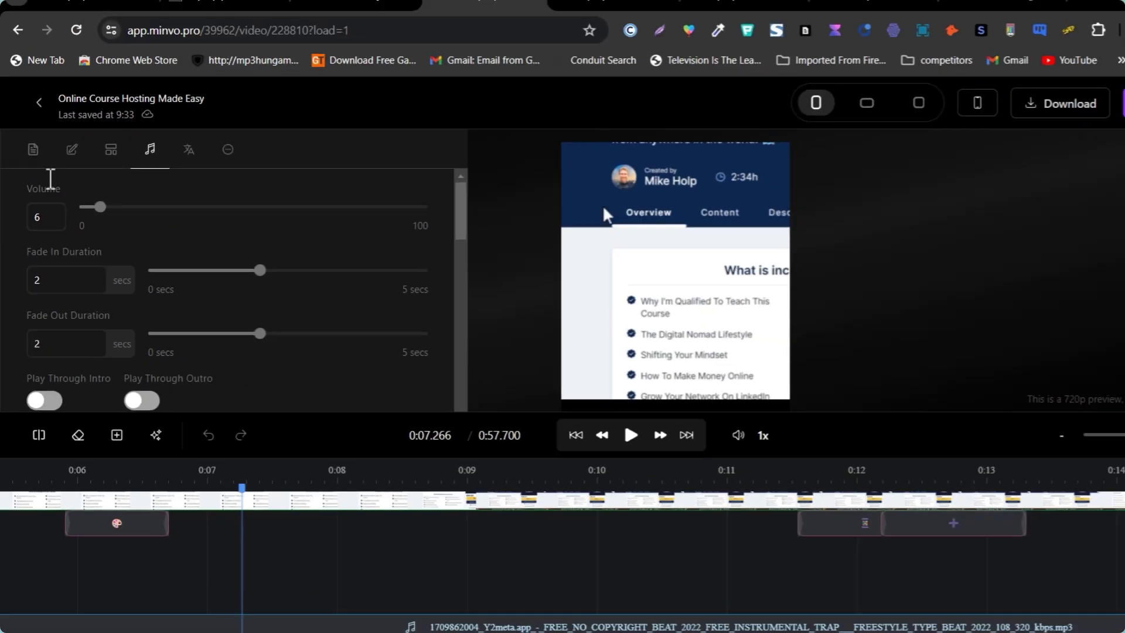
pyautogui.click(60, 108)
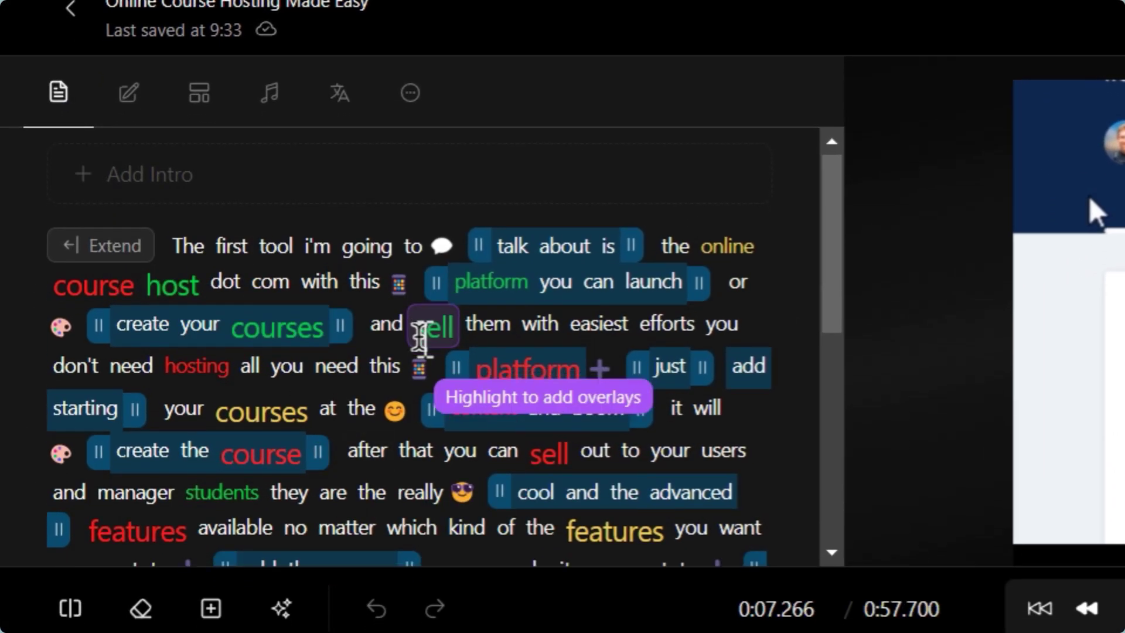
pyautogui.scroll(-10, 313, 323)
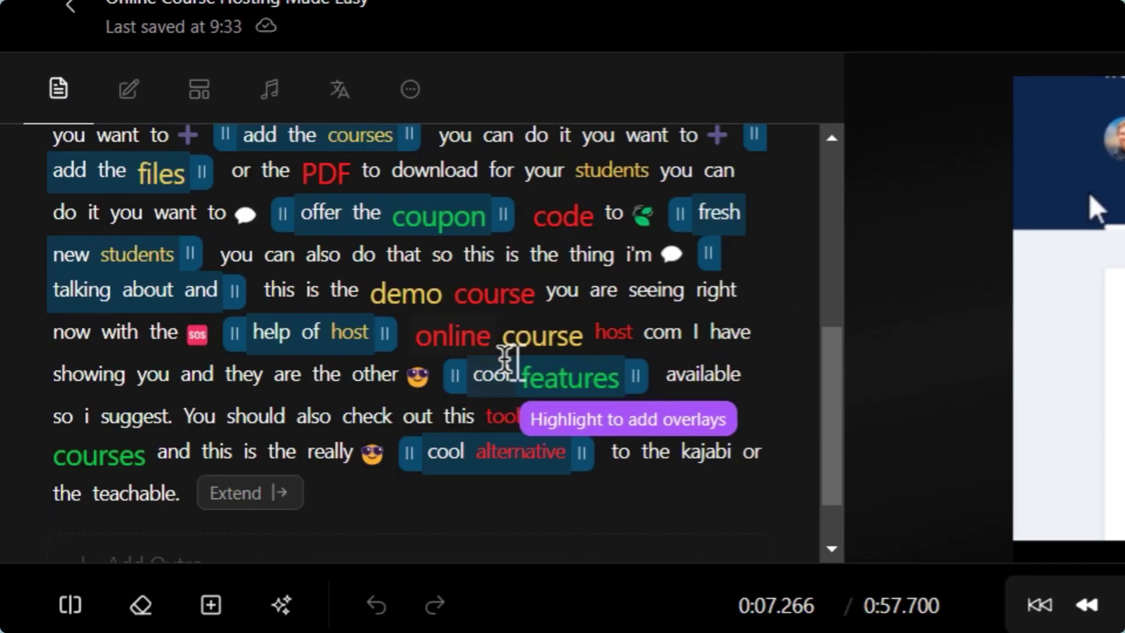
pyautogui.scroll(5, 508, 362)
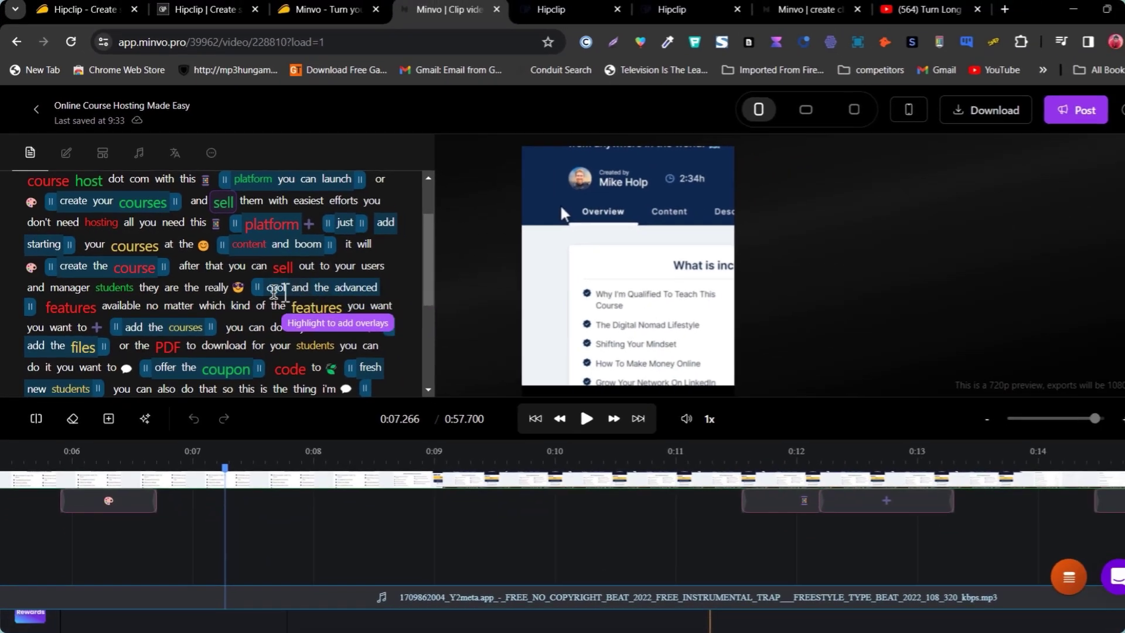
pyautogui.moveTo(319, 174)
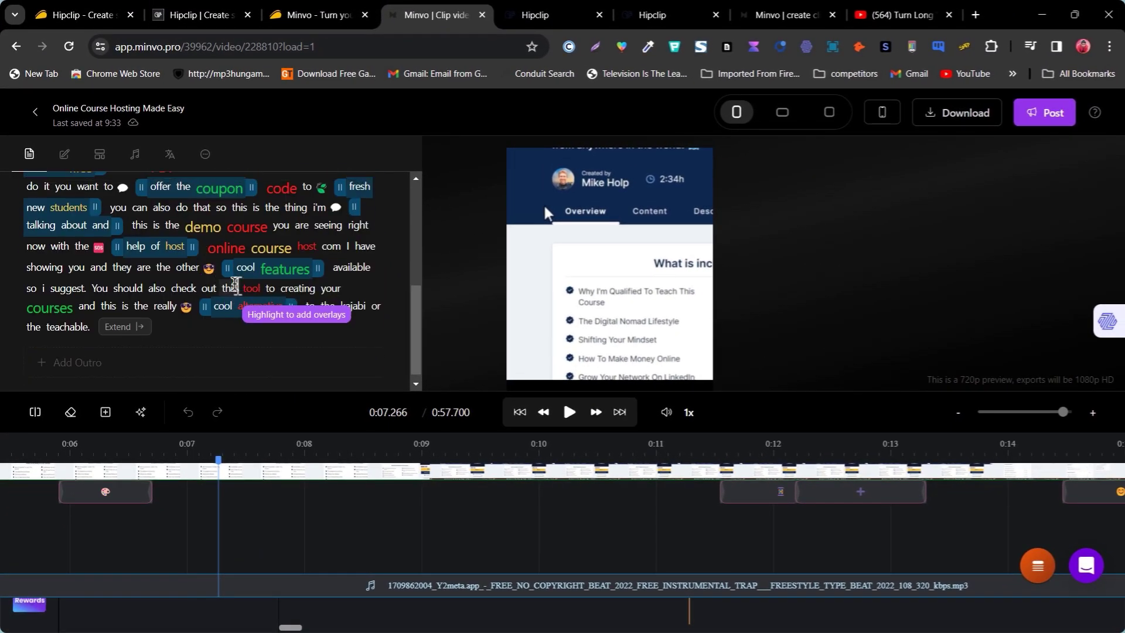
pyautogui.click(64, 154)
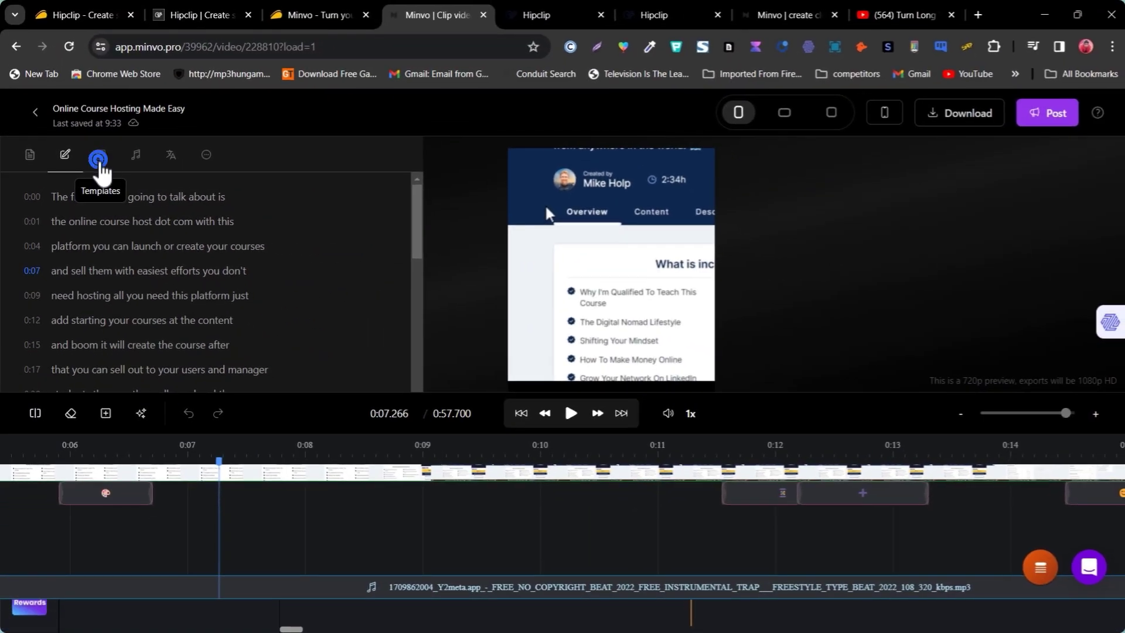
# Examine the preset saving option and browse the available caption and phone-frame templates for the clip
pyautogui.click(201, 71)
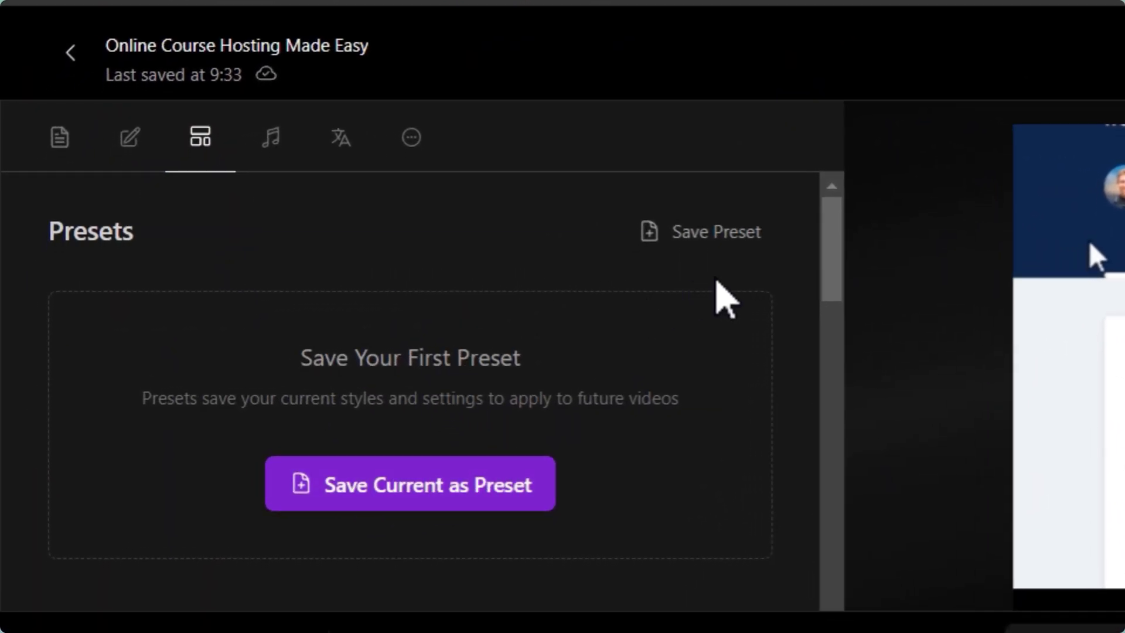
pyautogui.scroll(-15, 608, 440)
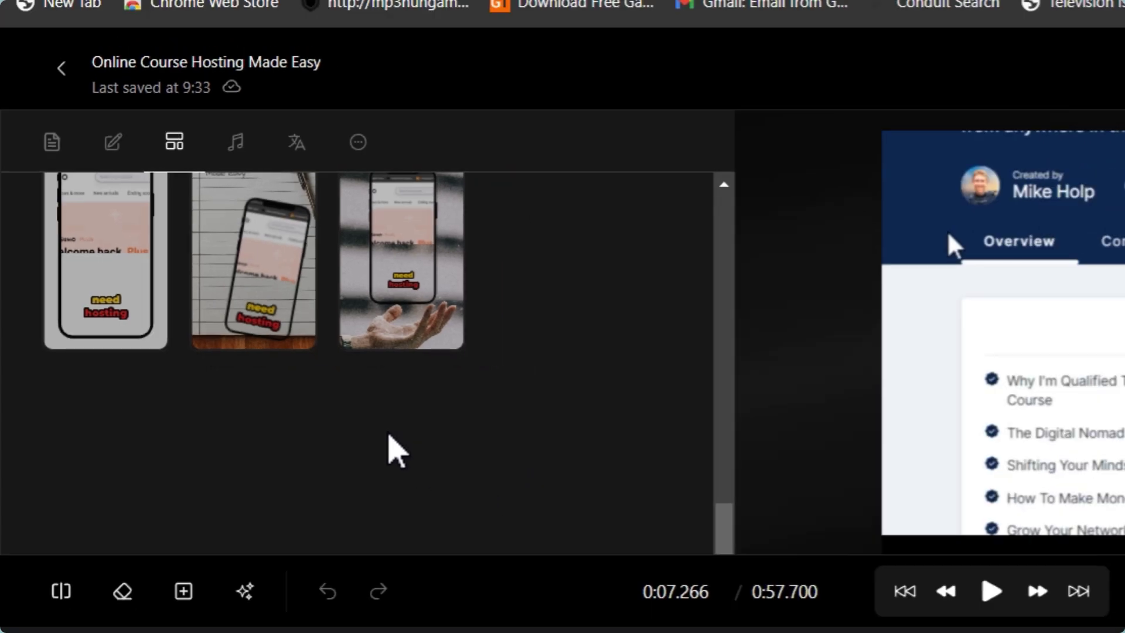
pyautogui.scroll(5, 454, 492)
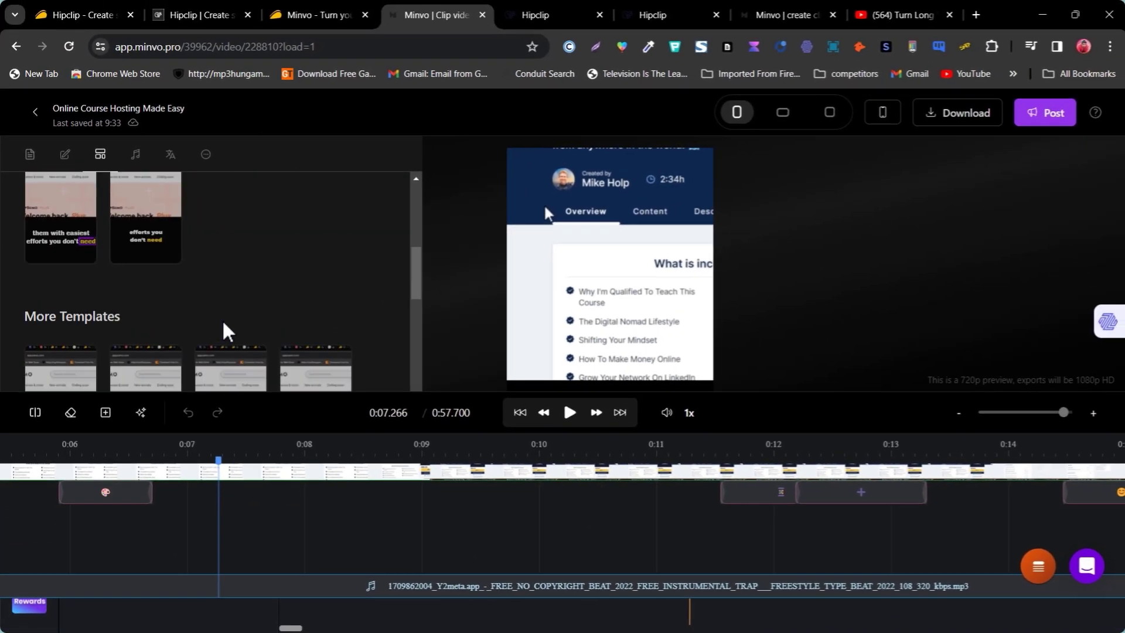
pyautogui.scroll(-3, 227, 331)
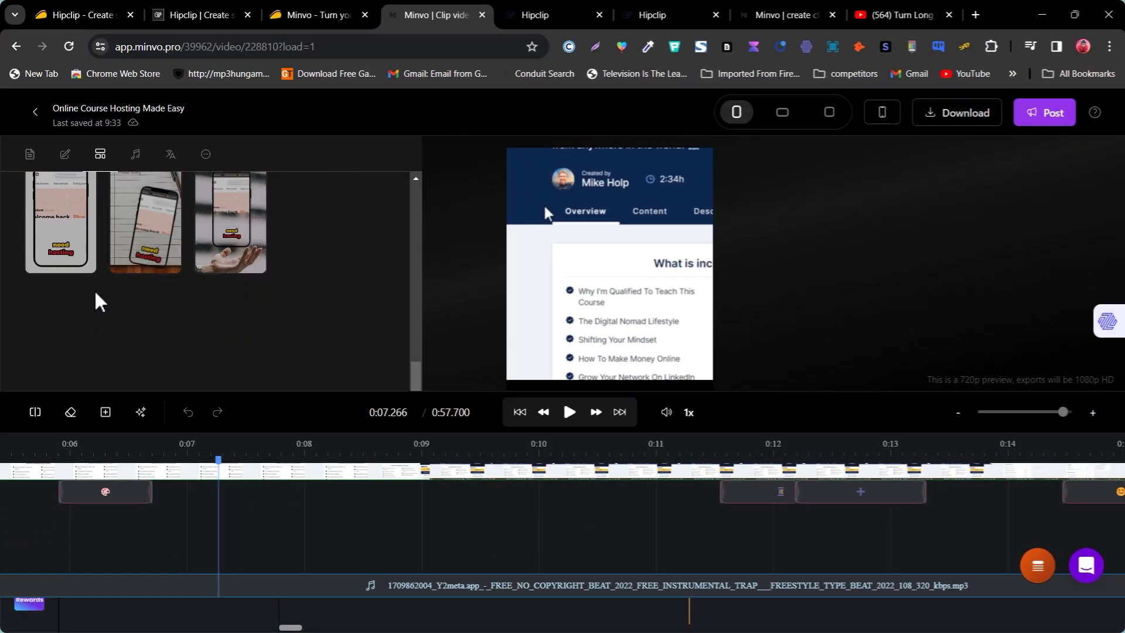
pyautogui.scroll(2, 96, 294)
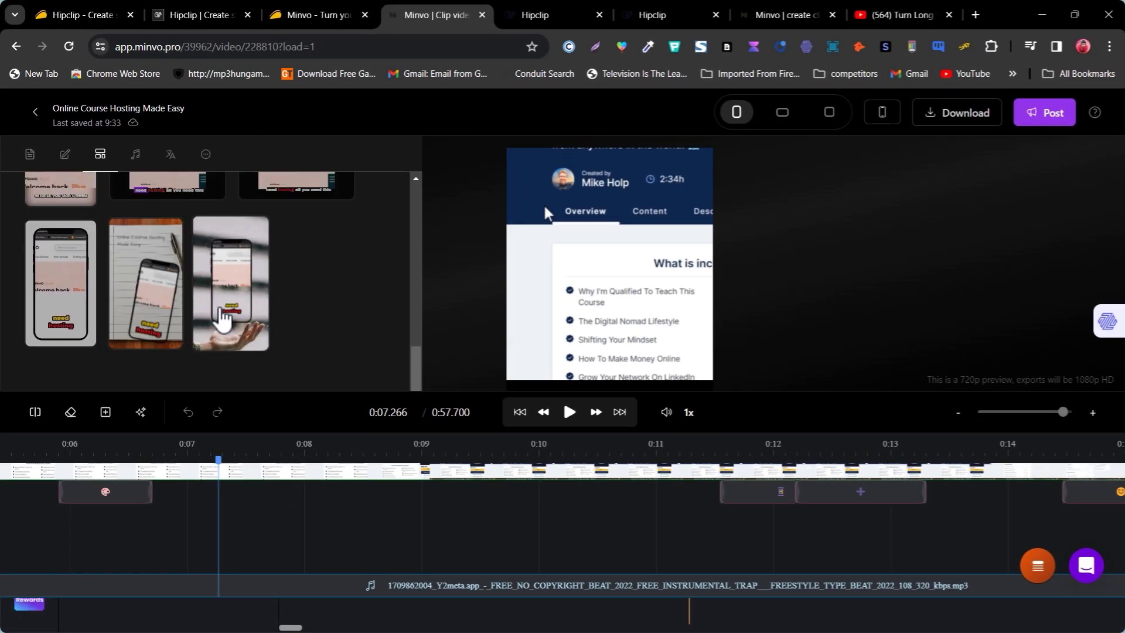
pyautogui.scroll(3, 221, 304)
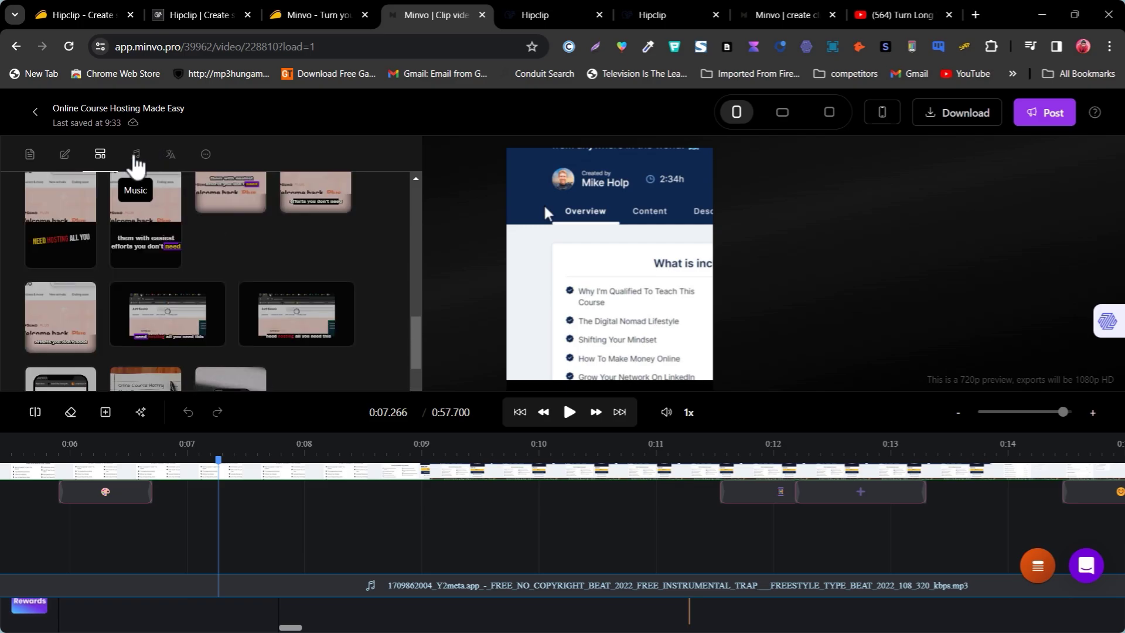
# Check the music settings briefly, open the beta translation feature and look through its available target languages
pyautogui.click(136, 155)
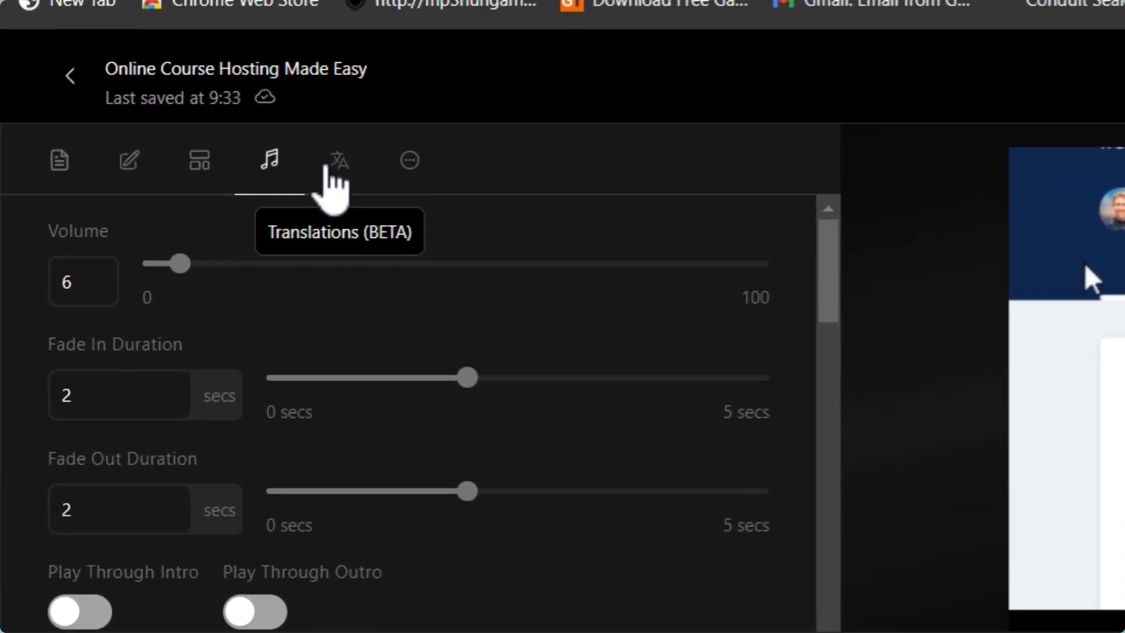
pyautogui.click(326, 168)
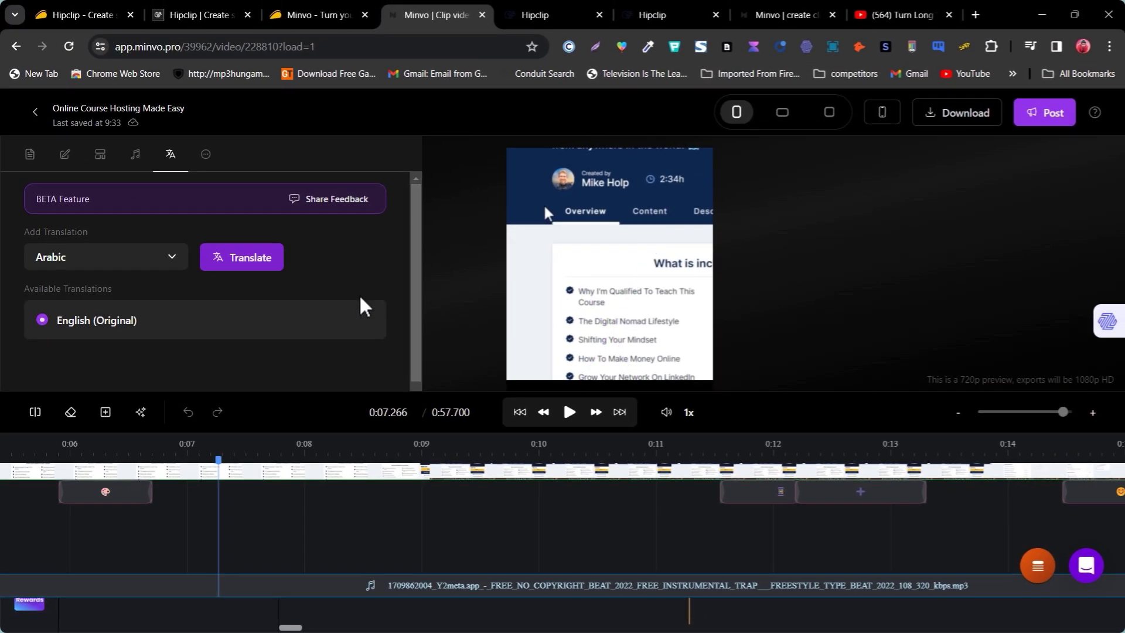
pyautogui.click(125, 264)
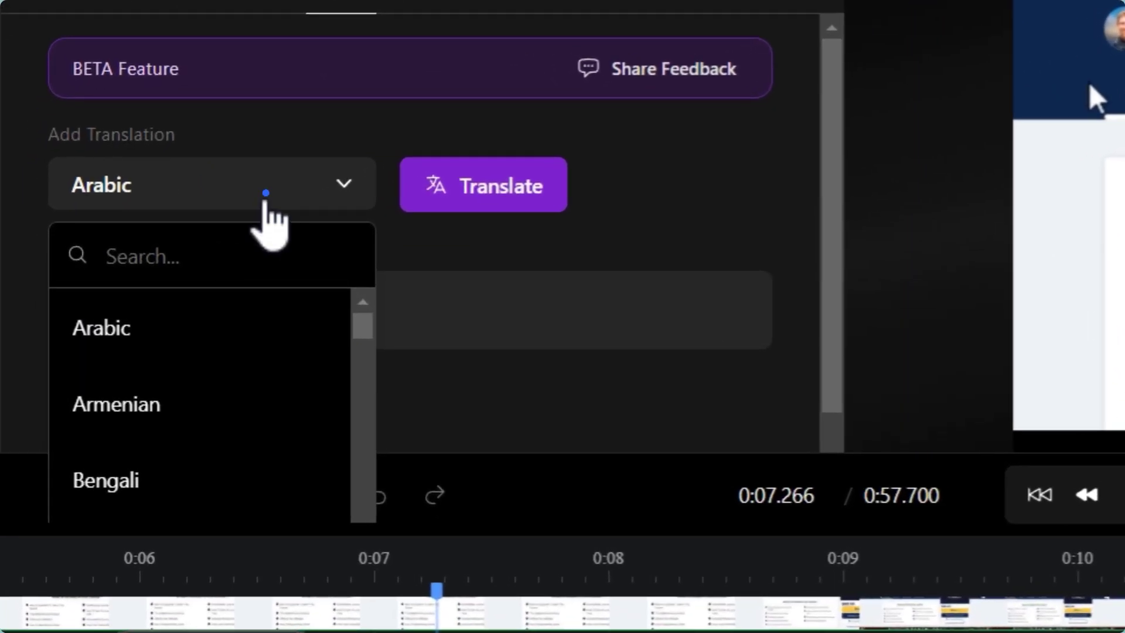
pyautogui.click(133, 261)
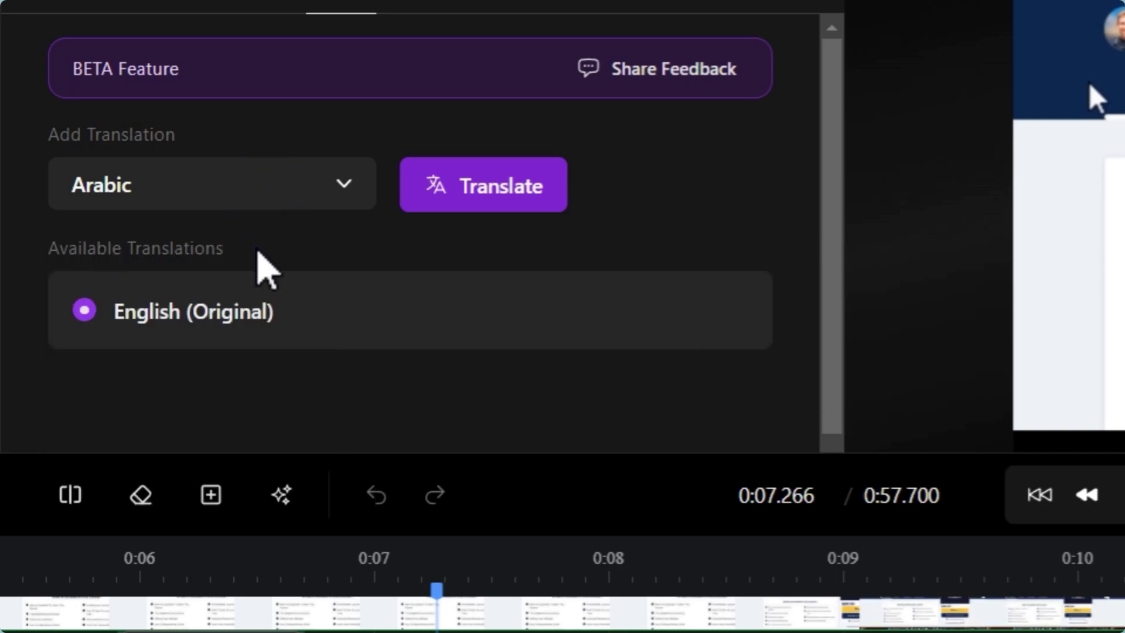
pyautogui.click(255, 183)
pyautogui.scroll(-3, 229, 375)
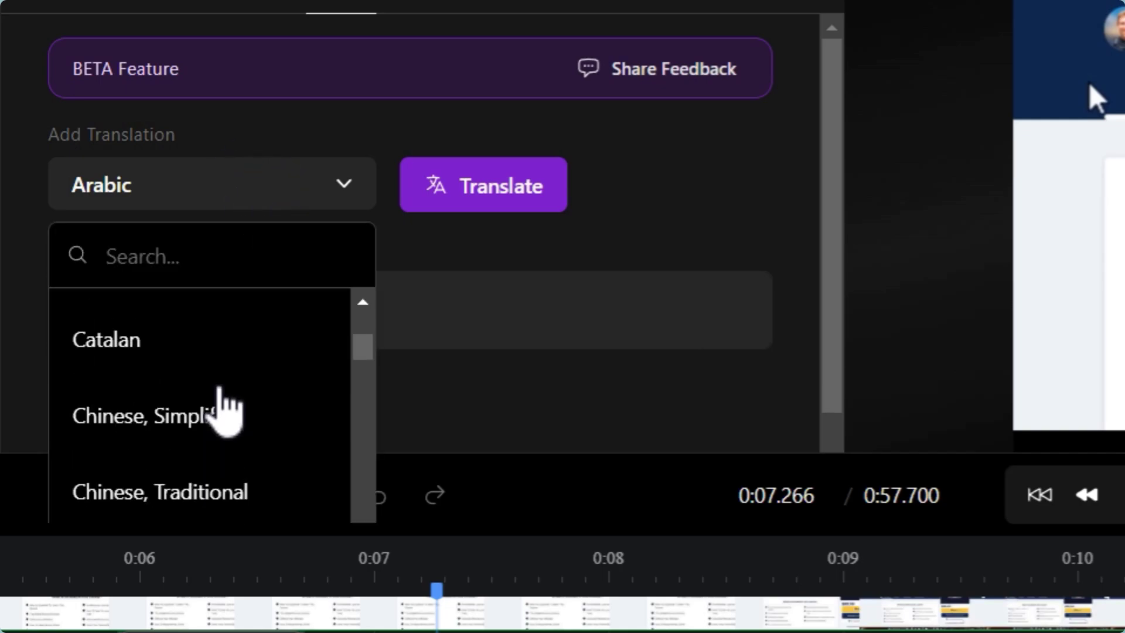
pyautogui.scroll(-5, 222, 399)
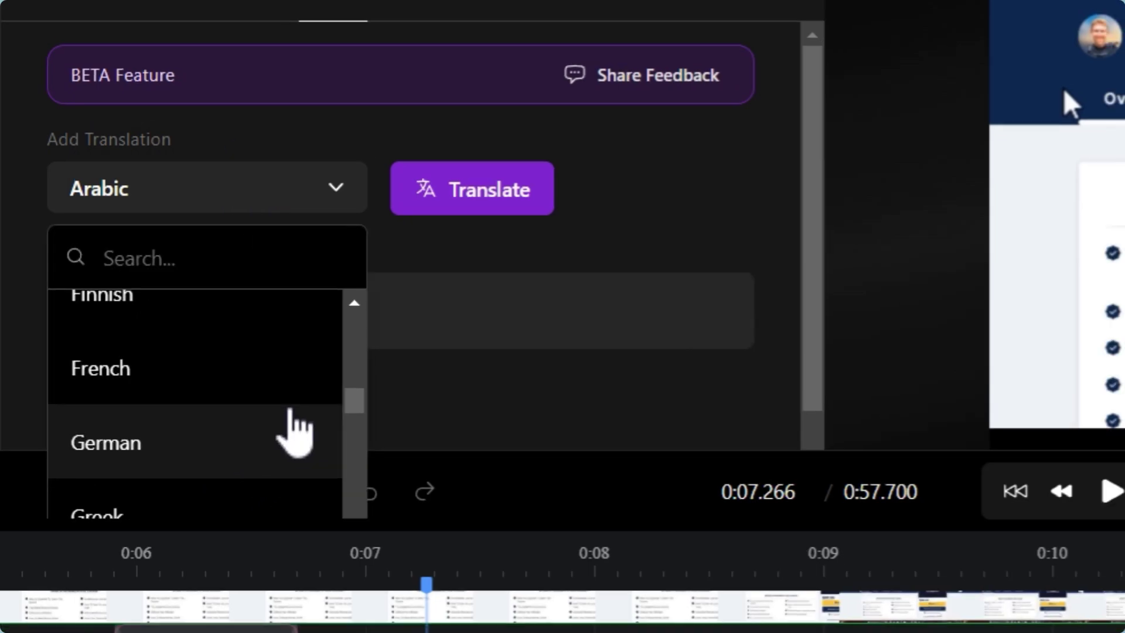
pyautogui.scroll(8, 296, 433)
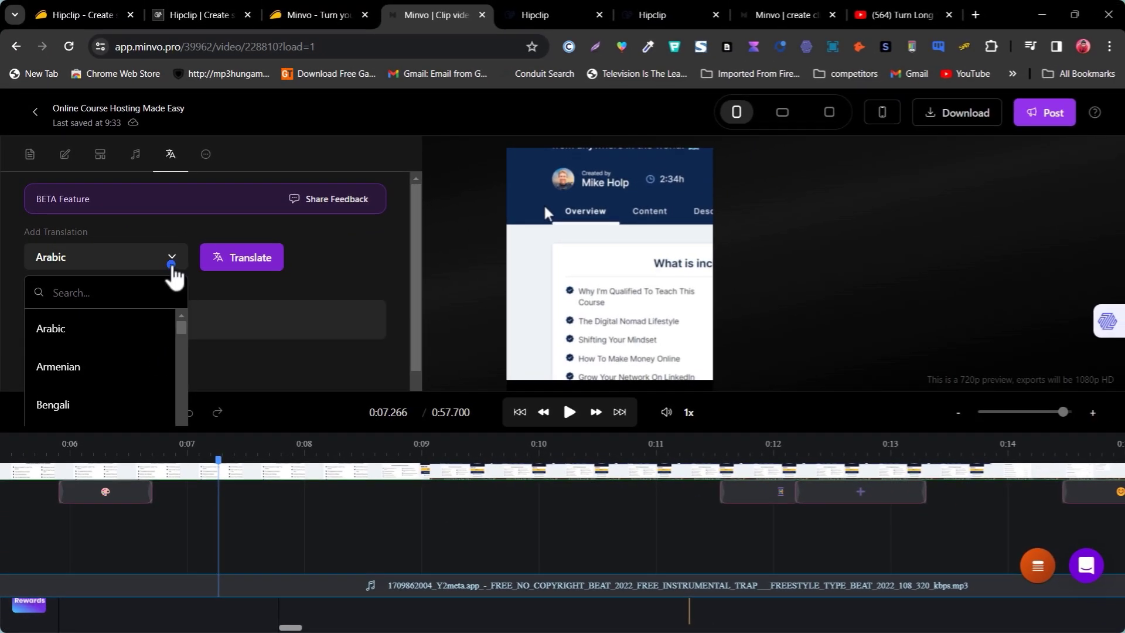
pyautogui.click(172, 264)
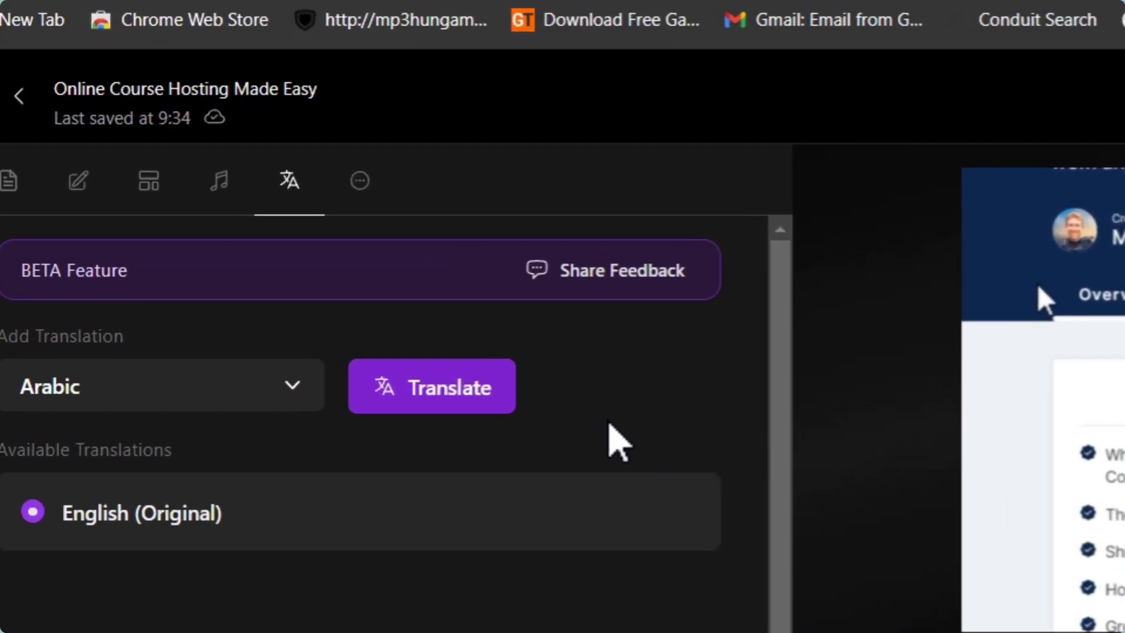
# View the additional intro, outro, background image and settings options, and leave the clip editor for the Moments list
pyautogui.click(359, 183)
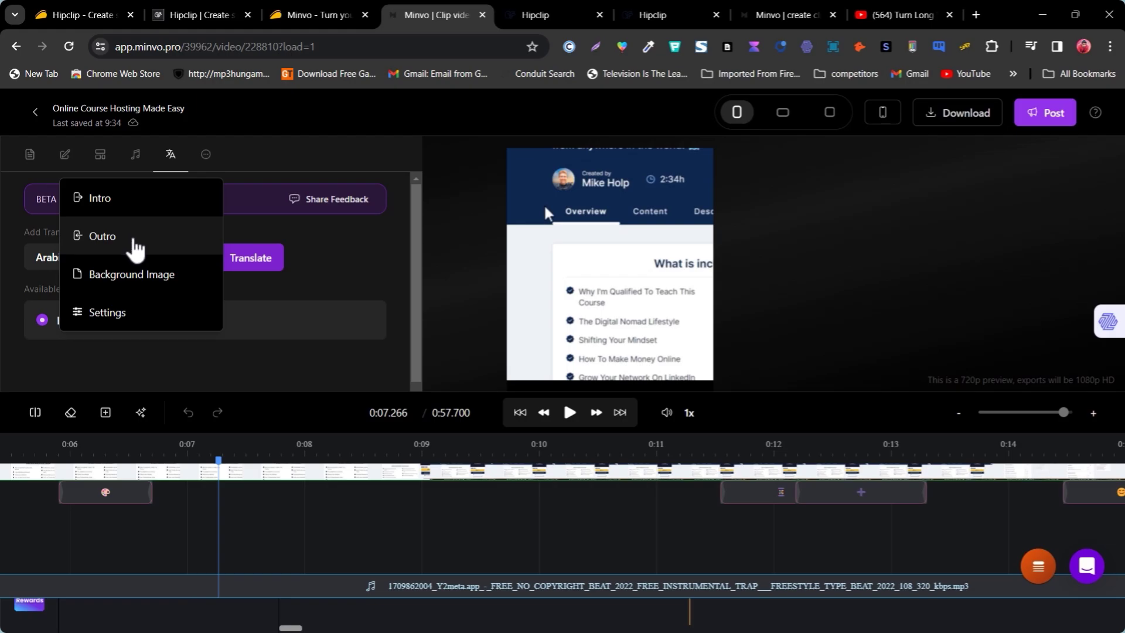
pyautogui.click(375, 284)
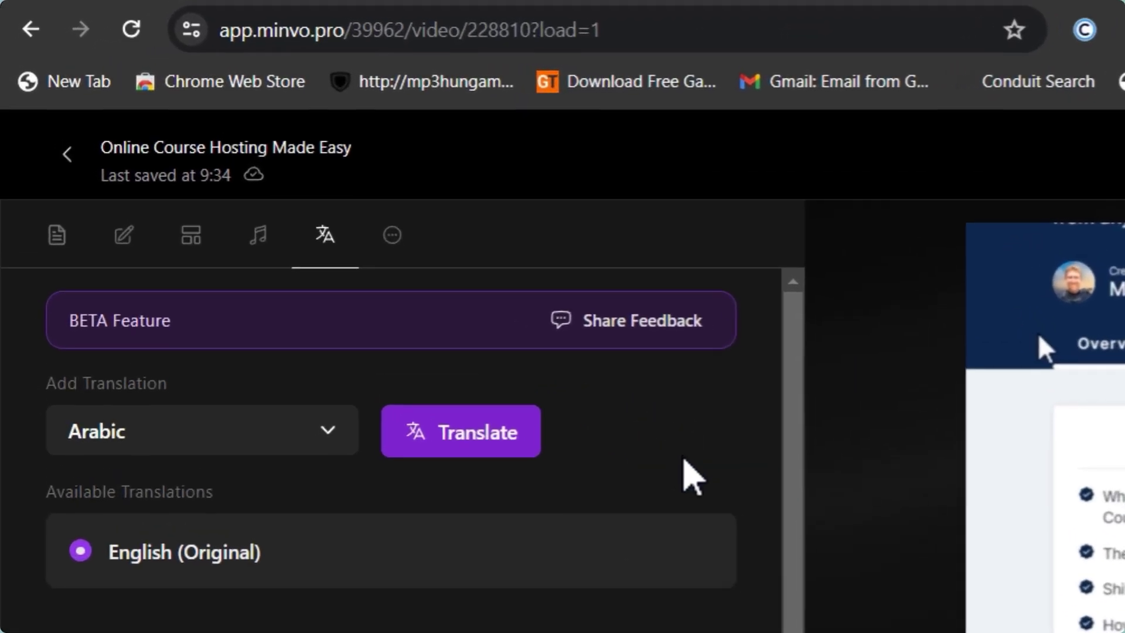
pyautogui.click(72, 166)
# Compare the Hipclip files dashboard, the Sellmethispen.mp4 transcript and the Minvo homepage, and return to Minvo's Moments list
pyautogui.click(808, 30)
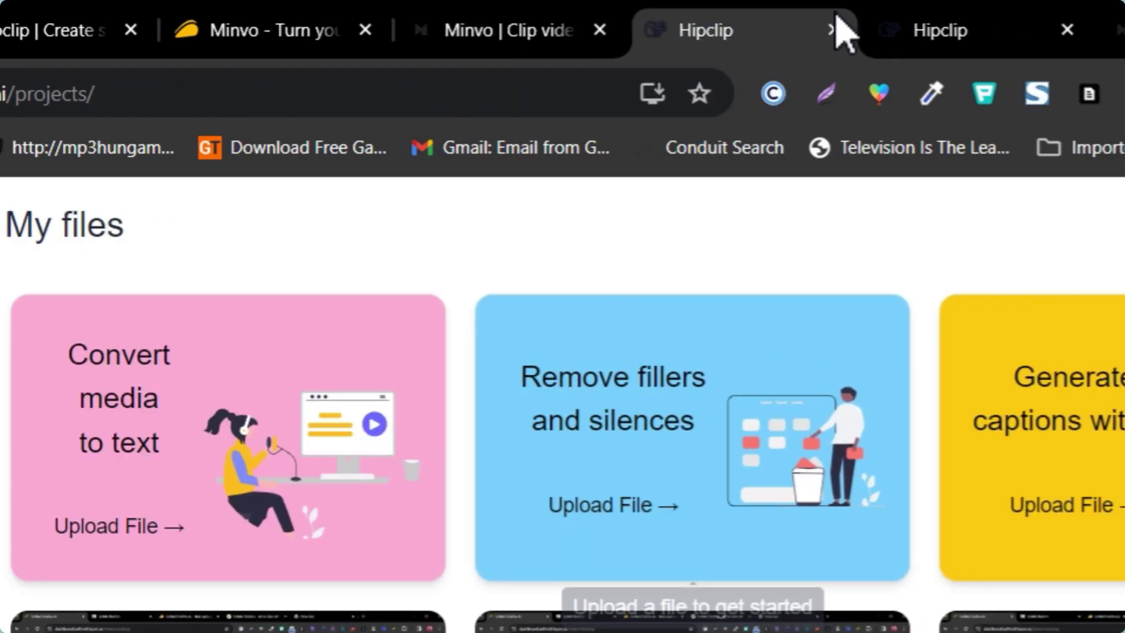
pyautogui.click(1075, 18)
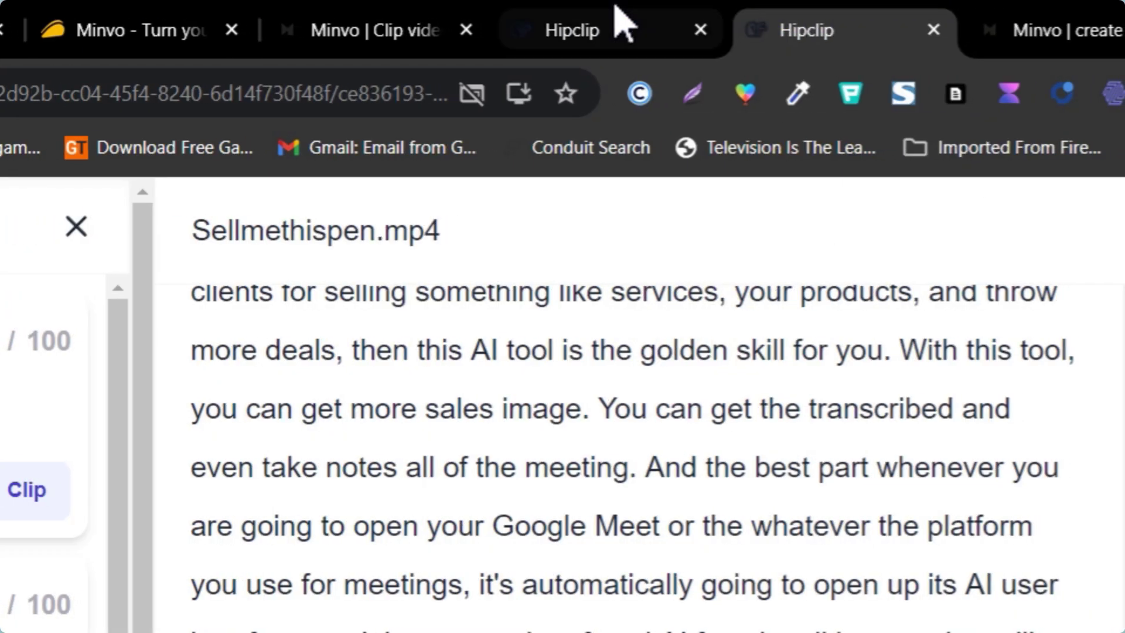
pyautogui.click(385, 6)
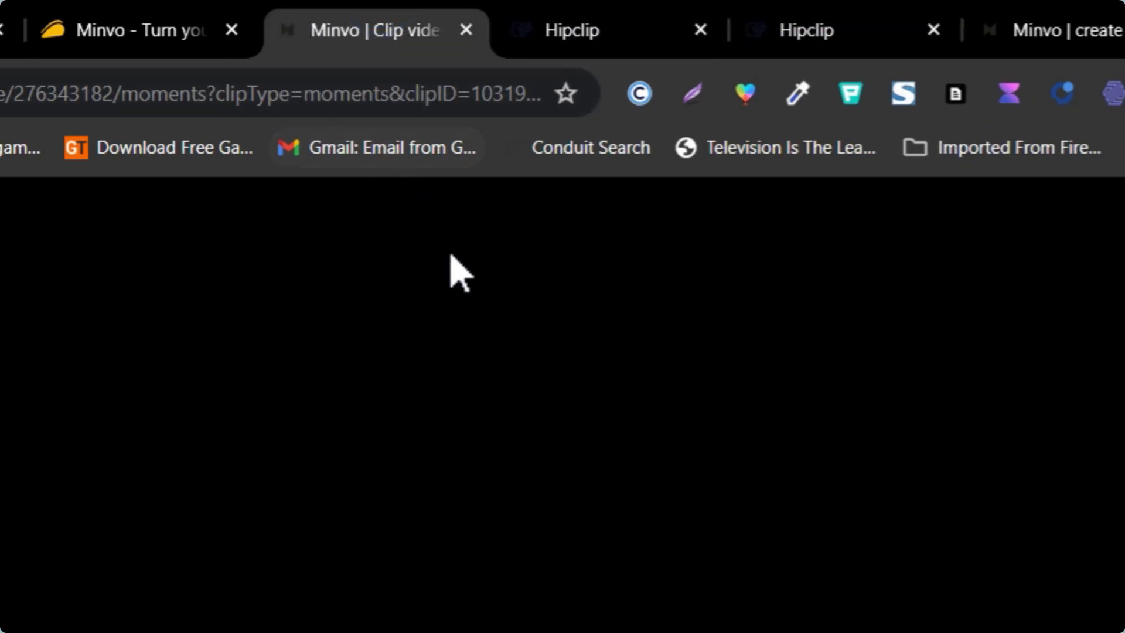
pyautogui.click(574, 30)
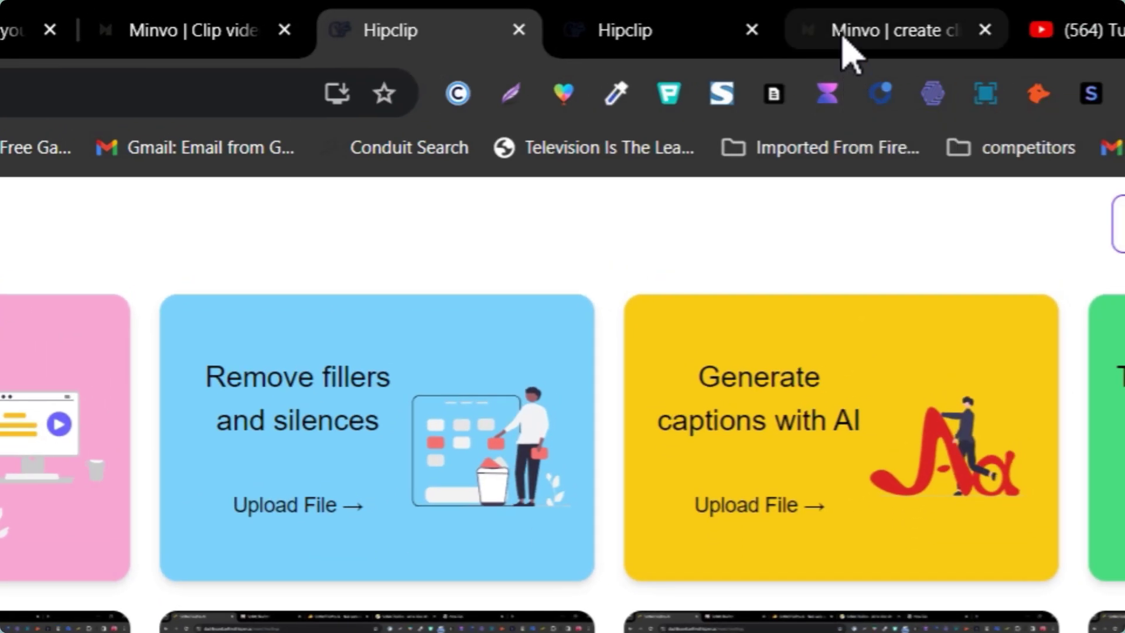
pyautogui.click(841, 33)
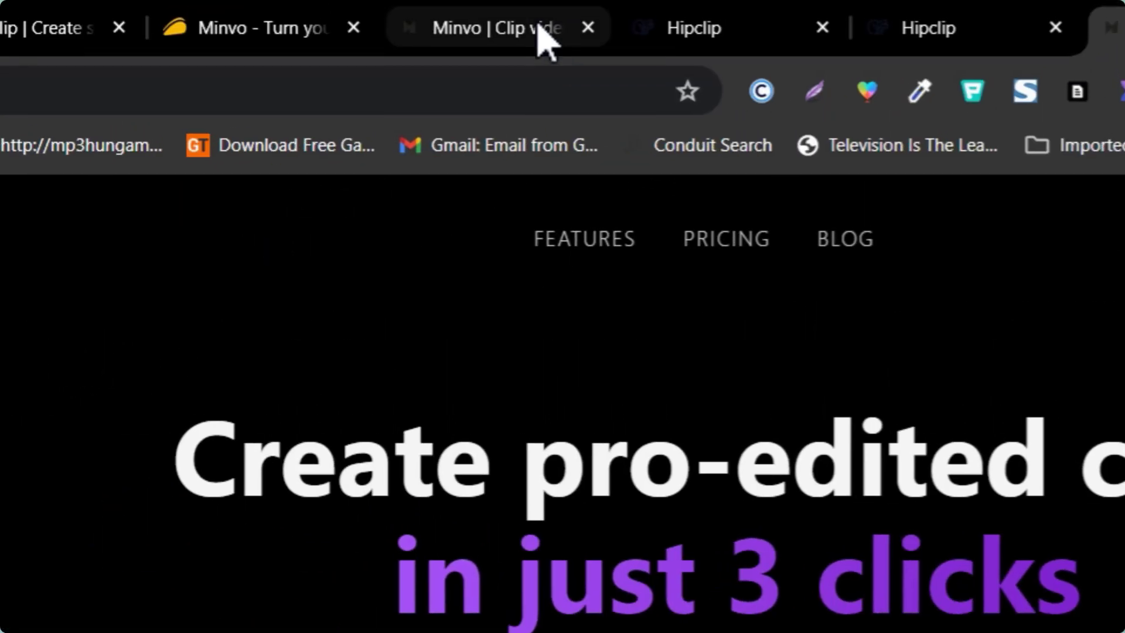
pyautogui.click(172, 27)
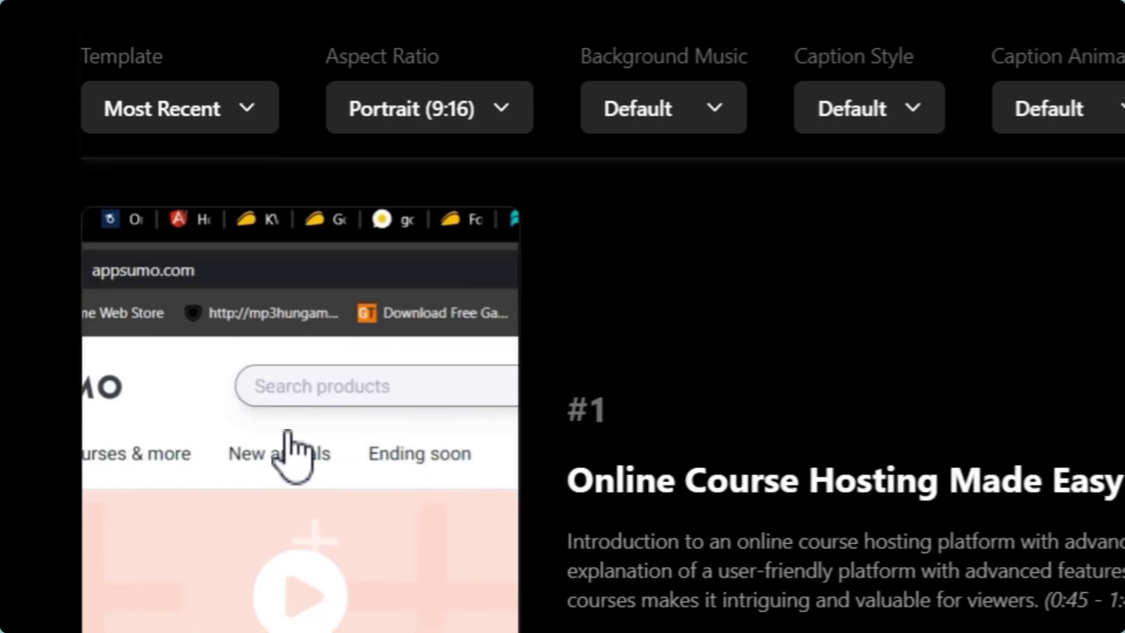
# Look through the generated moments, comparing their titles, descriptions and captioned previews from the first clip to the fourth
pyautogui.scroll(-5, 693, 379)
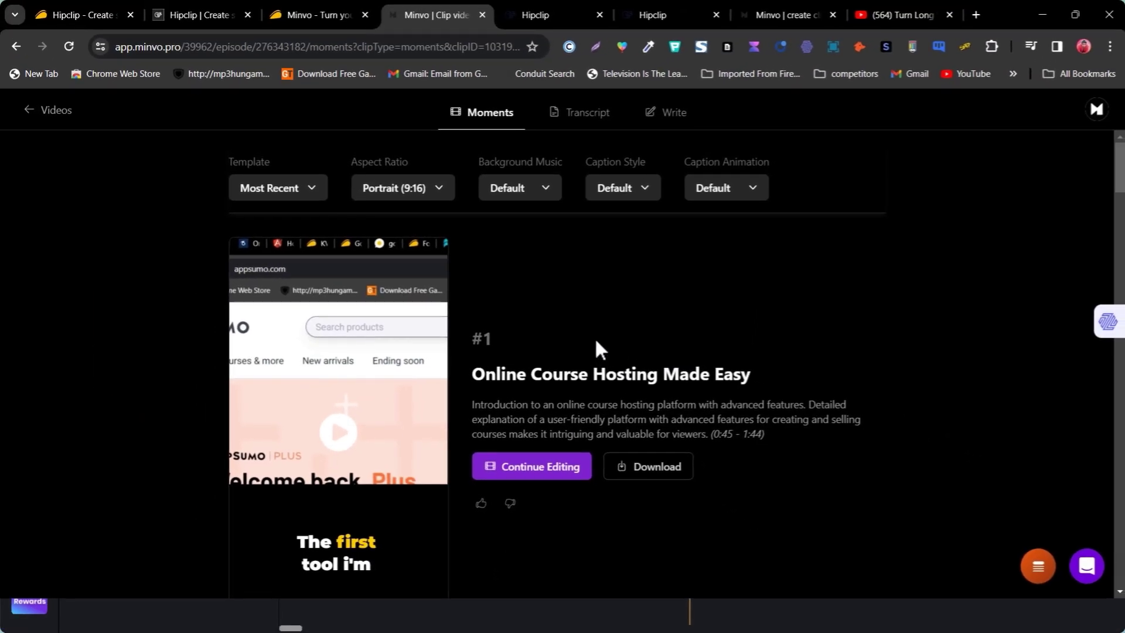
pyautogui.scroll(-9, 593, 335)
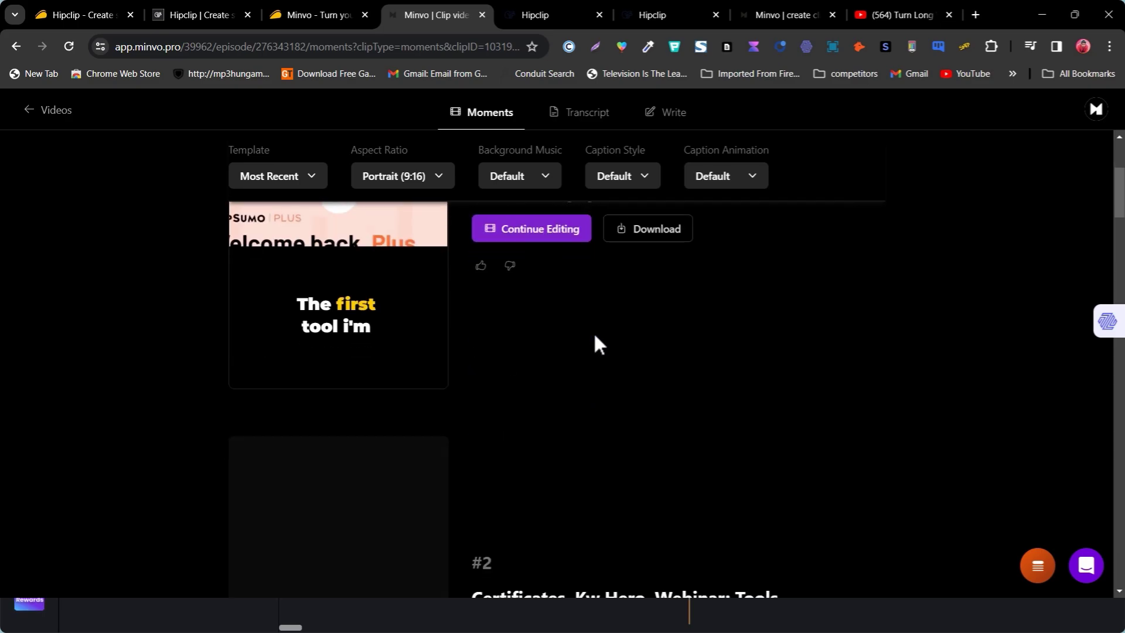
pyautogui.scroll(-9, 630, 305)
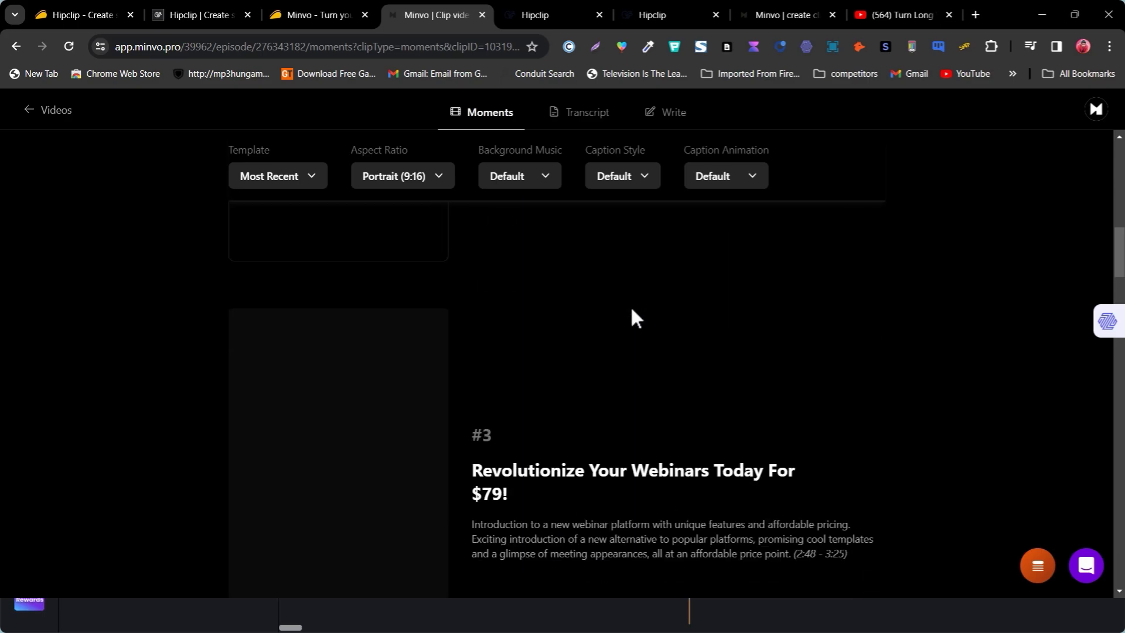
pyautogui.scroll(-3, 643, 393)
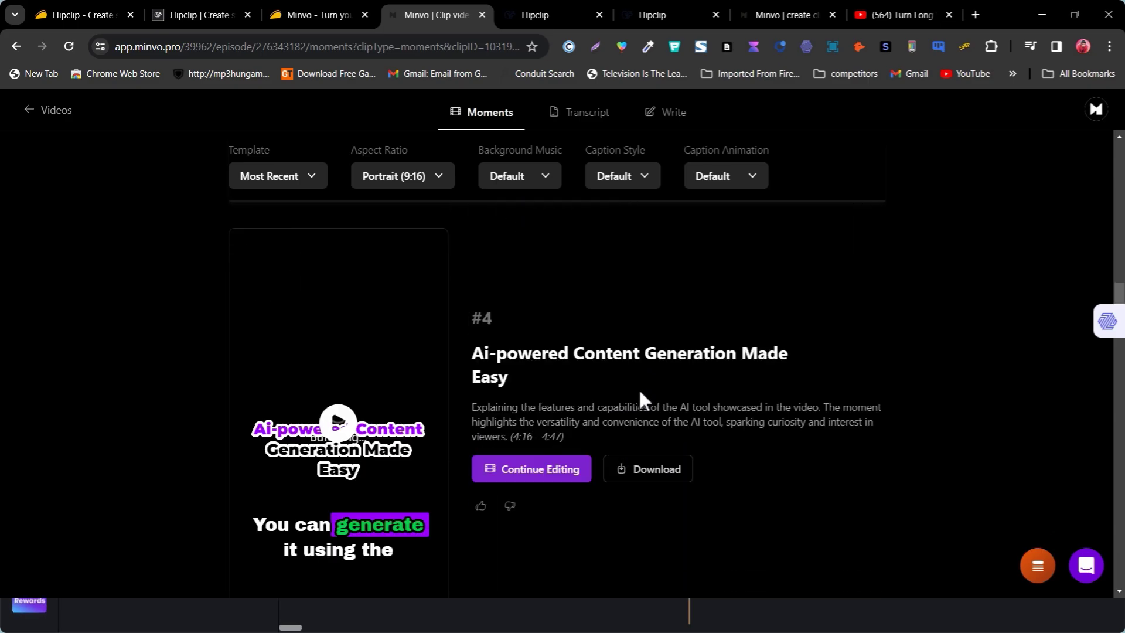
pyautogui.scroll(-1, 638, 387)
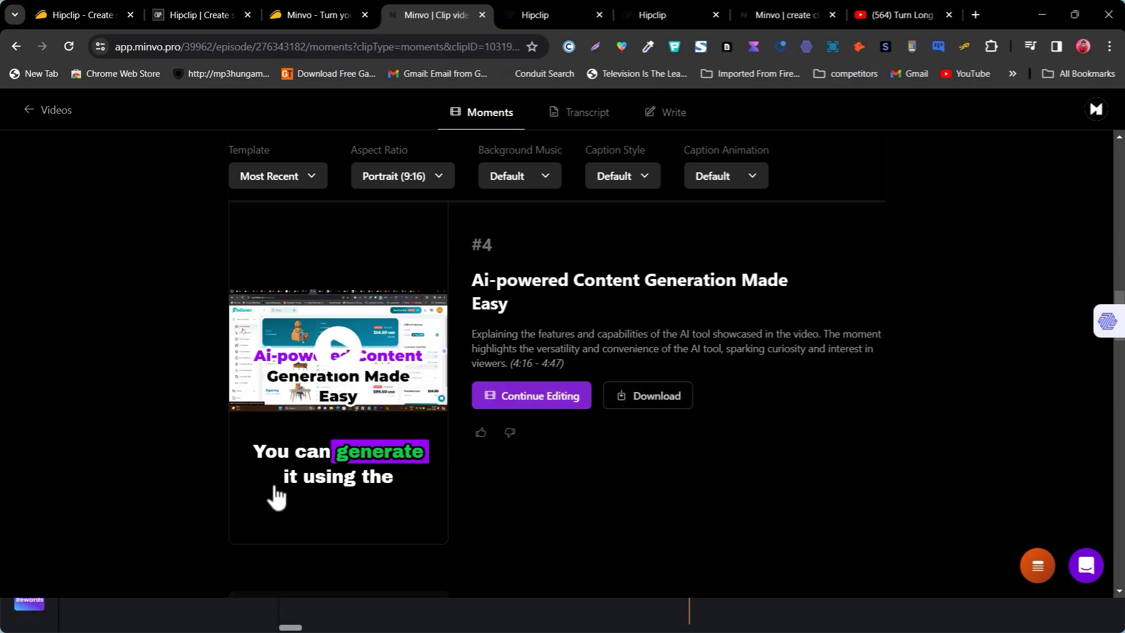
pyautogui.scroll(7, 397, 485)
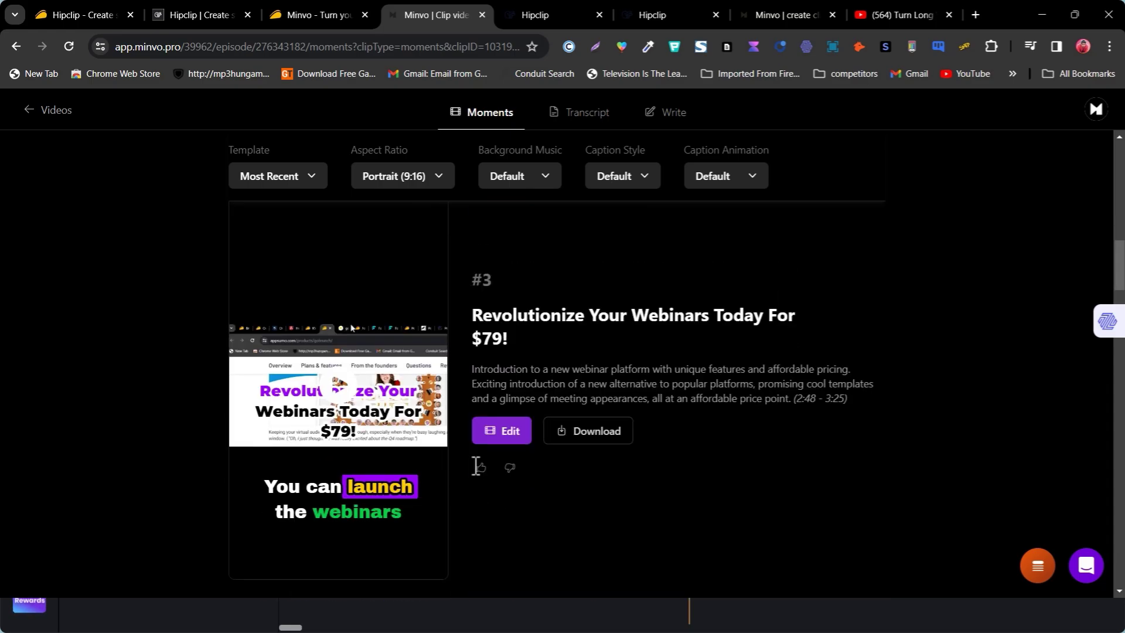
pyautogui.scroll(-4, 475, 465)
pyautogui.scroll(-4, 476, 466)
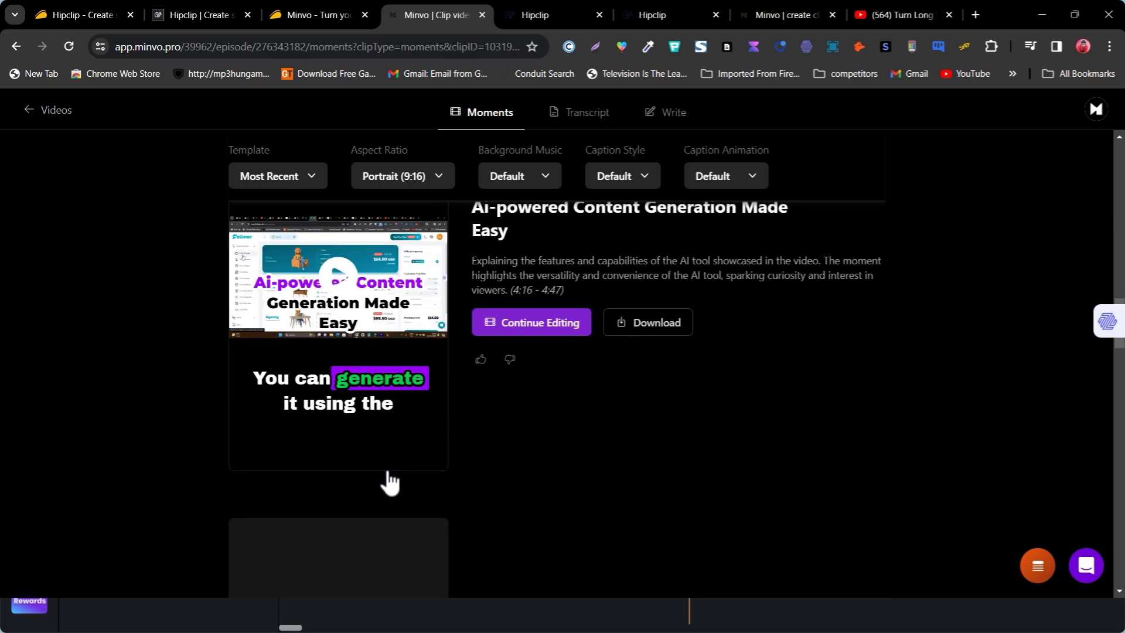
# Return to Minvo's Videos dashboard and look over its search, sorting, add-video option and existing projects
pyautogui.click(52, 117)
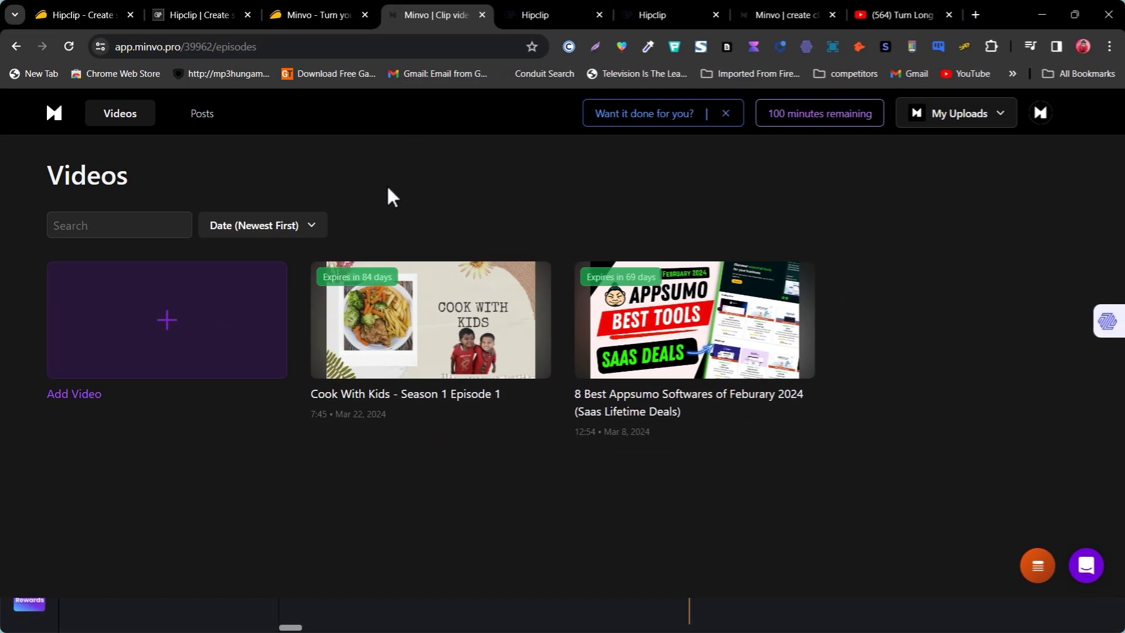
pyautogui.click(484, 610)
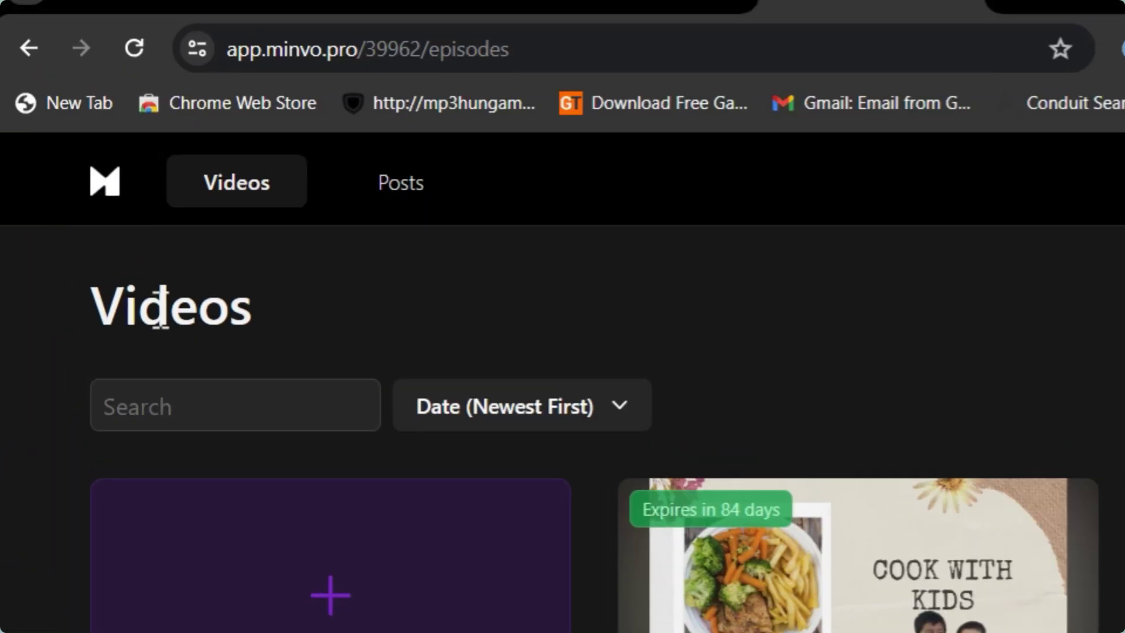
pyautogui.click(109, 225)
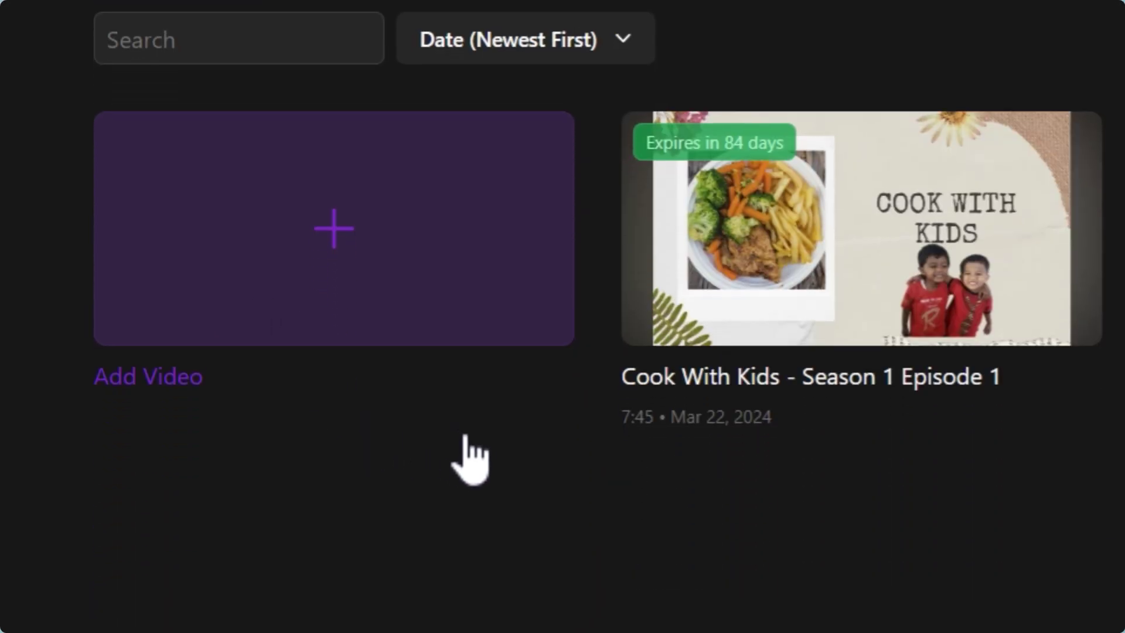
pyautogui.moveTo(732, 592)
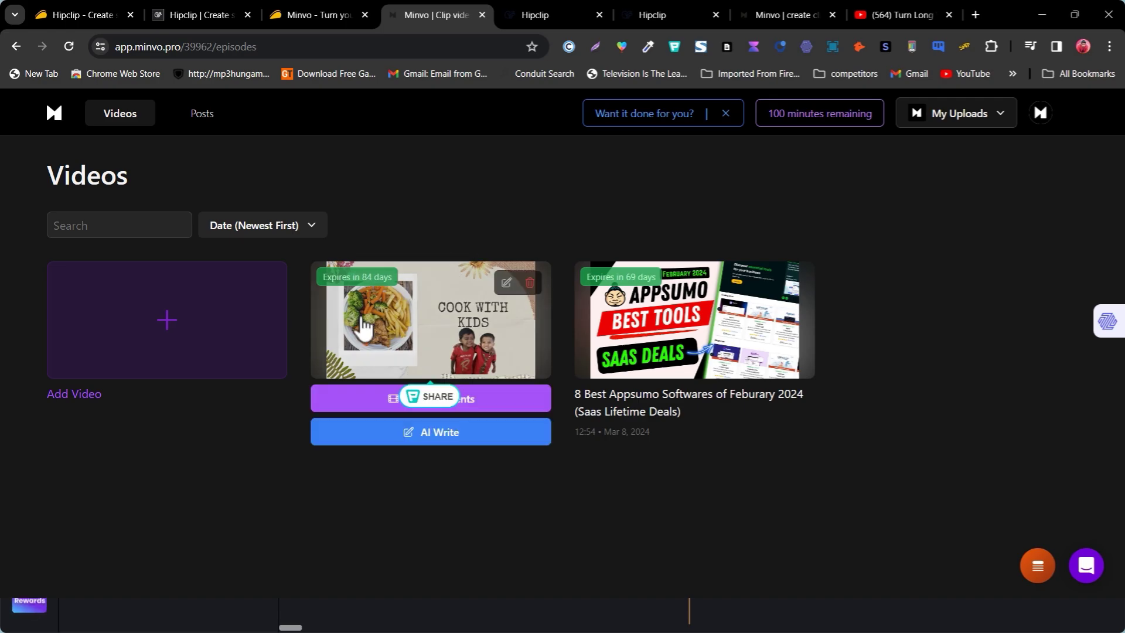
# Check the upload and YouTube import options for making shorts from a video, and close the add-video dialog
pyautogui.click(164, 334)
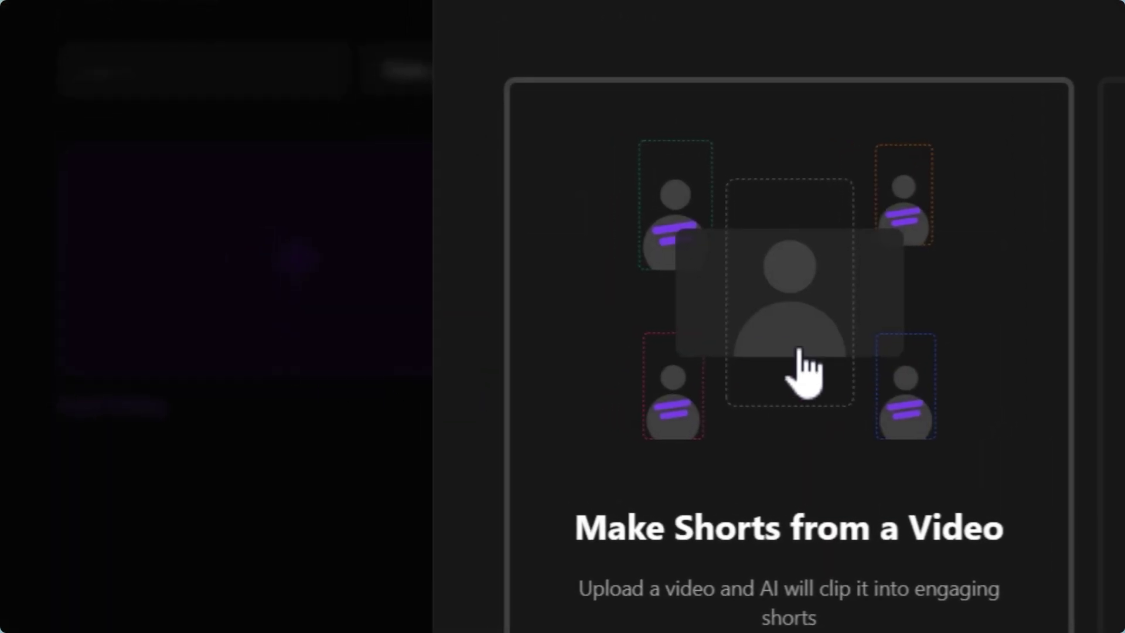
pyautogui.click(837, 354)
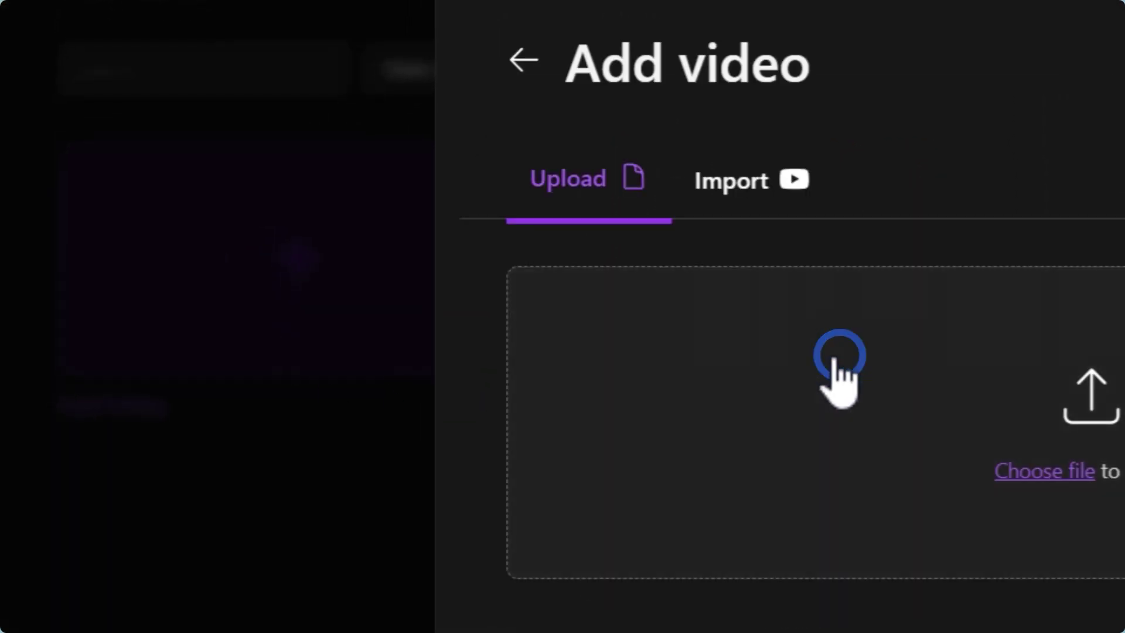
pyautogui.click(476, 199)
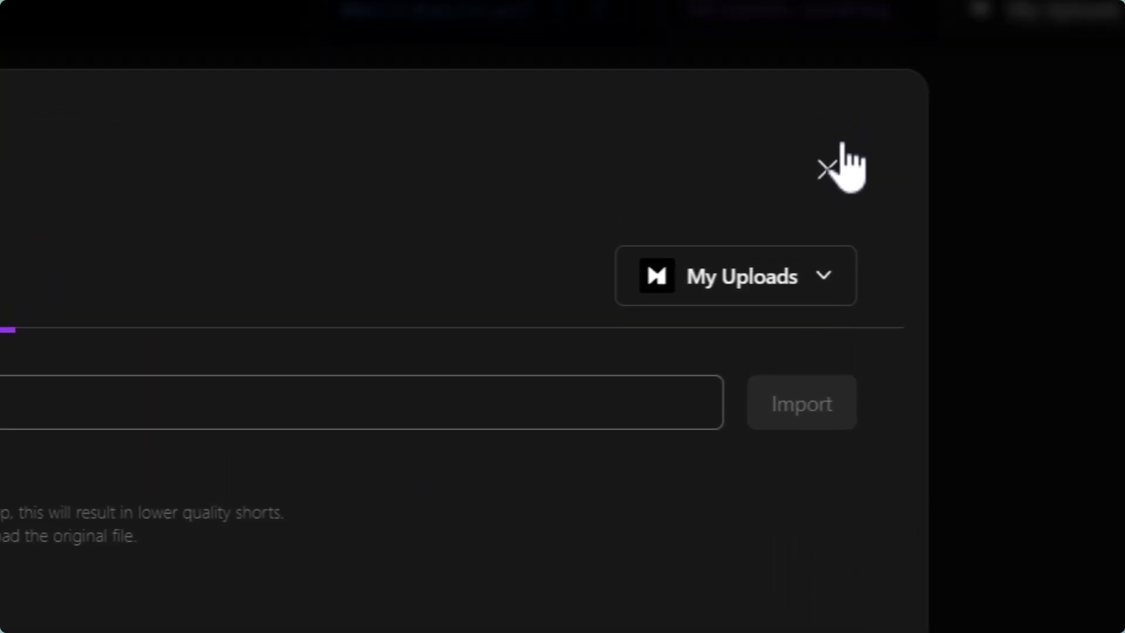
pyautogui.click(842, 146)
# Reopen the add-video dialog, view importing from the Saas Guru channel, and compare it with the channel's YouTube videos
pyautogui.click(289, 477)
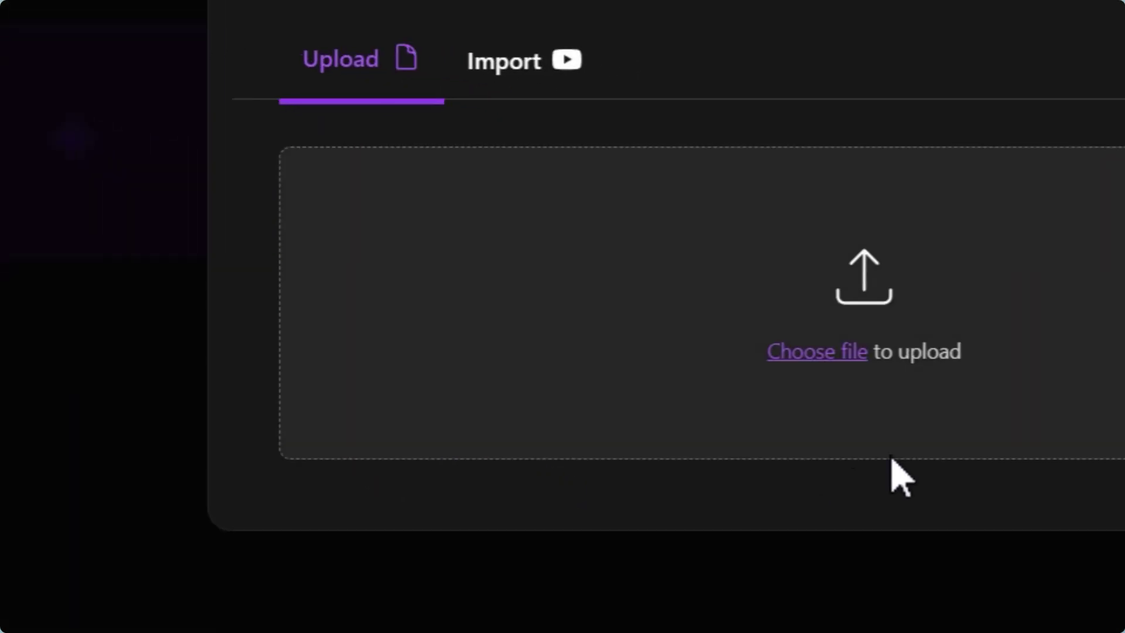
pyautogui.click(413, 151)
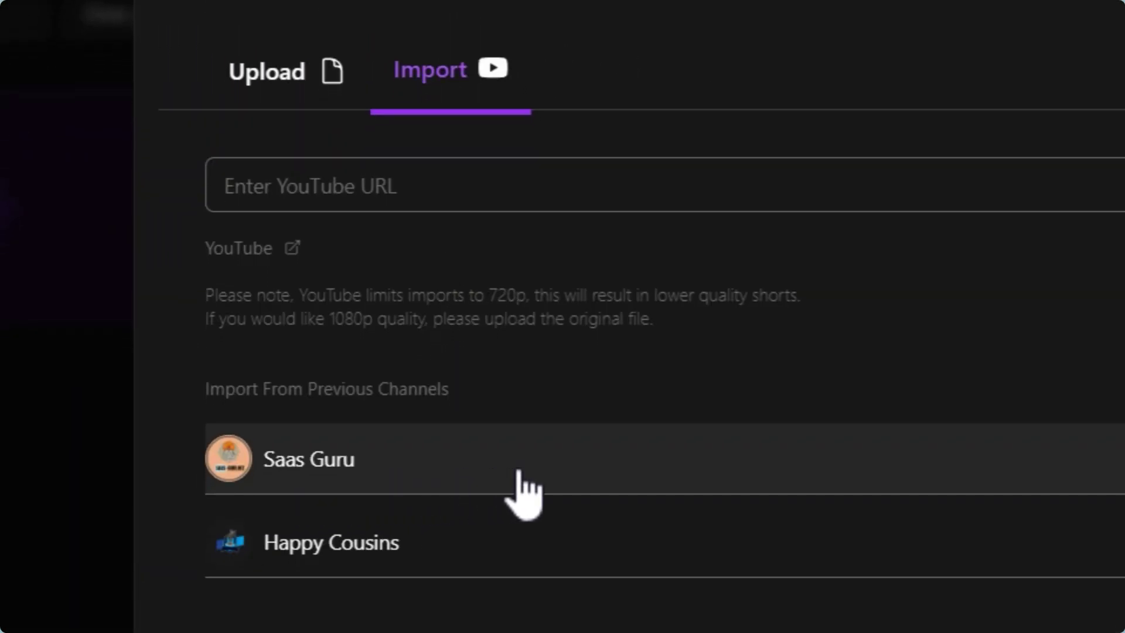
pyautogui.click(588, 463)
pyautogui.scroll(-2, 512, 208)
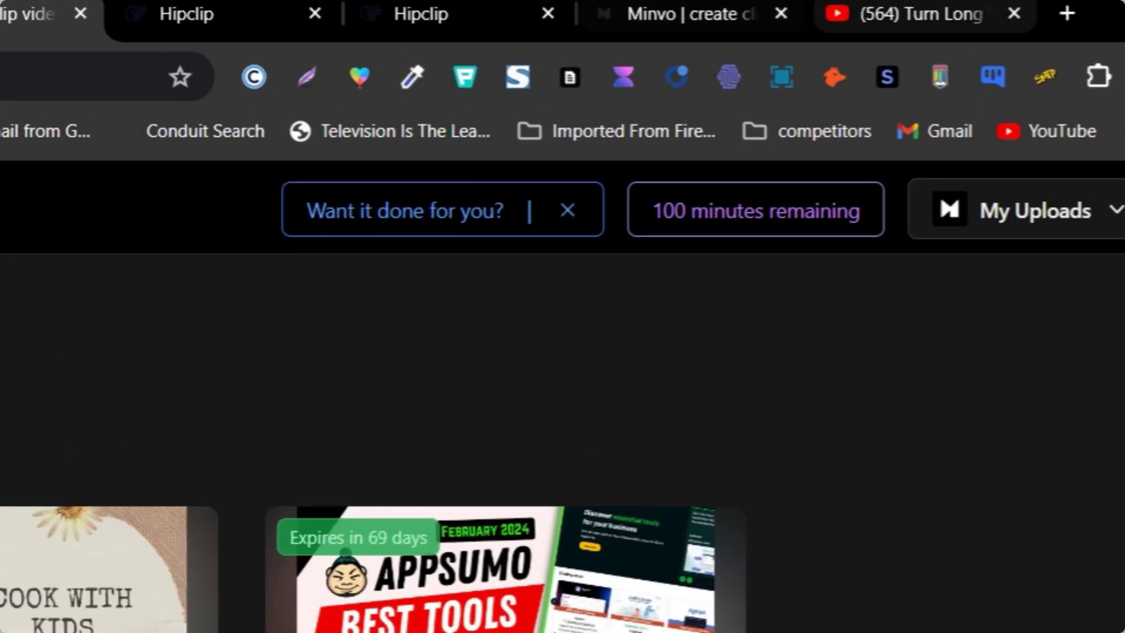
pyautogui.click(849, 30)
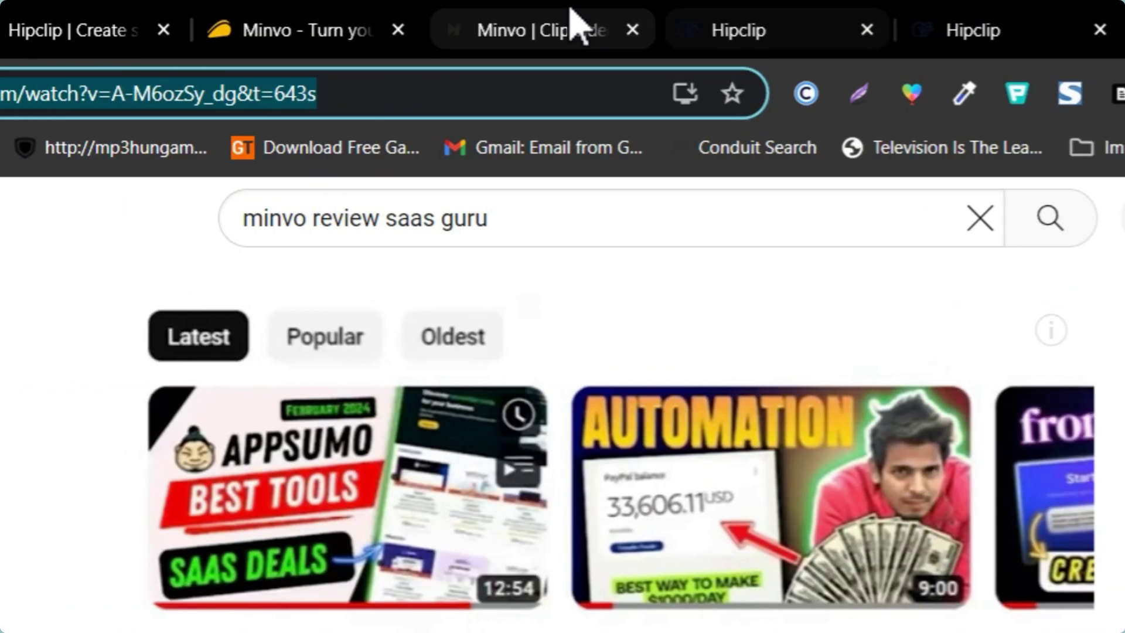
pyautogui.click(732, 18)
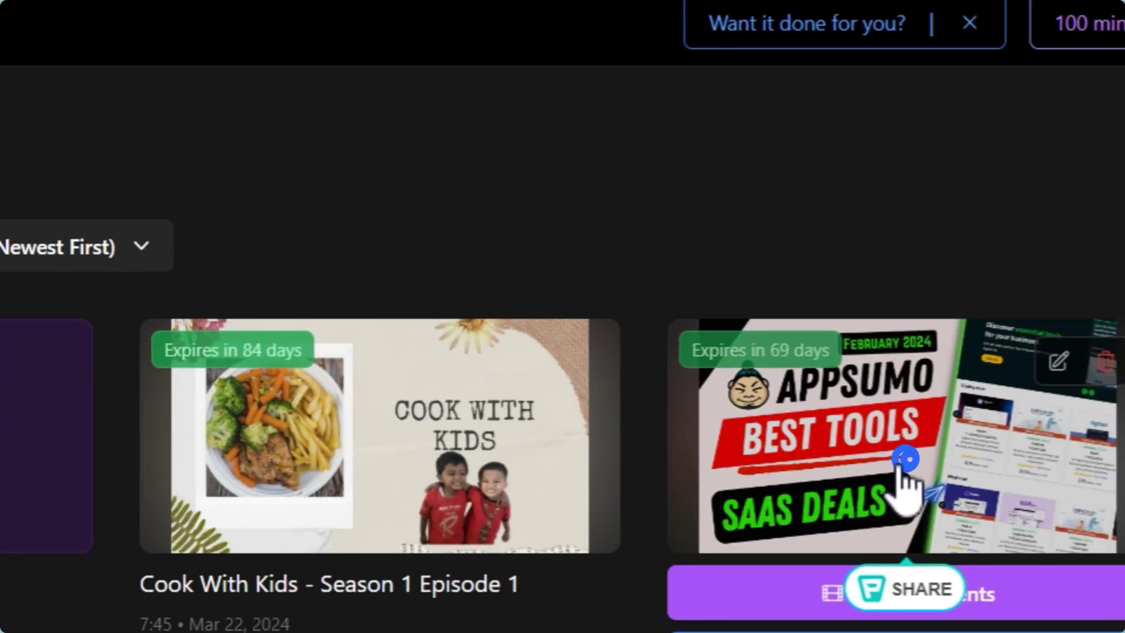
# Open the Online Course Hosting Made Easy moment of the AppSumo video for editing and bring up its social posting options
pyautogui.click(984, 128)
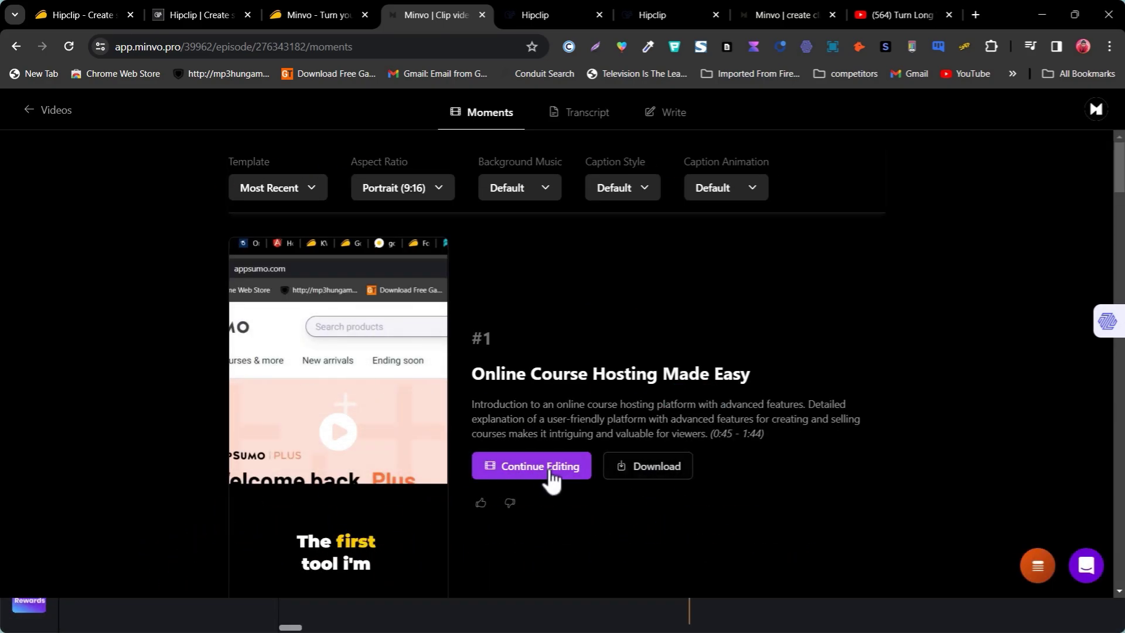
pyautogui.click(519, 468)
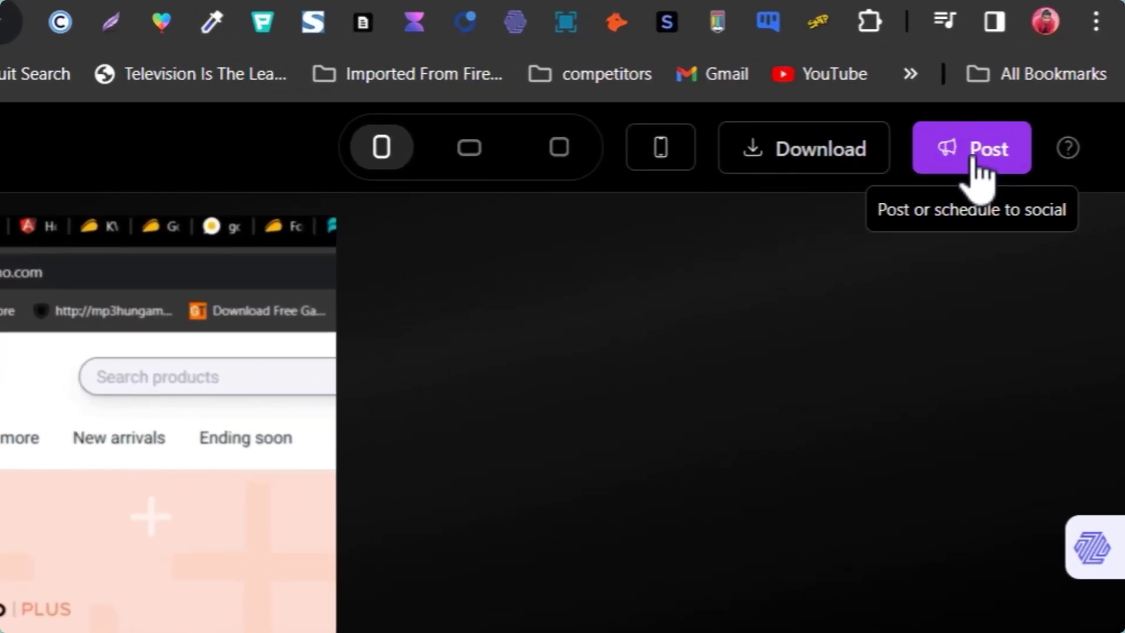
pyautogui.click(1046, 117)
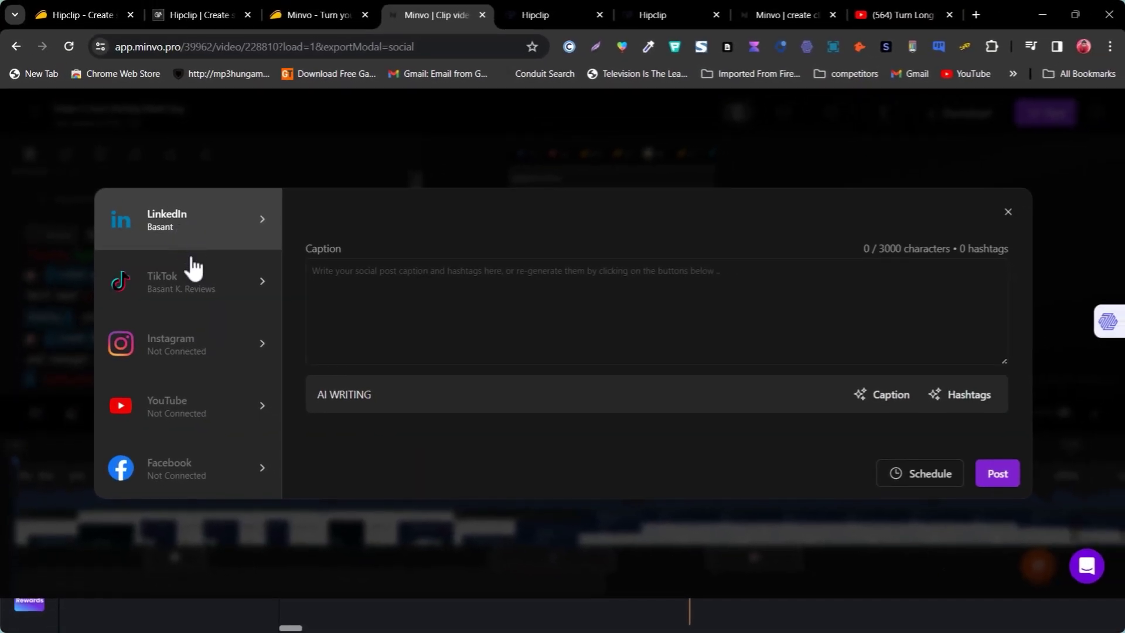
# Set the TikTok post's privacy to Public to Everyone and allow comments, duets and stitches
pyautogui.click(193, 275)
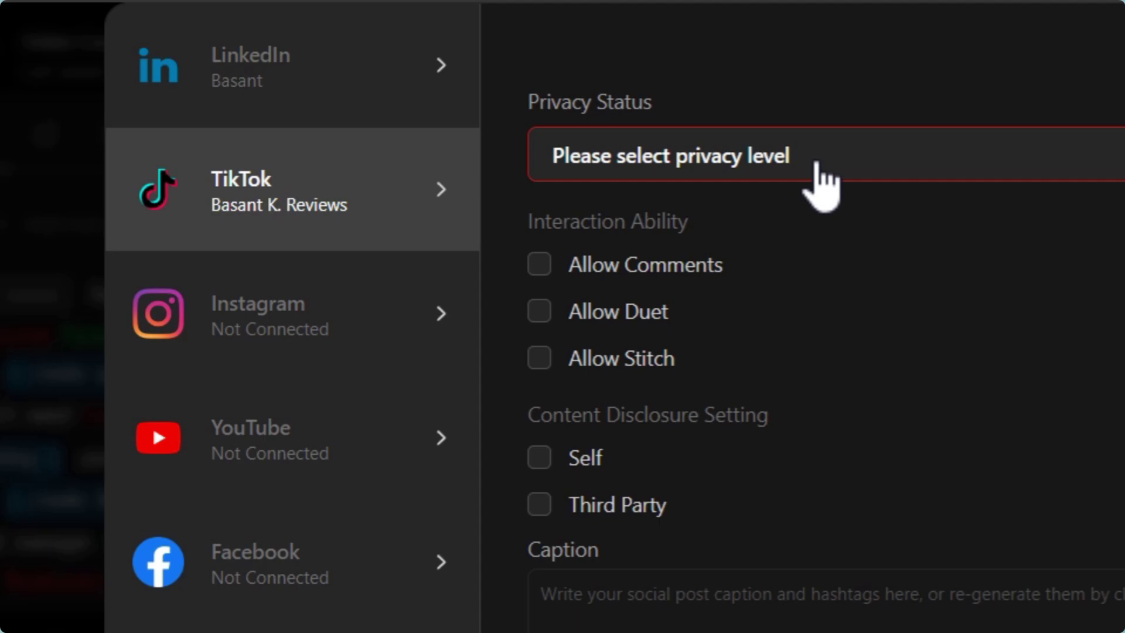
pyautogui.click(818, 167)
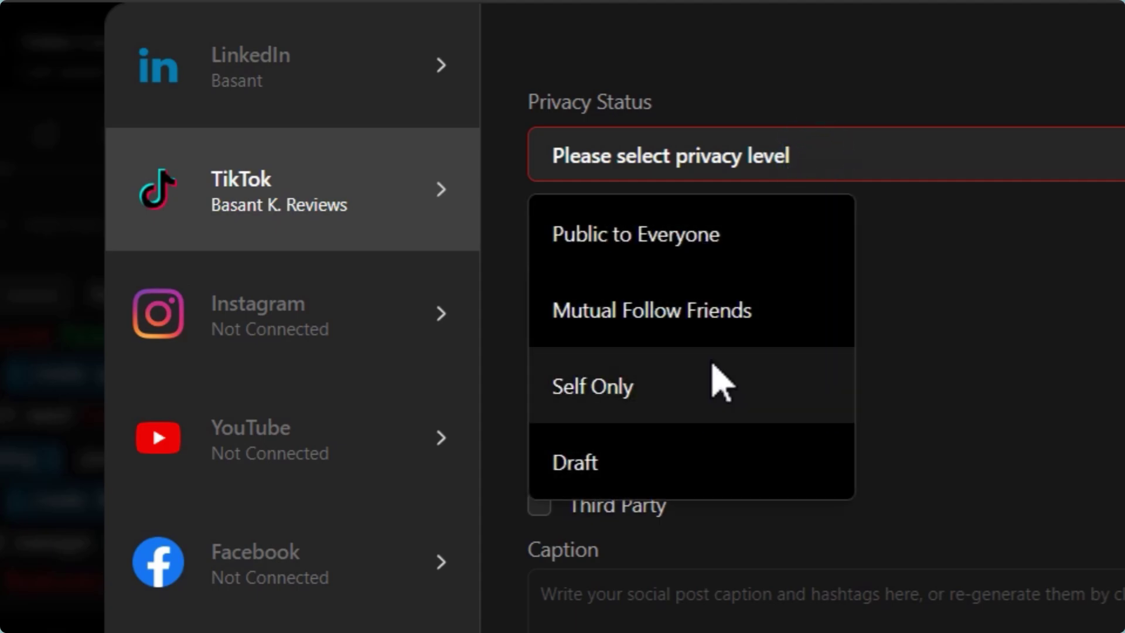
pyautogui.click(701, 236)
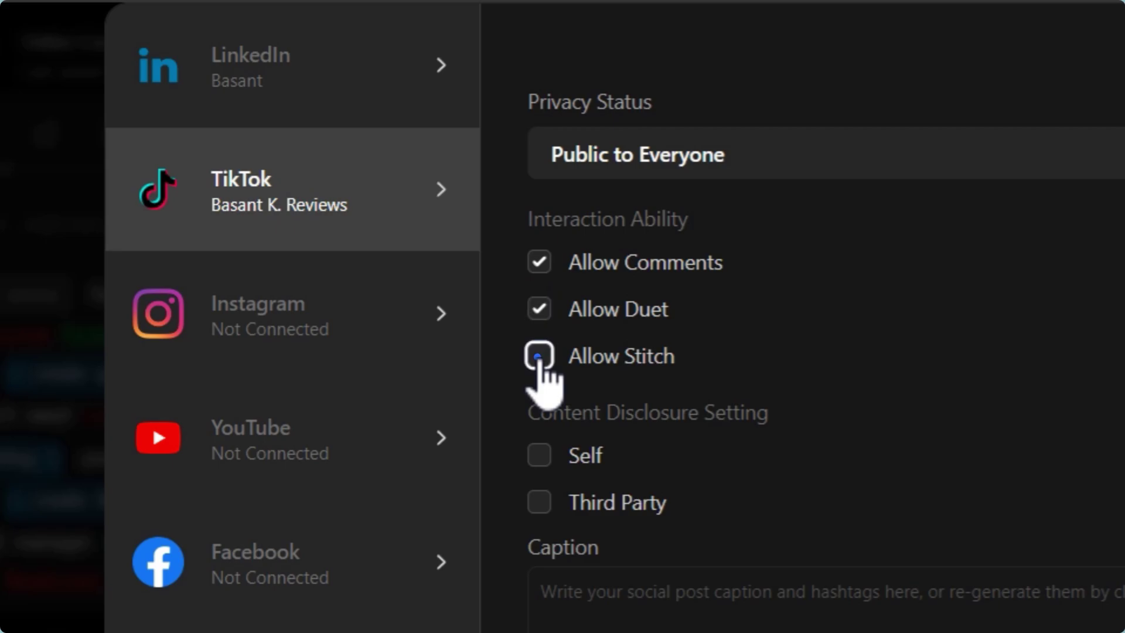
pyautogui.scroll(-4, 707, 359)
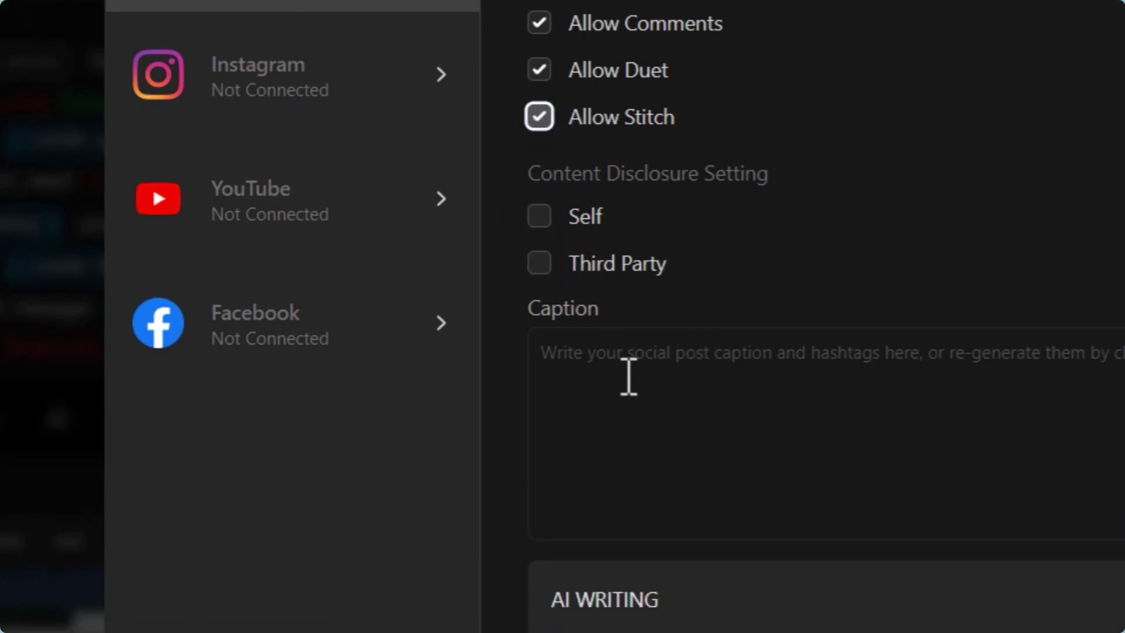
# Examine the TikTok post's caption field and the date and time scheduling options, and close the posting dialog
pyautogui.click(631, 369)
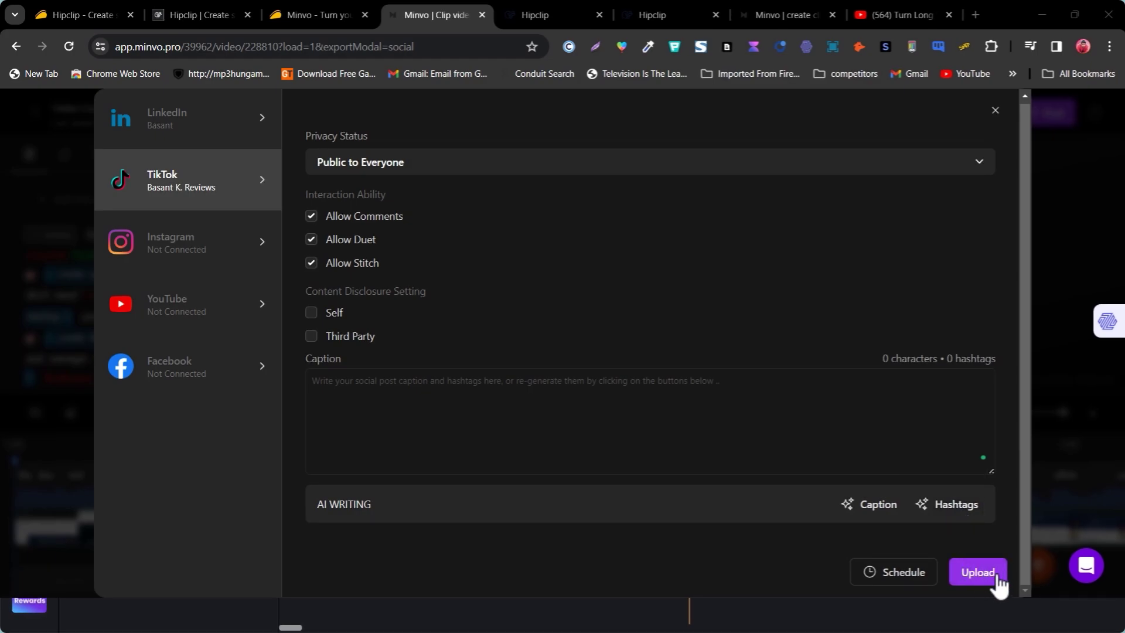
pyautogui.click(886, 579)
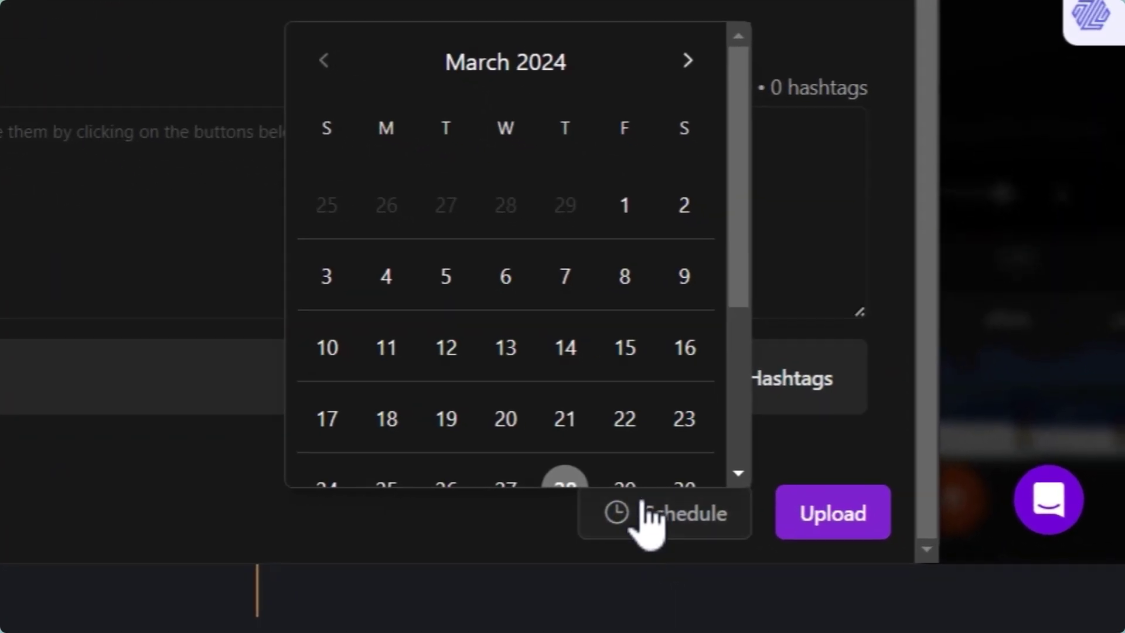
pyautogui.scroll(-3, 861, 459)
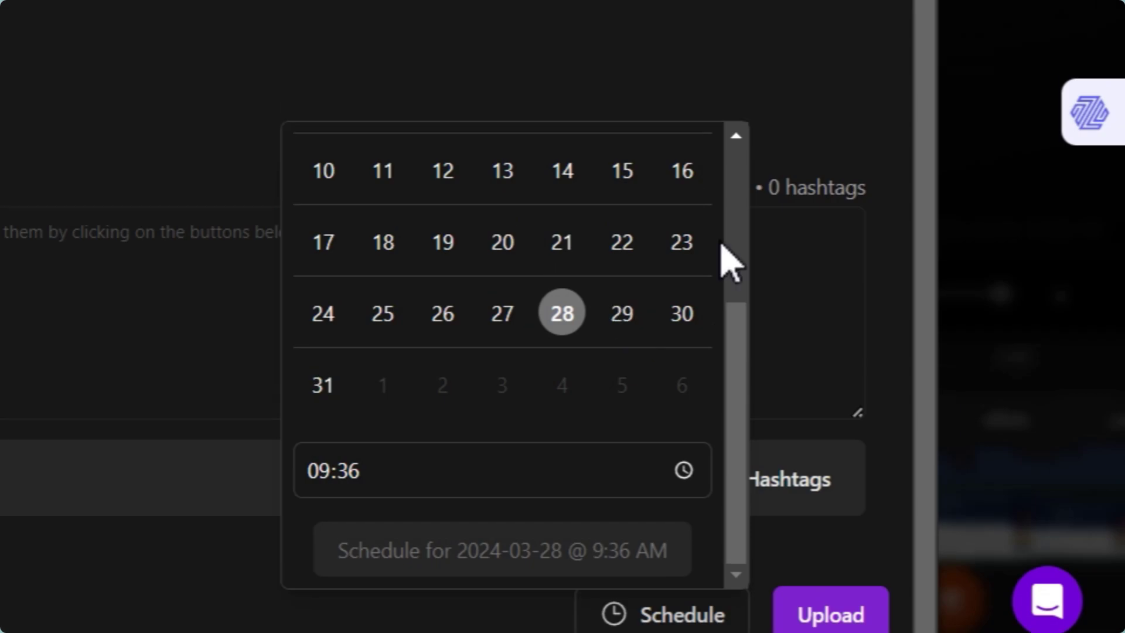
pyautogui.scroll(4, 732, 164)
pyautogui.click(863, 157)
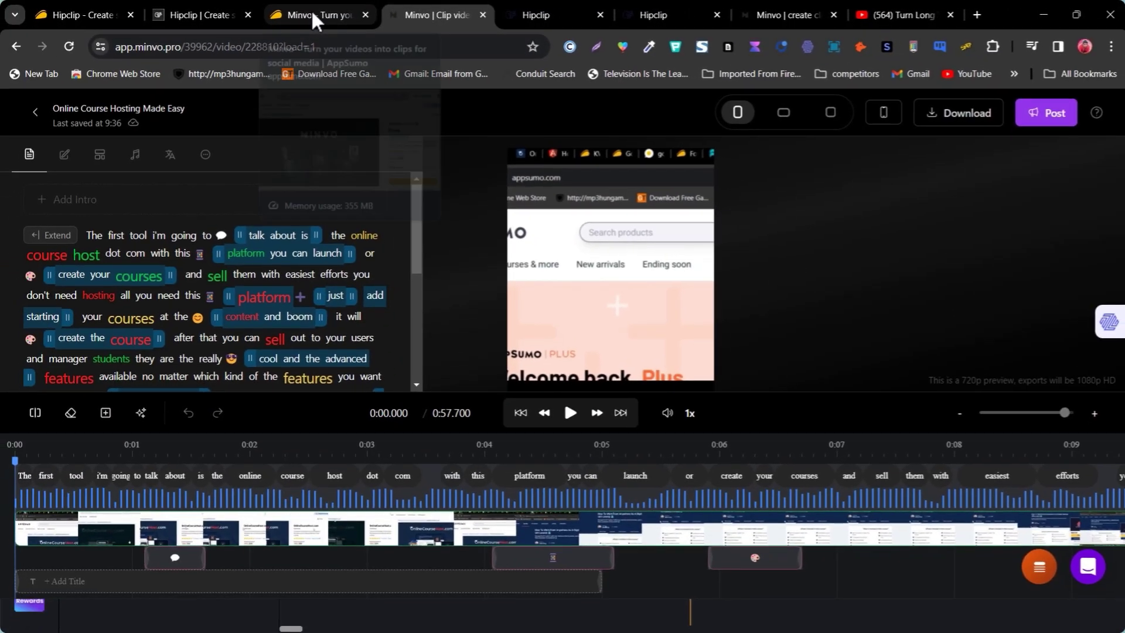
# Switch to the AppSumo product pages and compare the License Tier 1 prices of Hipclip and Minvo
pyautogui.click(292, 16)
pyautogui.click(268, 15)
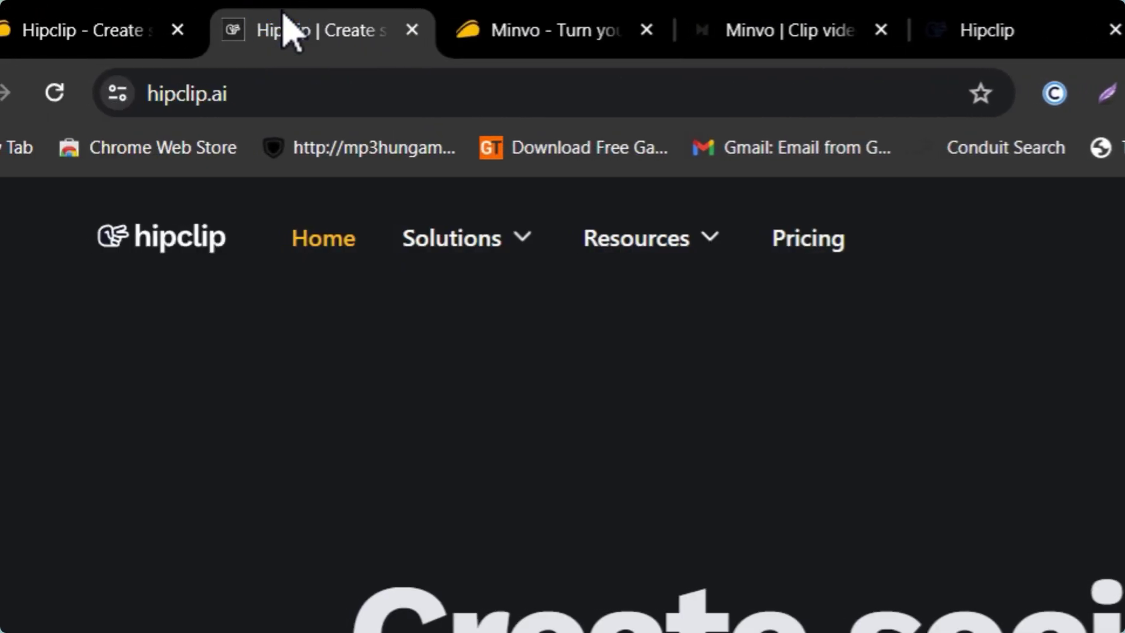
pyautogui.click(779, 8)
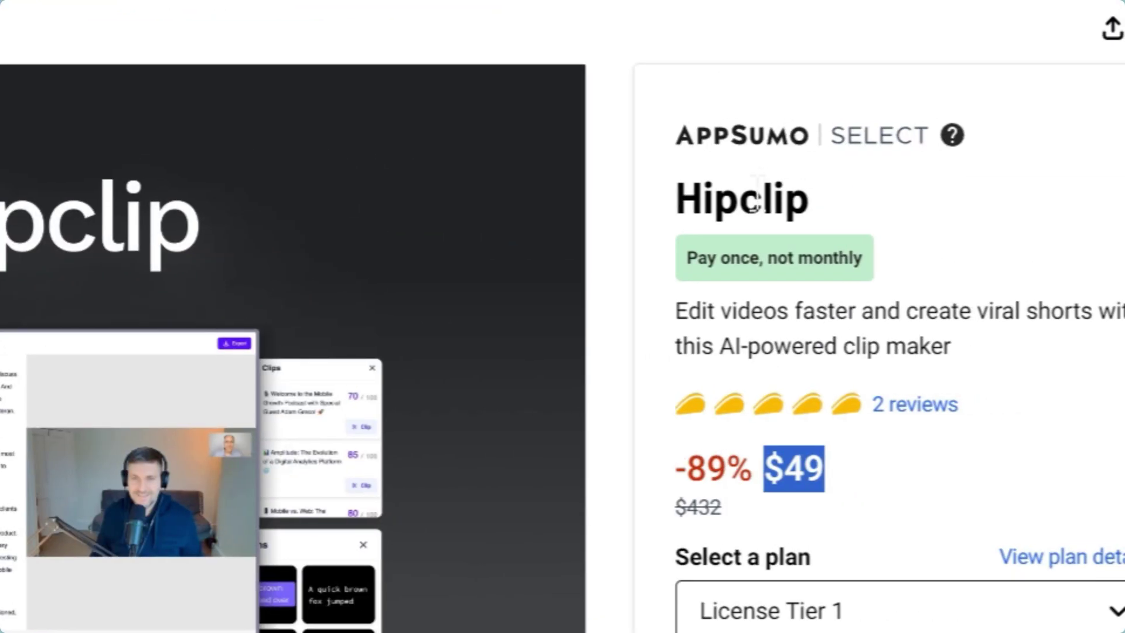
pyautogui.click(844, 474)
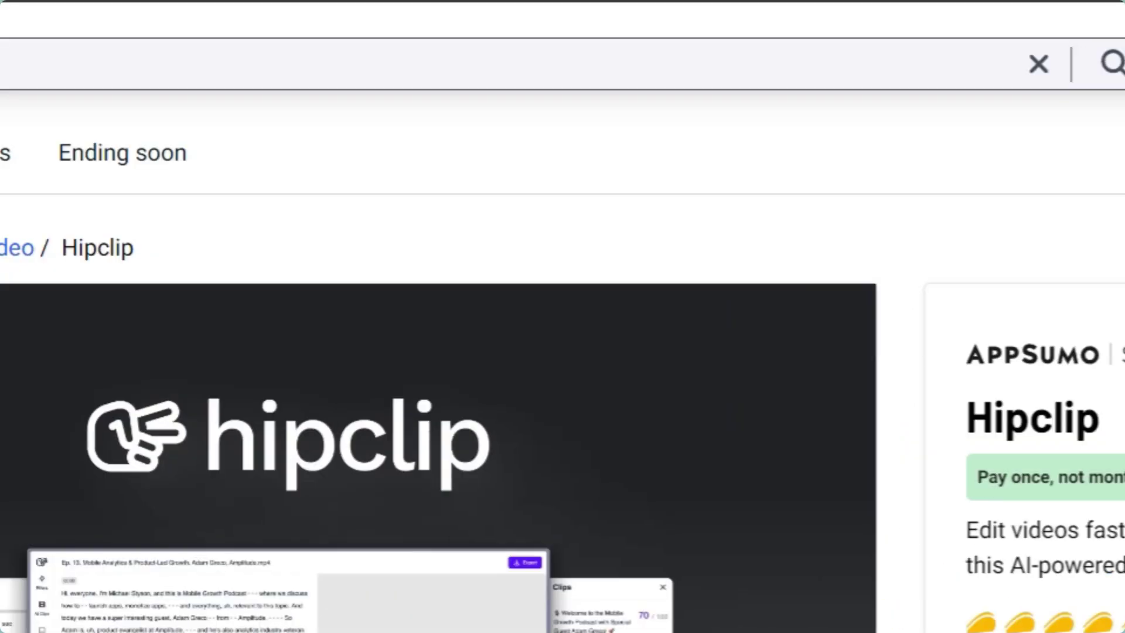
pyautogui.click(447, 13)
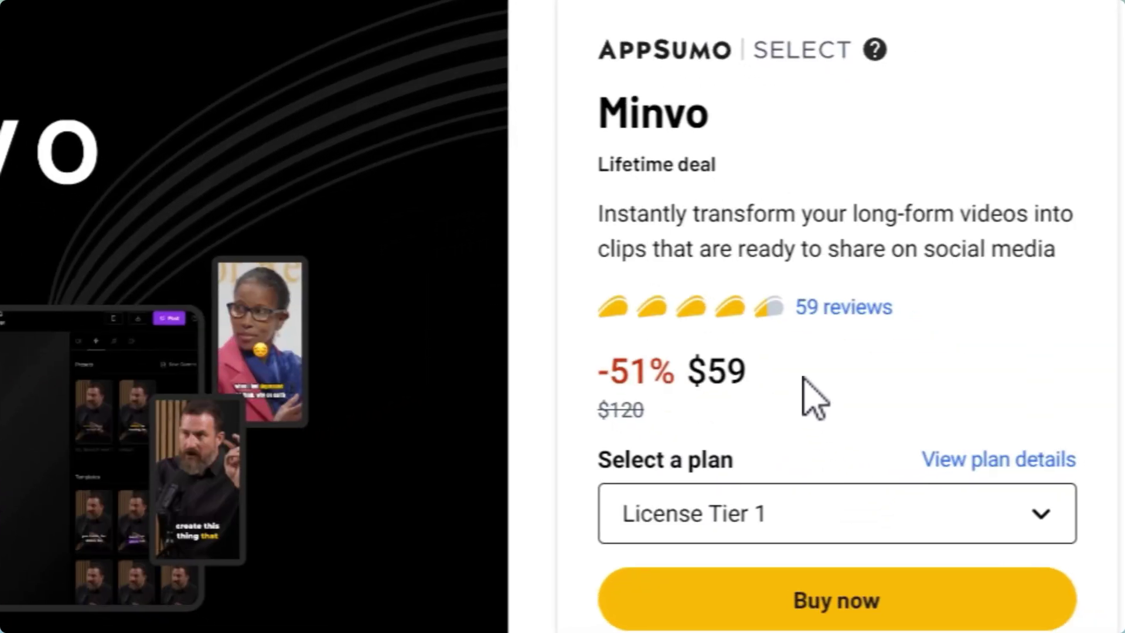
pyautogui.doubleClick(798, 371)
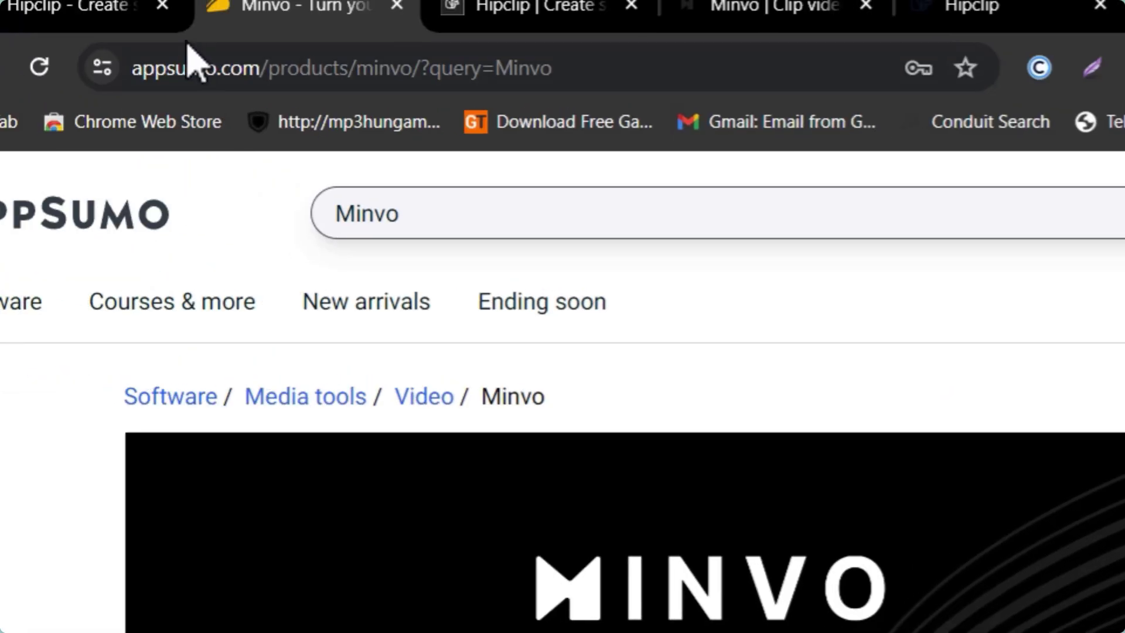
# Look through Minvo's AppSumo deal page, examining its at-a-glance details, price, deal deadline and overview
pyautogui.click(157, 37)
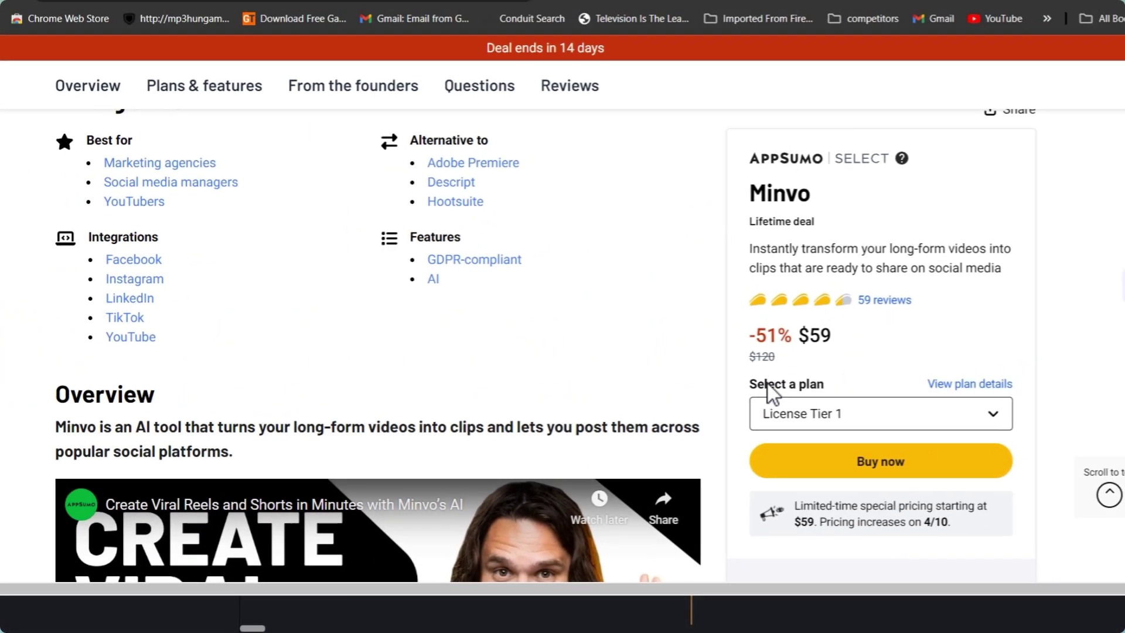
pyautogui.scroll(5, 849, 234)
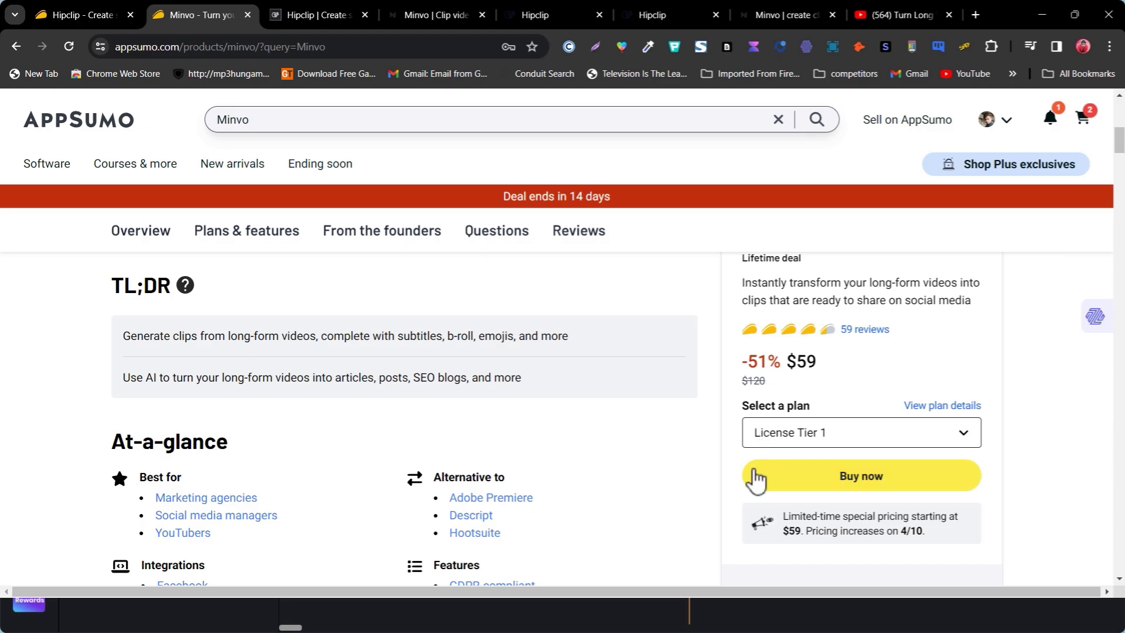
pyautogui.scroll(-4, 701, 476)
pyautogui.scroll(5, 843, 329)
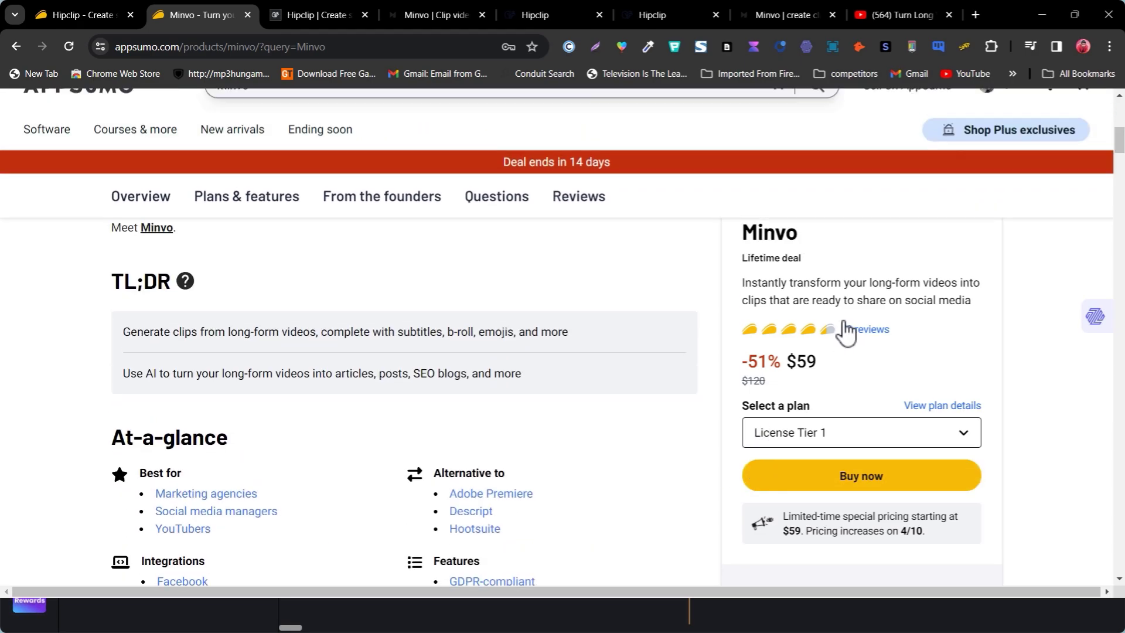
pyautogui.scroll(-10, 823, 321)
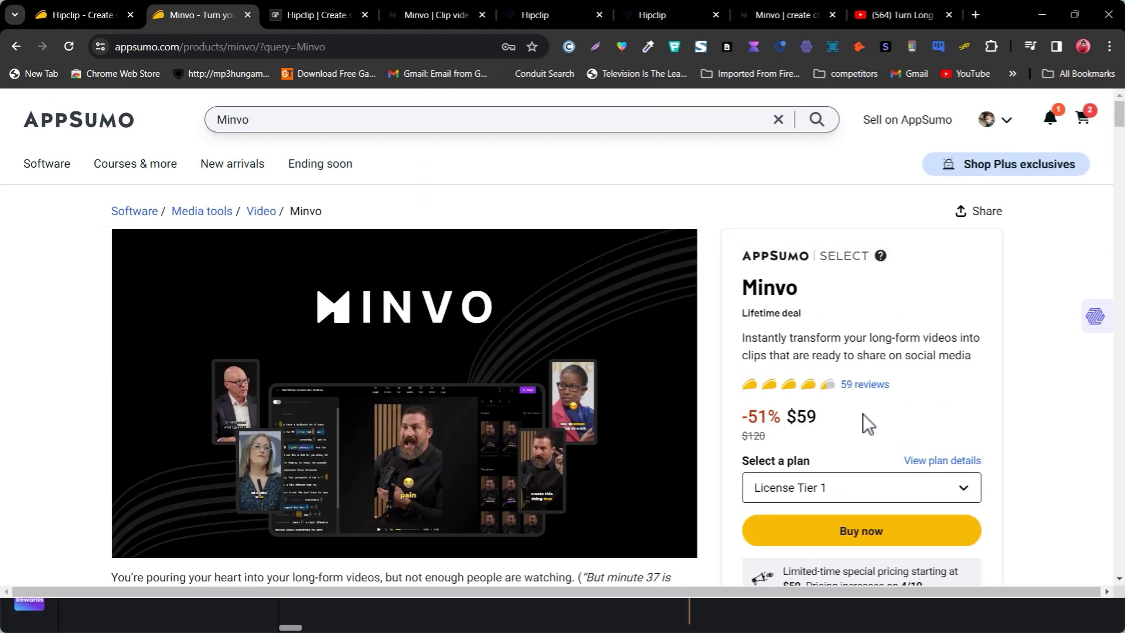
pyautogui.moveTo(810, 417); pyautogui.dragTo(792, 417)
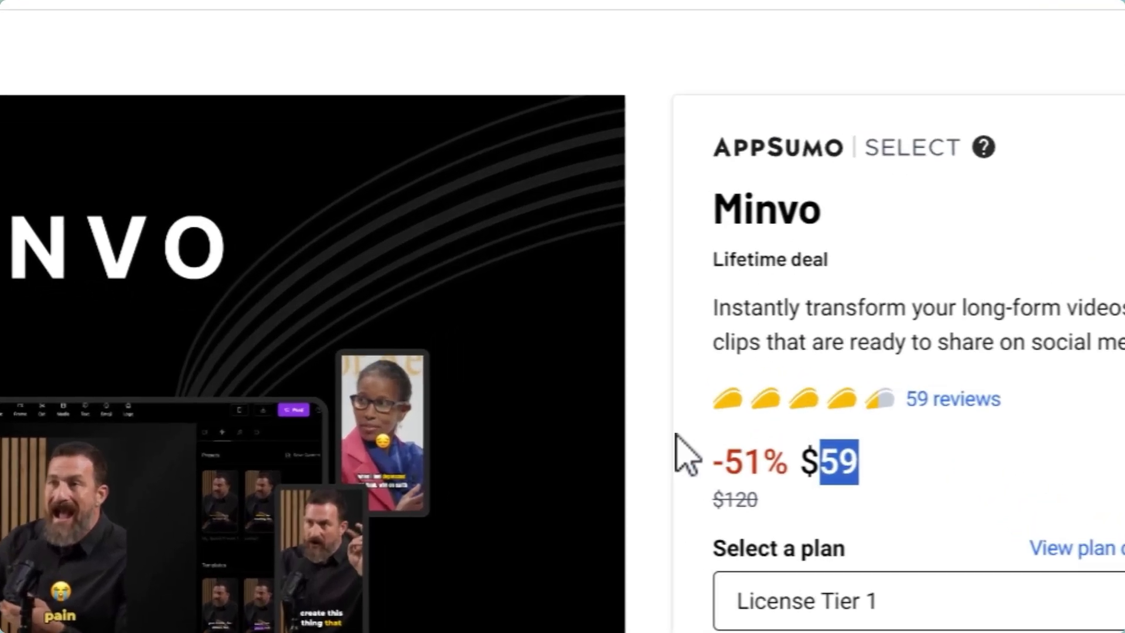
pyautogui.scroll(-5, 708, 431)
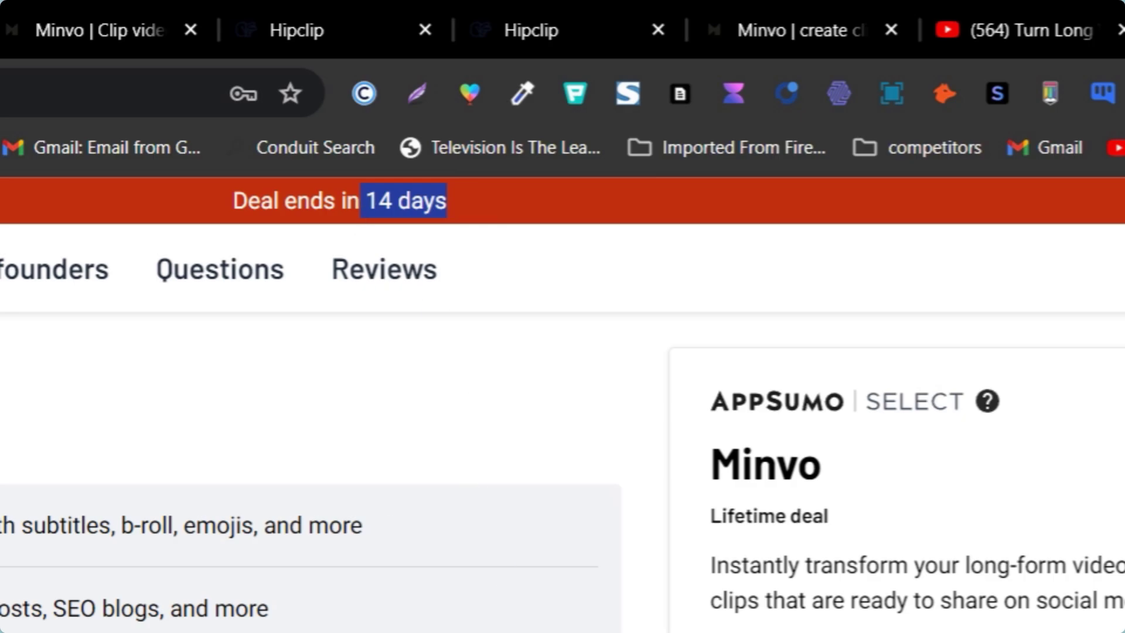
pyautogui.scroll(-10, 665, 243)
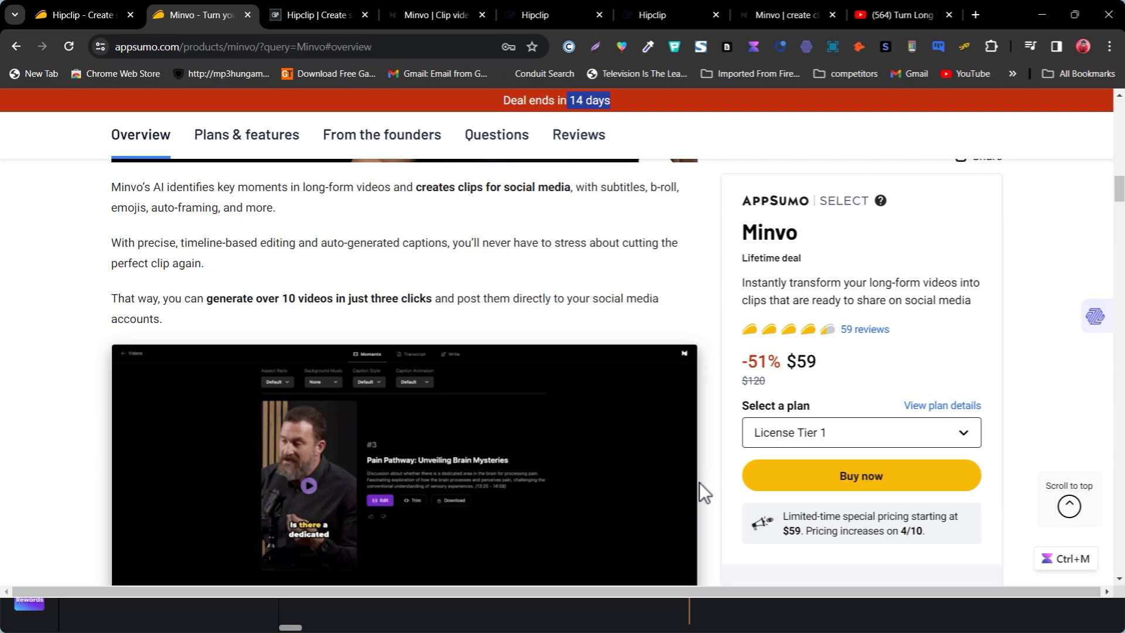
# Read through the overview of Minvo's AppSumo deal page, covering clip generation, brand templates, and social media posting
pyautogui.scroll(-6, 718, 444)
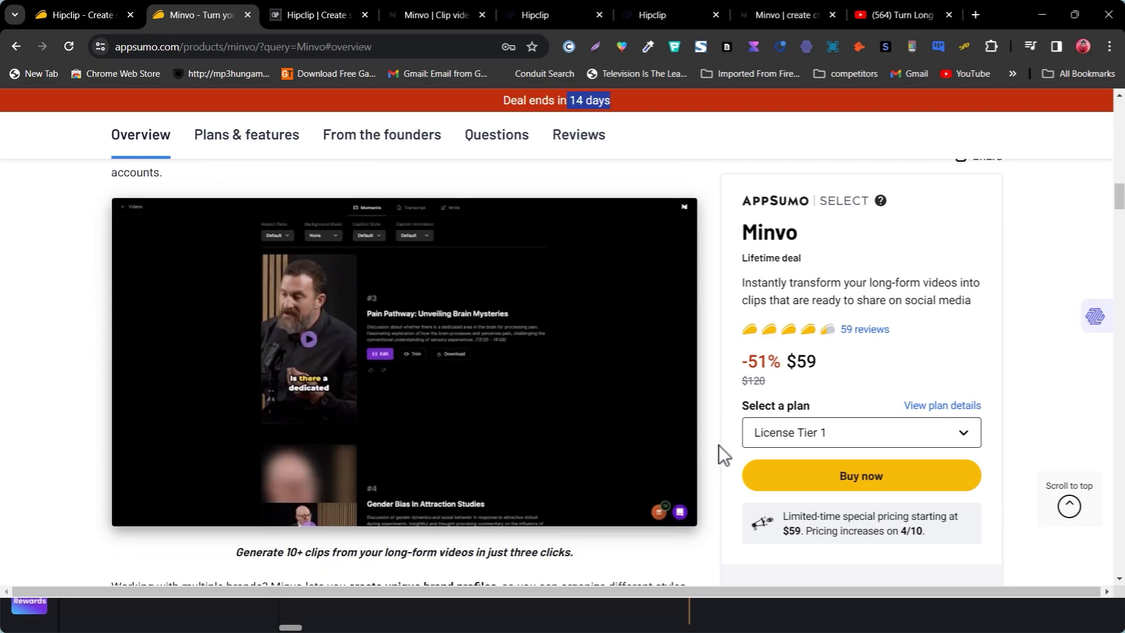
pyautogui.scroll(-4, 718, 445)
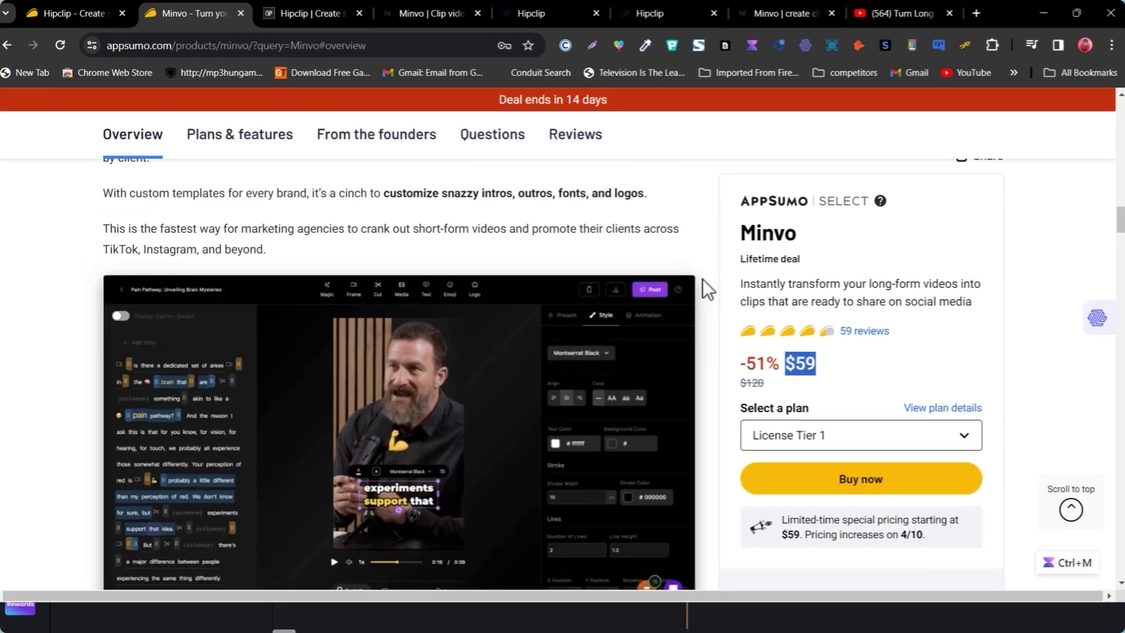
pyautogui.scroll(-3, 709, 351)
pyautogui.scroll(-18, 711, 417)
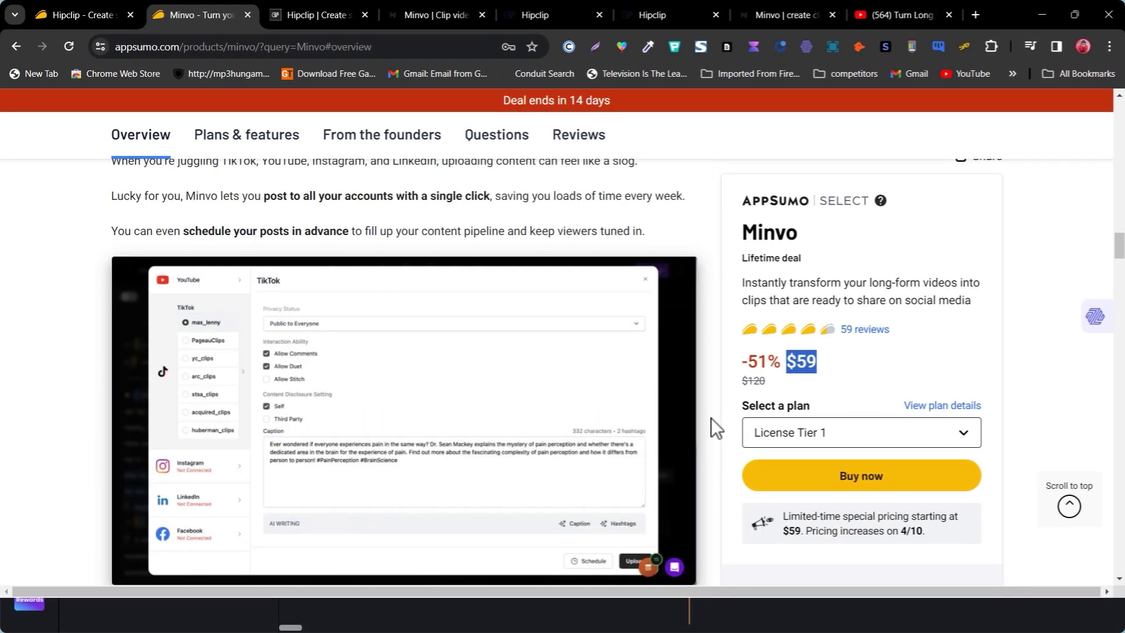
# Examine Minvo's deal terms and the features included in all plans, and highlight the money-back guarantee text
pyautogui.scroll(-7, 377, 429)
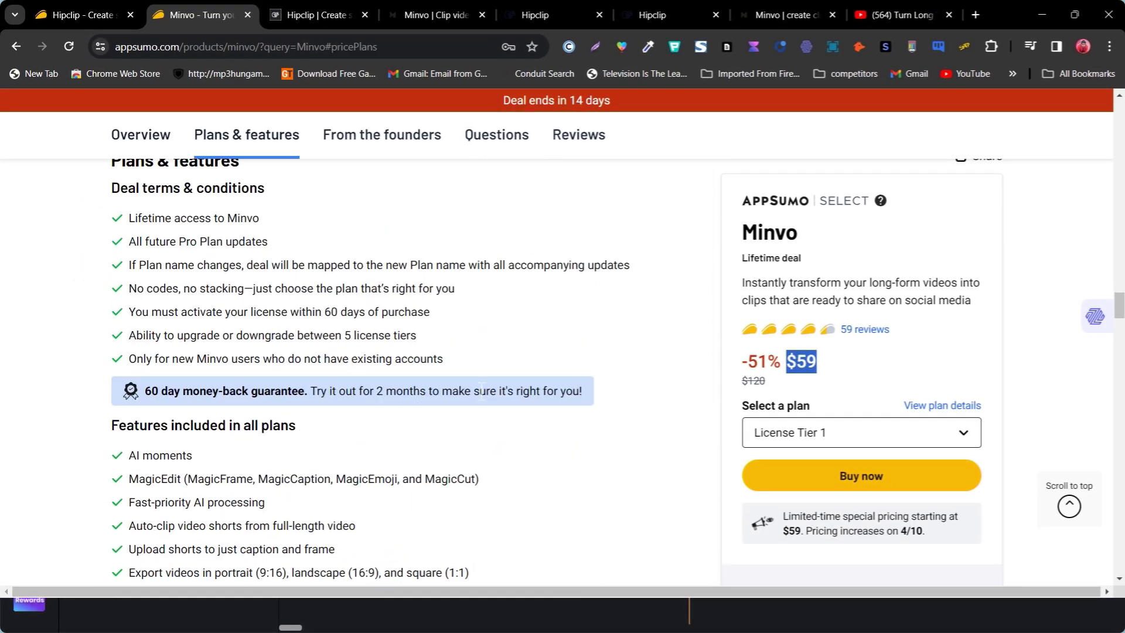
pyautogui.scroll(-1, 490, 389)
pyautogui.scroll(-2, 790, 404)
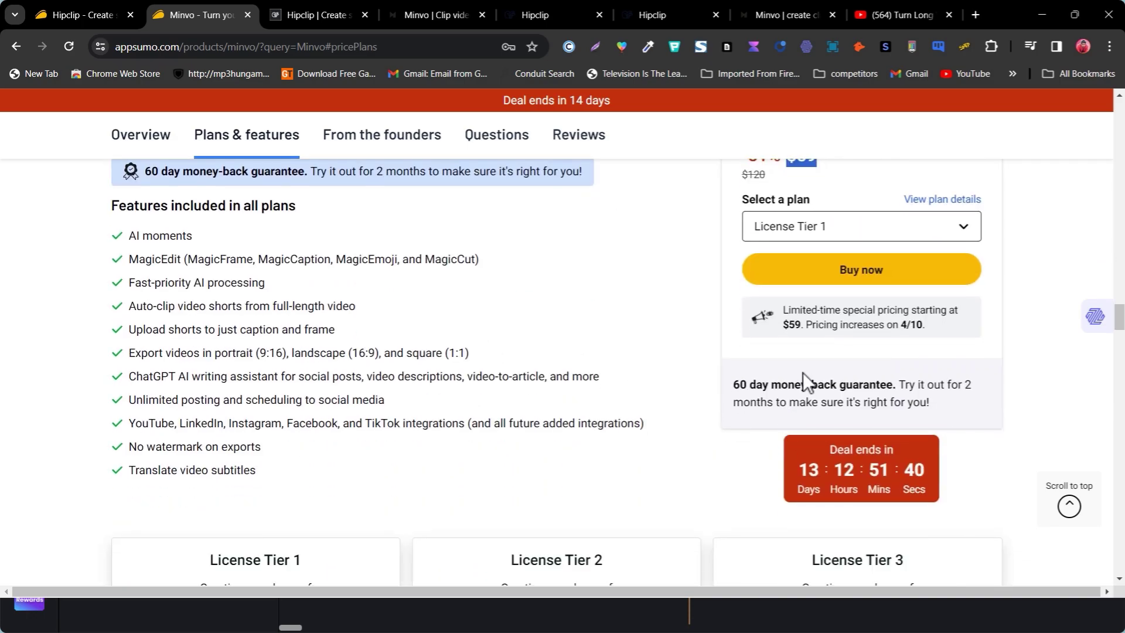
pyautogui.moveTo(728, 385); pyautogui.dragTo(880, 385)
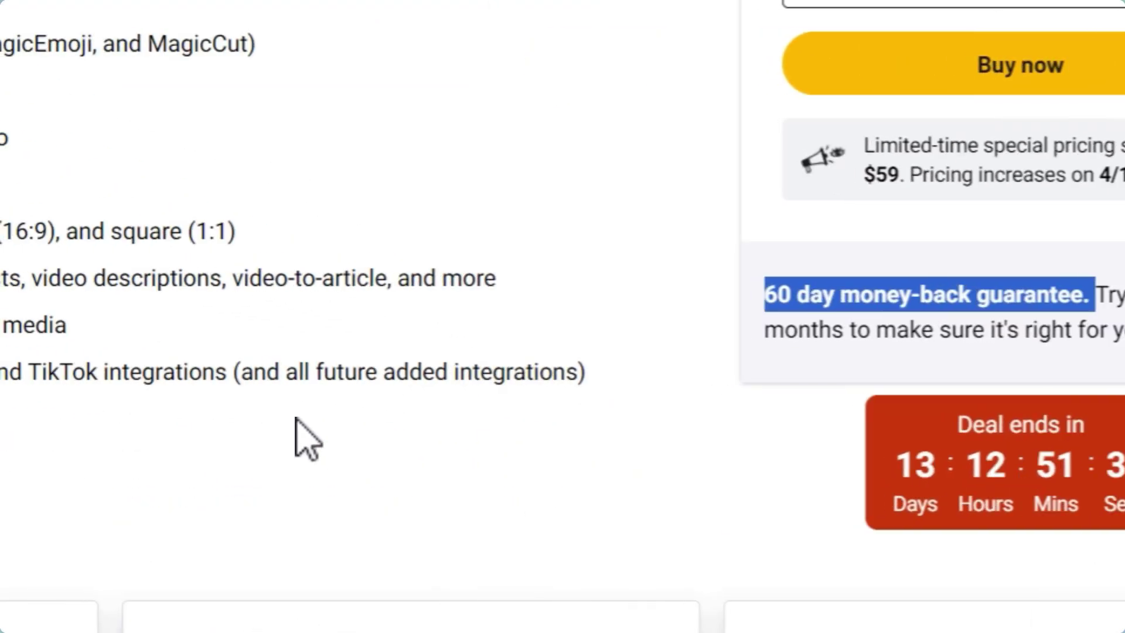
# Look over Minvo's license tier cards, highlighting the License Tier 1 price and checking that tier's limits
pyautogui.scroll(-3, 485, 463)
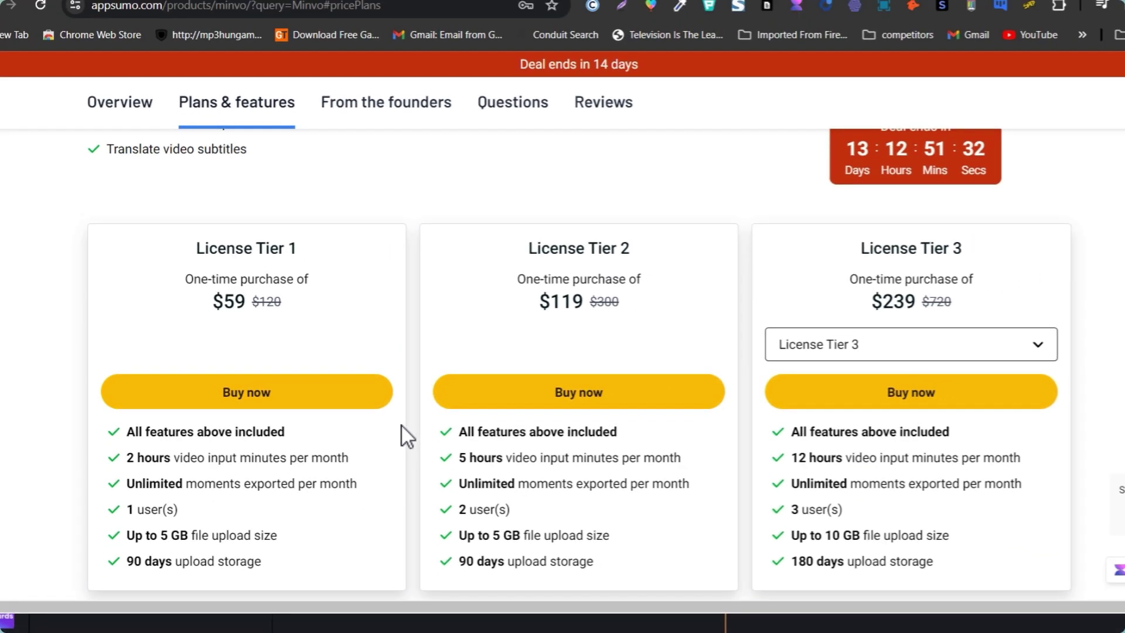
pyautogui.scroll(-2, 400, 333)
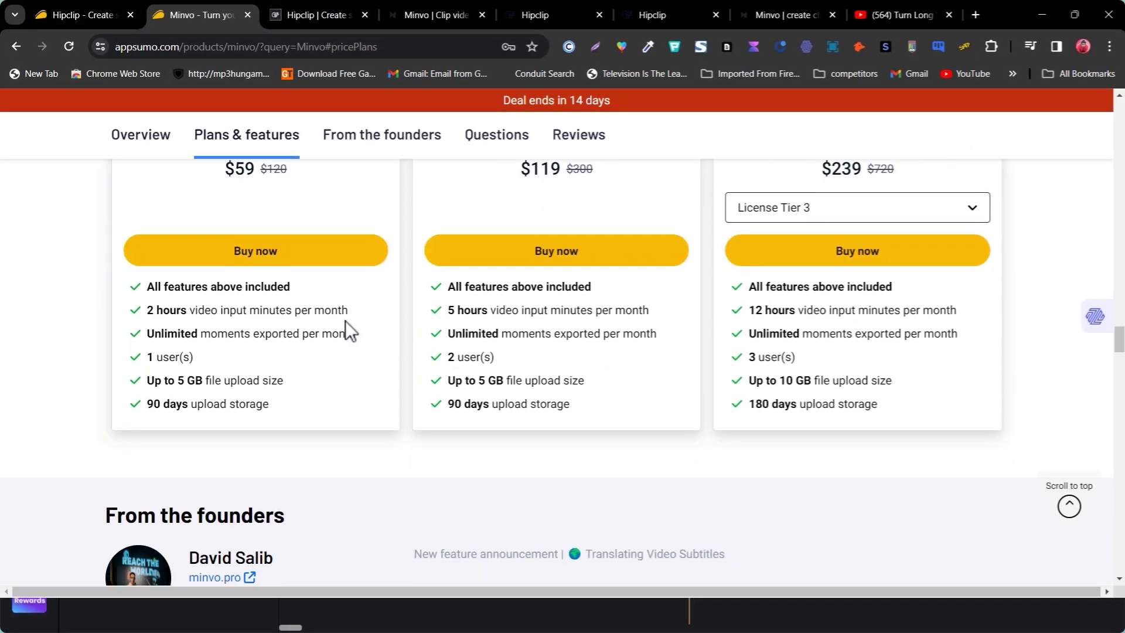
pyautogui.scroll(2, 346, 321)
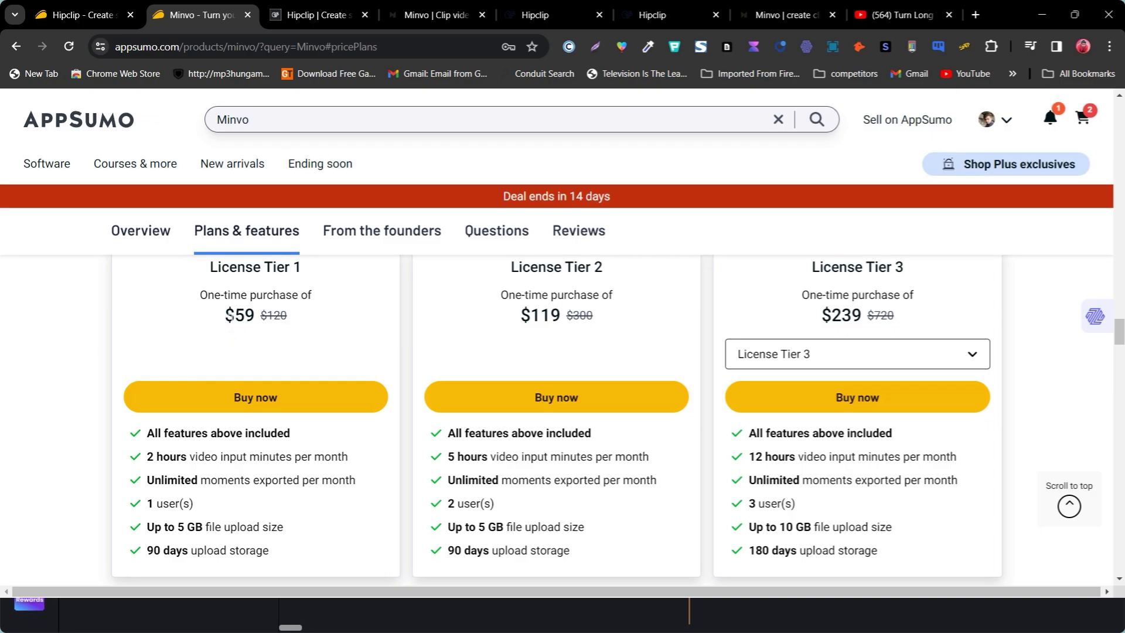
pyautogui.click(224, 317)
pyautogui.scroll(-1, 281, 379)
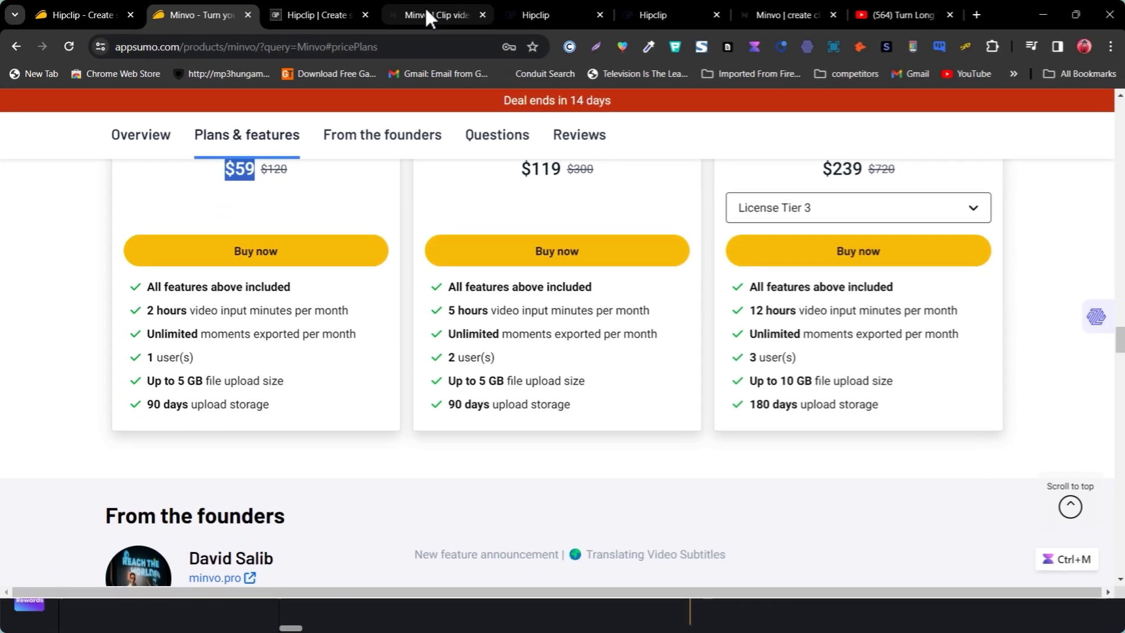
# Switch to the Minvo web app and open its videos dashboard to check the remaining minutes
pyautogui.click(424, 13)
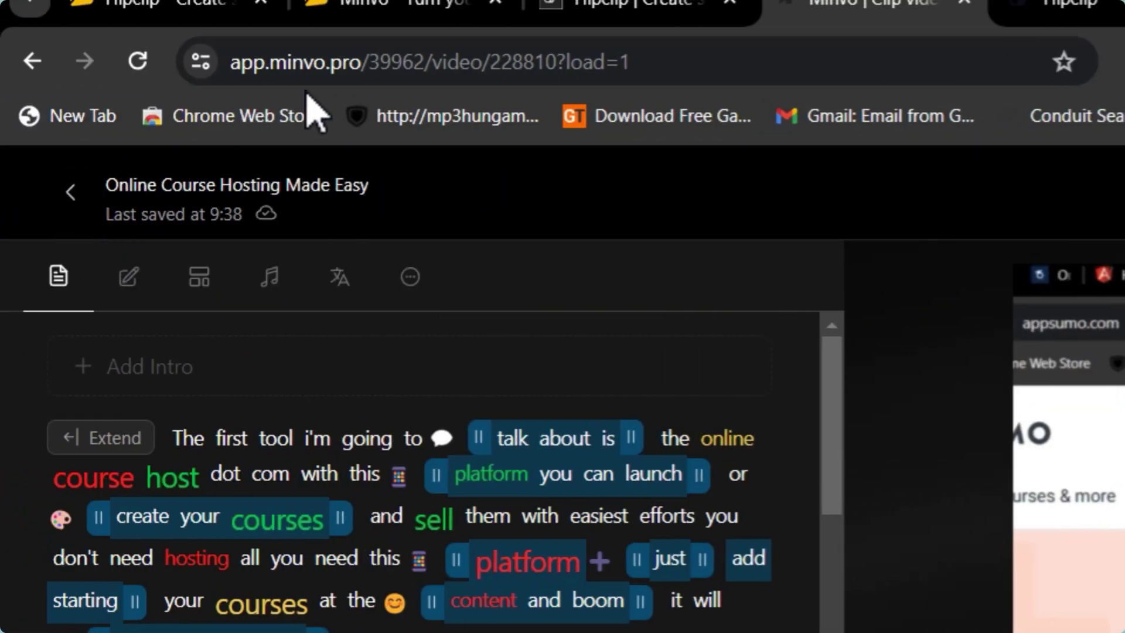
pyautogui.click(367, 61)
pyautogui.press('BackSpace')
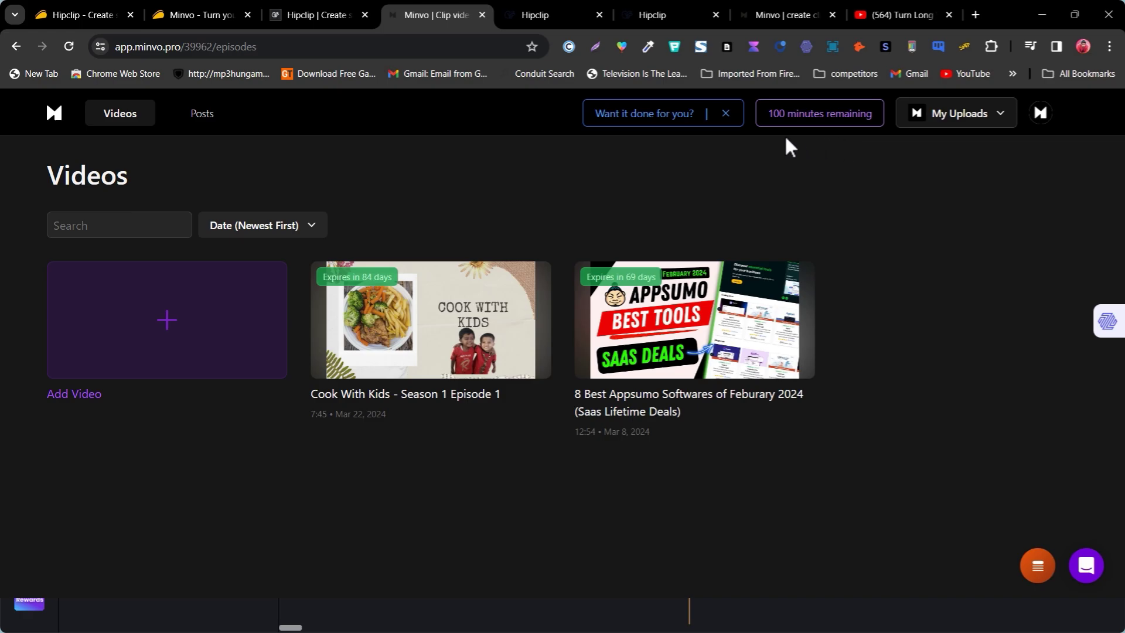
# Return to Minvo's AppSumo page and compare License Tiers 1 to 3, highlighting Tier 3's monthly video input hours
pyautogui.click(199, 15)
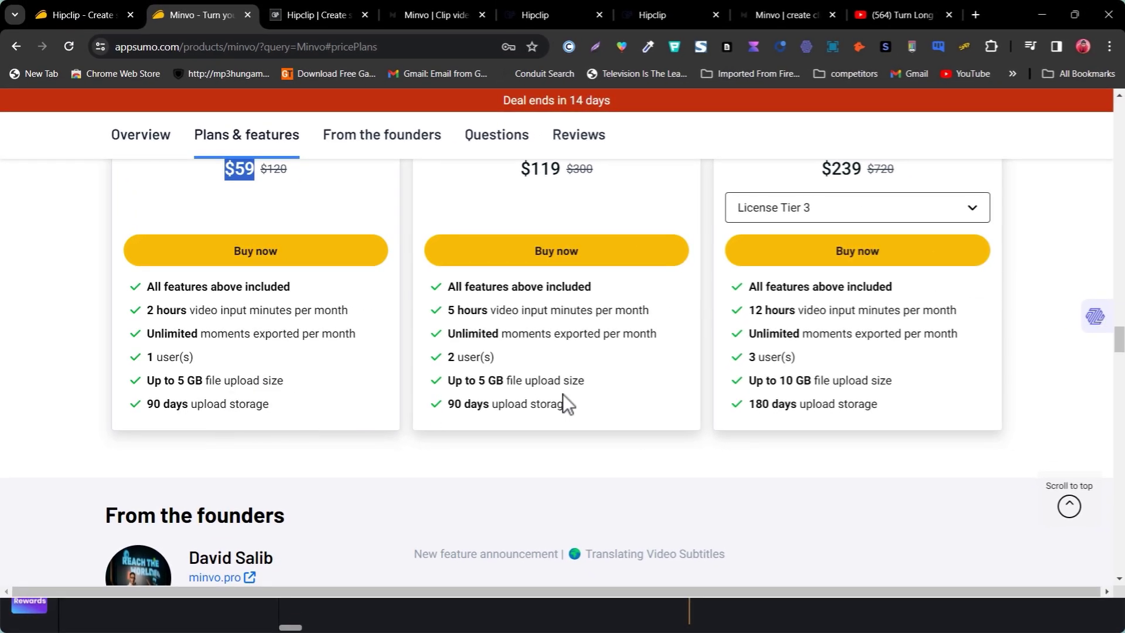
pyautogui.scroll(3, 564, 398)
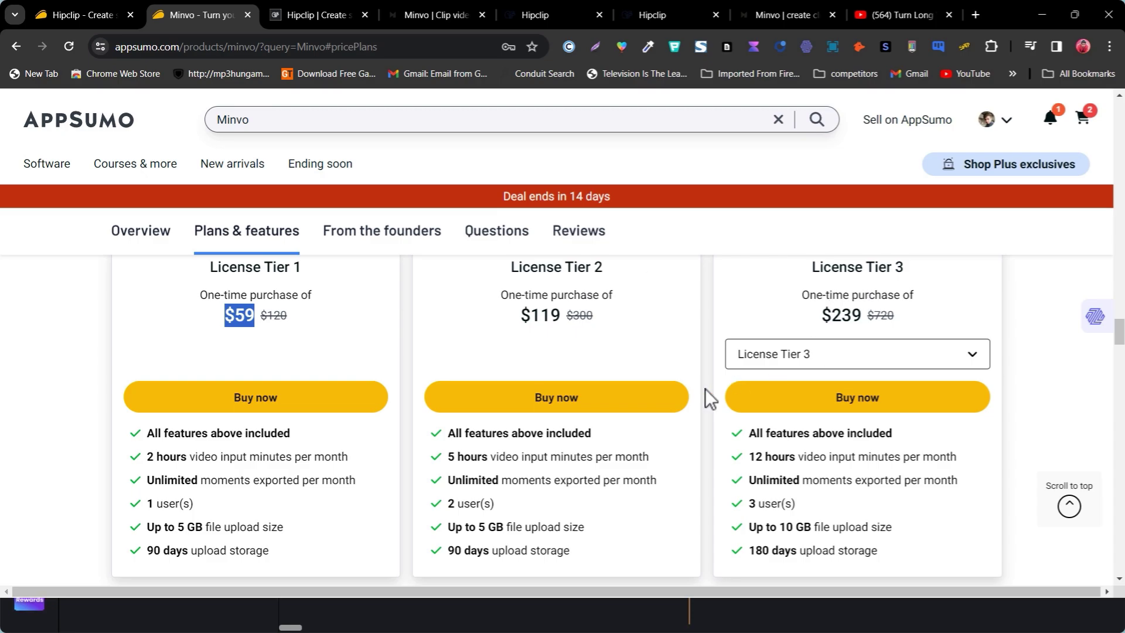
pyautogui.scroll(-3, 527, 405)
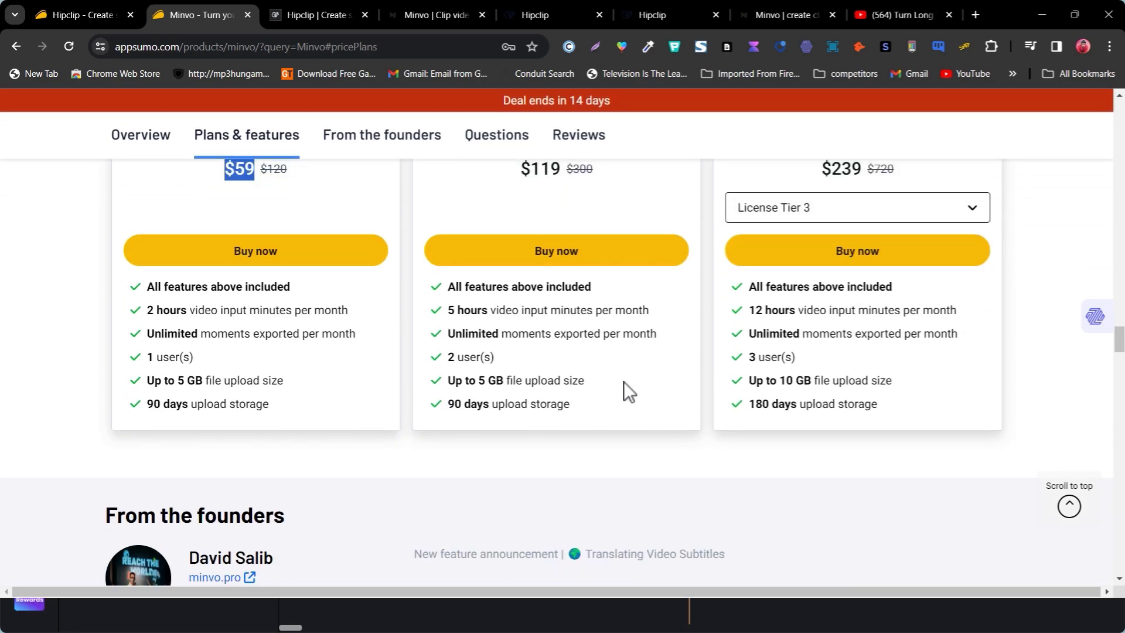
pyautogui.scroll(3, 515, 351)
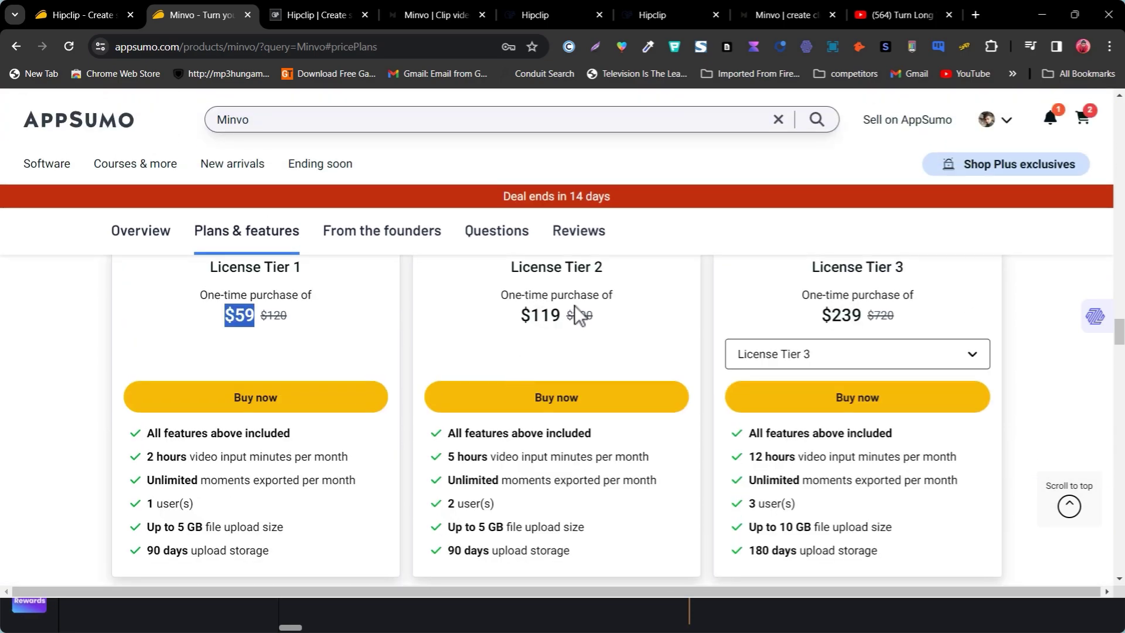
pyautogui.scroll(-3, 577, 314)
pyautogui.scroll(3, 852, 331)
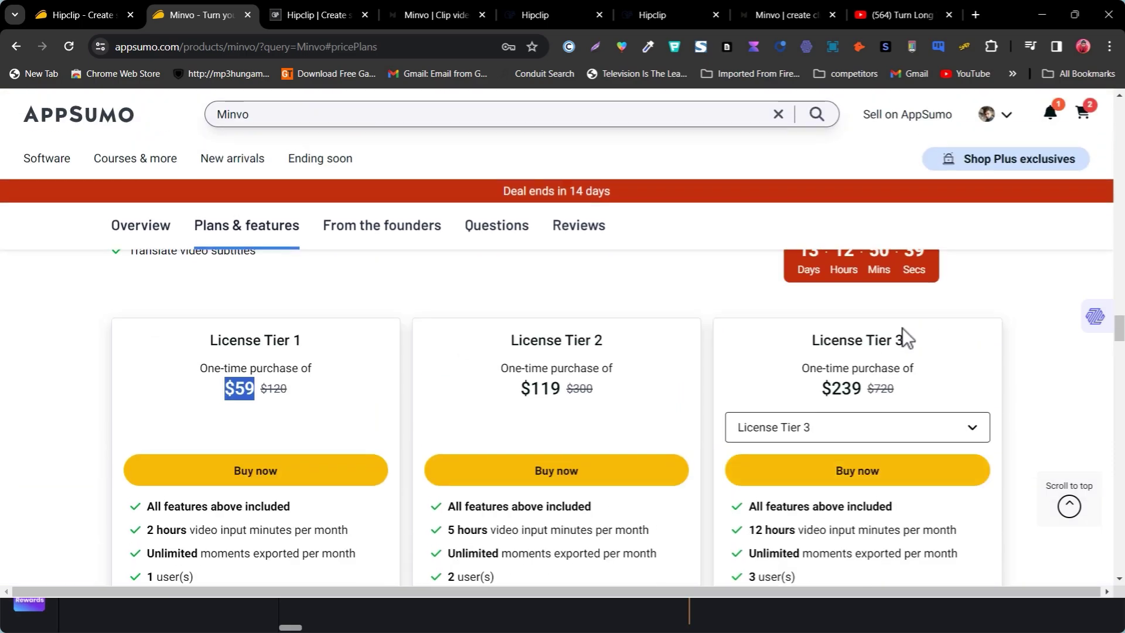
pyautogui.scroll(-2, 878, 352)
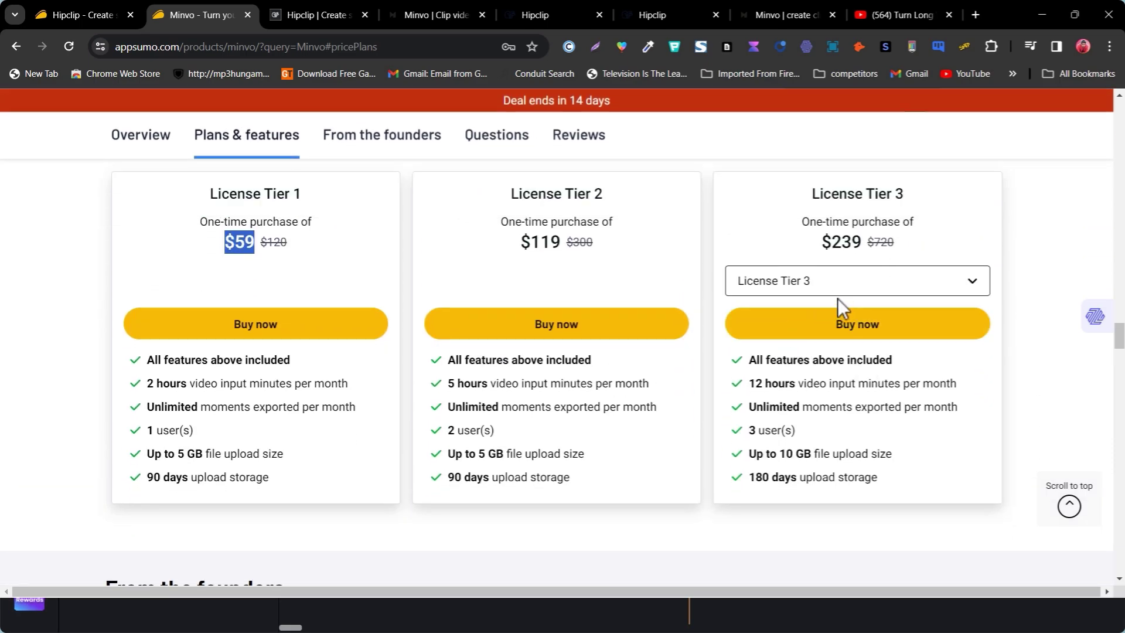
pyautogui.scroll(-1, 839, 304)
pyautogui.moveTo(741, 311); pyautogui.dragTo(806, 311)
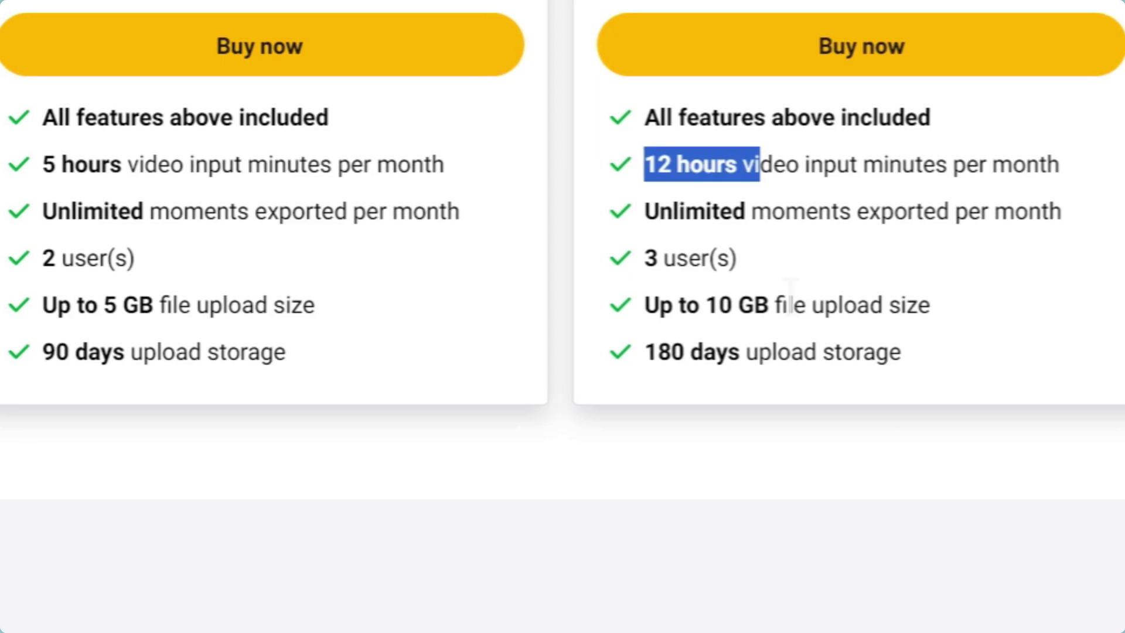
pyautogui.scroll(-3, 836, 444)
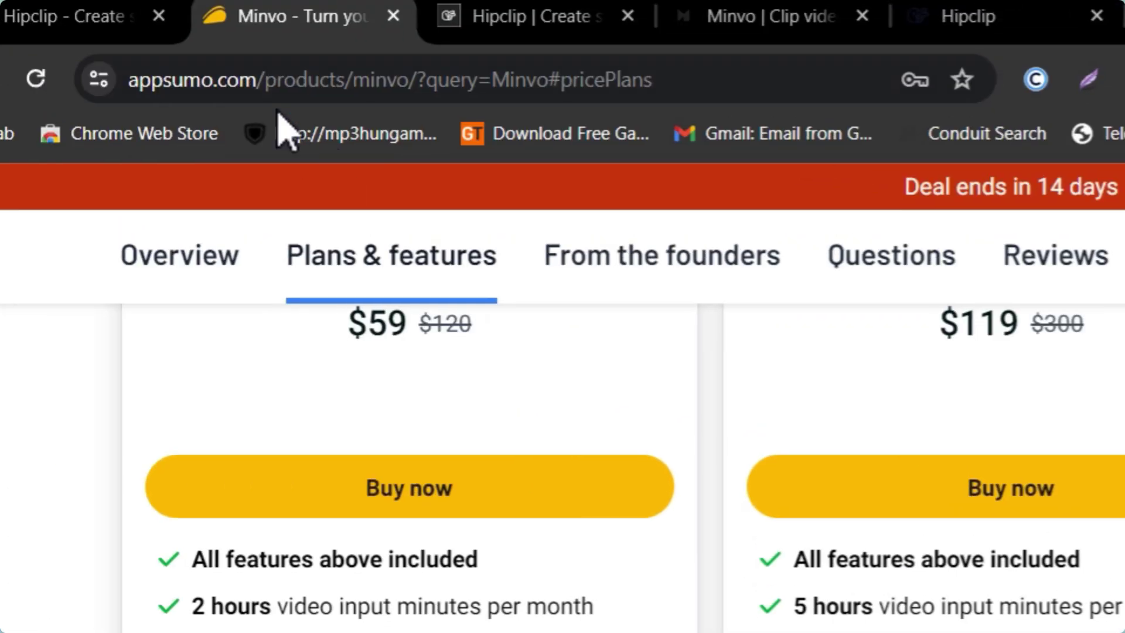
# Switch to Hipclip's AppSumo plans, highlight License Tier 1's transcription hours, and check which higher license tiers are offered
pyautogui.click(170, 30)
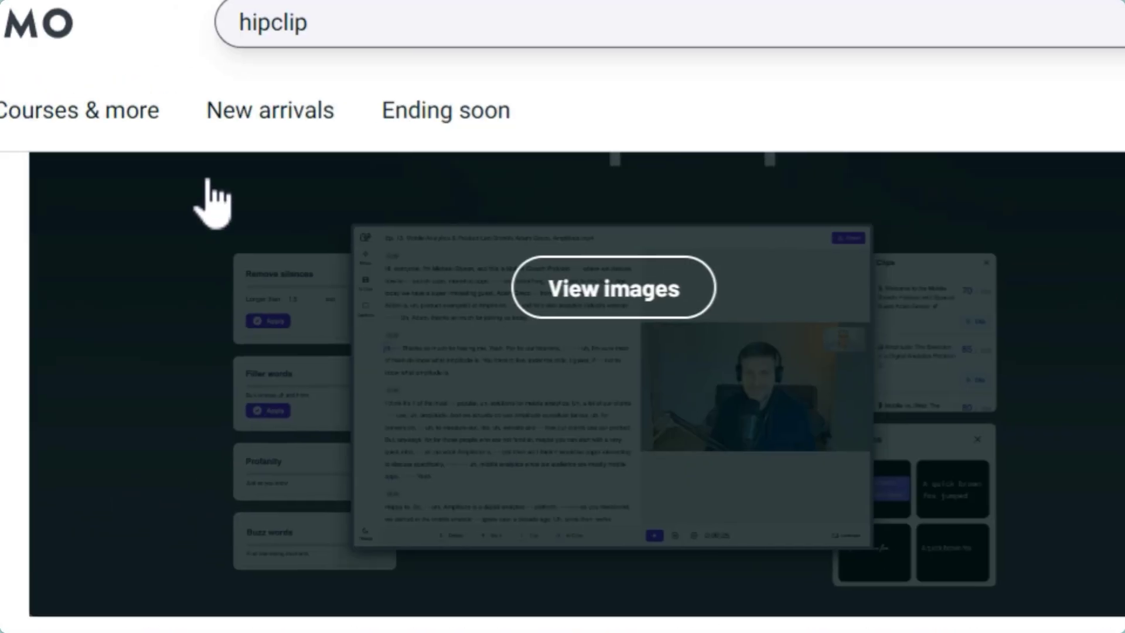
pyautogui.scroll(-5, 213, 201)
pyautogui.click(431, 157)
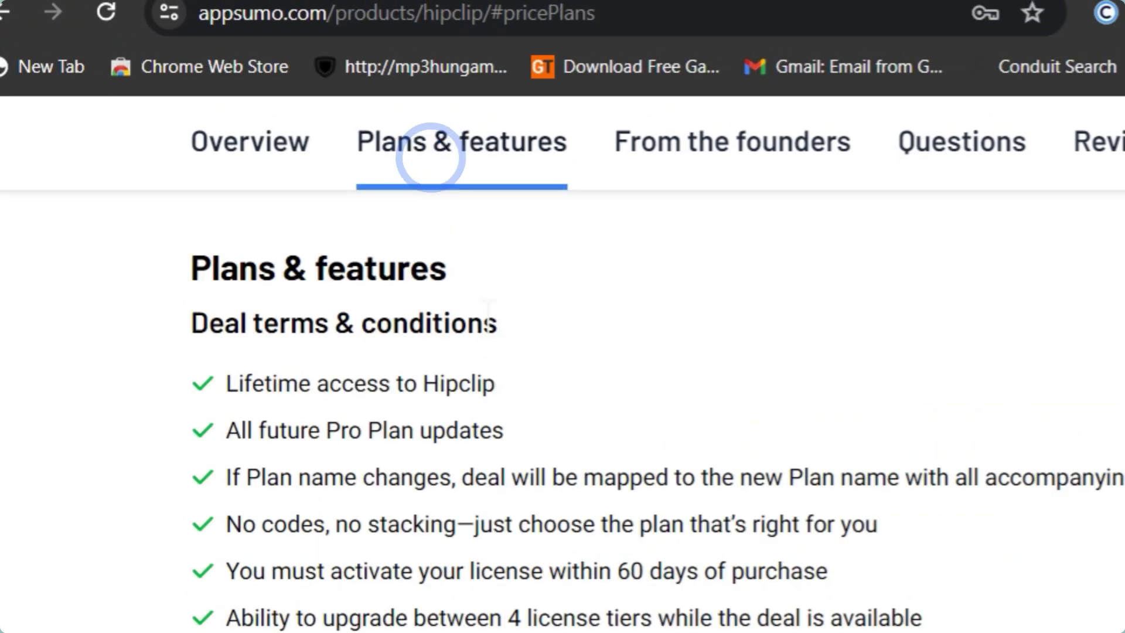
pyautogui.scroll(-15, 628, 409)
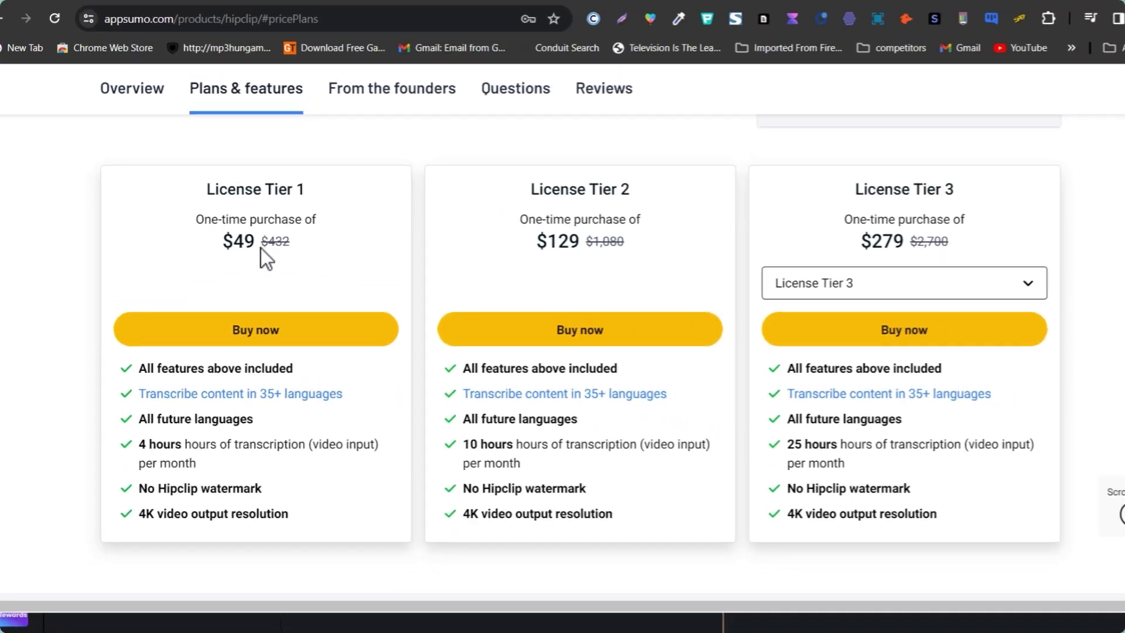
pyautogui.moveTo(131, 449); pyautogui.dragTo(191, 442)
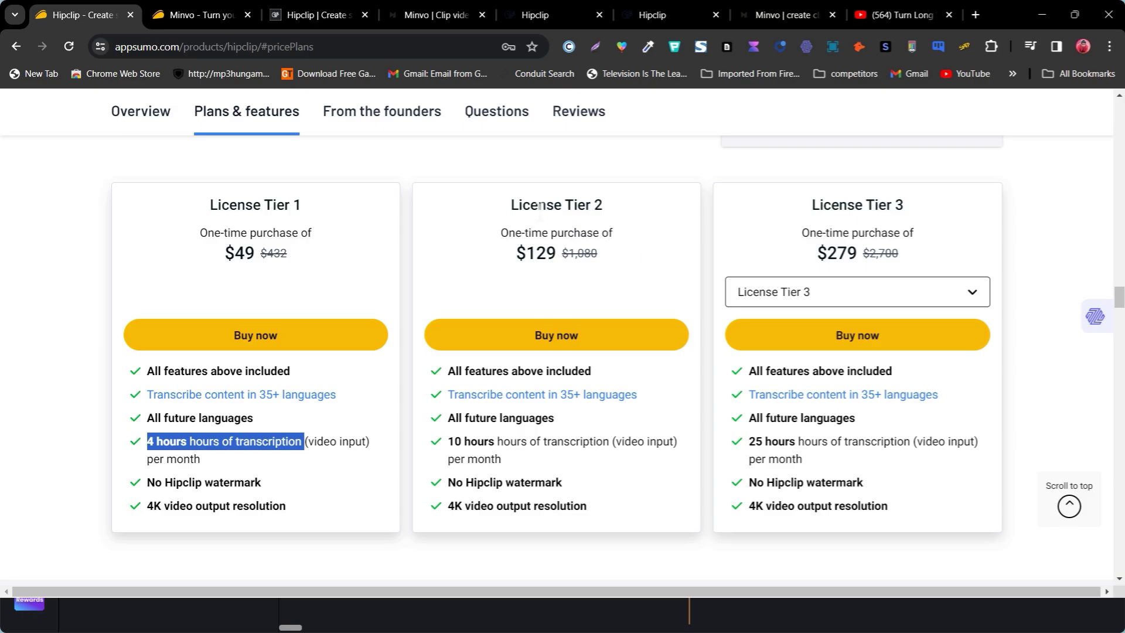
pyautogui.click(823, 288)
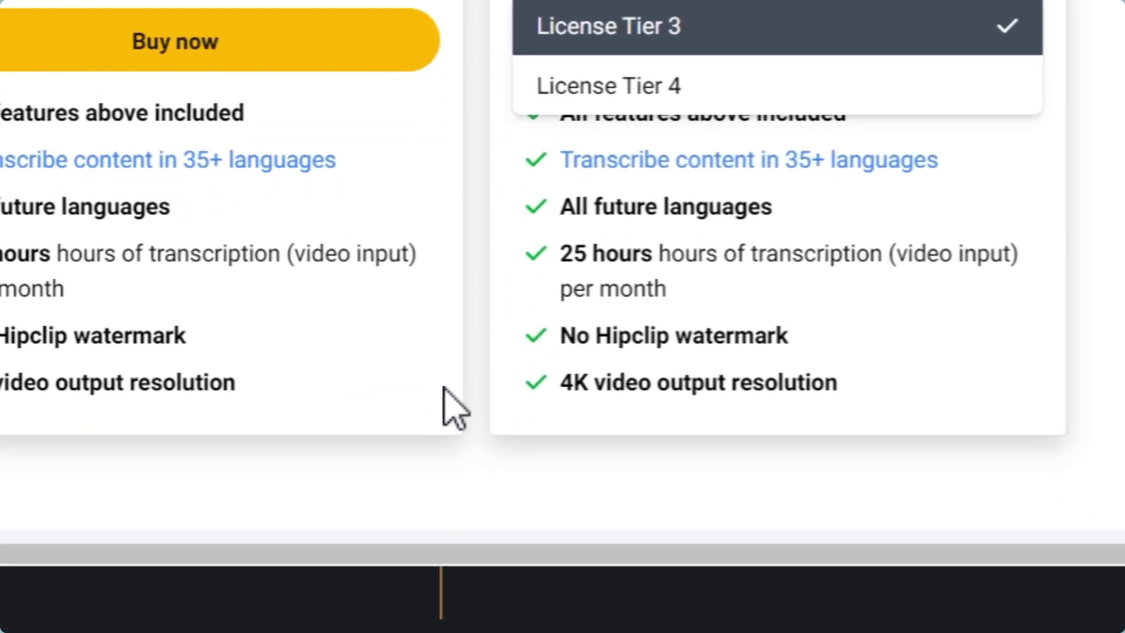
pyautogui.click(445, 388)
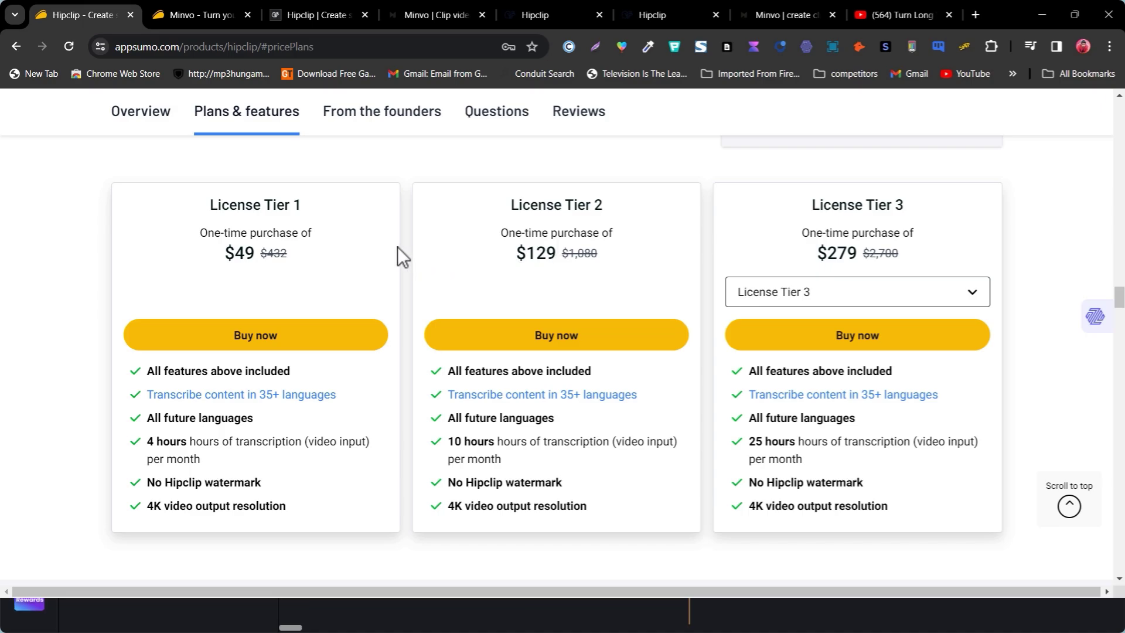
# Revisit Minvo's AppSumo plans and its website, and view the uploaded videos in the Minvo dashboard
pyautogui.click(225, 27)
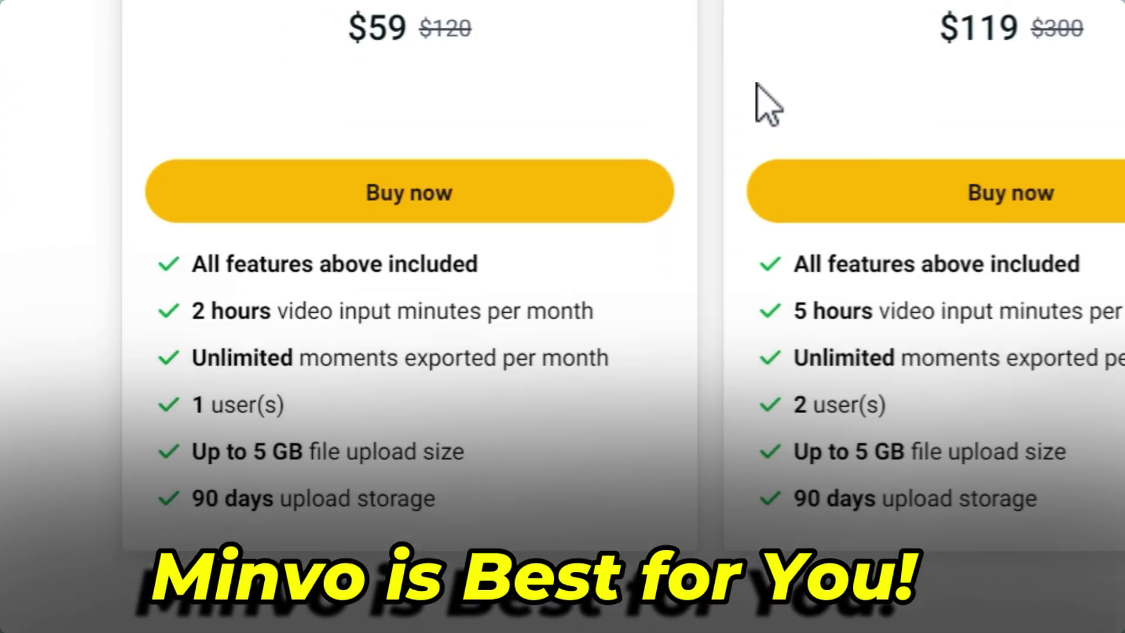
pyautogui.scroll(4, 725, 176)
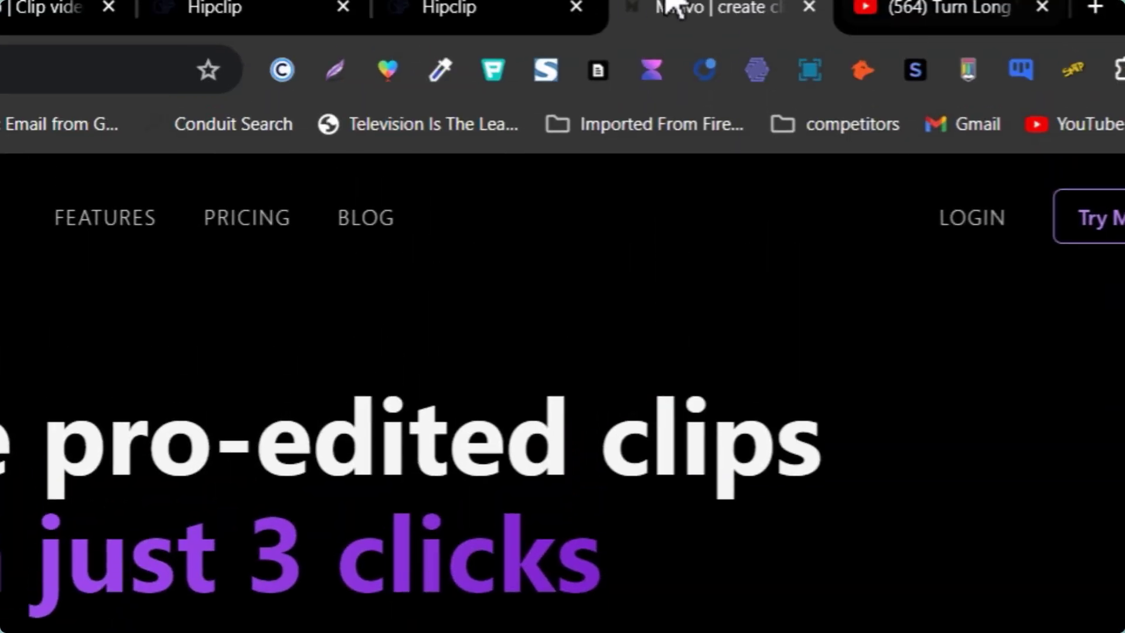
pyautogui.click(728, 30)
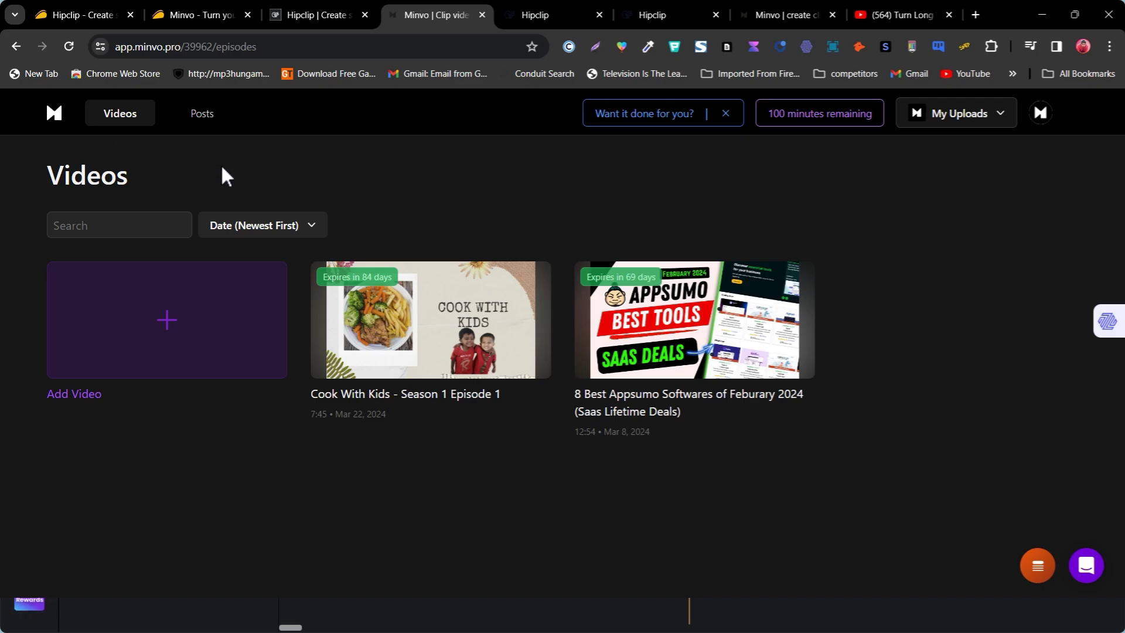
pyautogui.moveTo(406, 370)
pyautogui.moveTo(626, 345)
# Switch to YouTube, look through the videos, and open the Saas Guru channel page
pyautogui.click(893, 13)
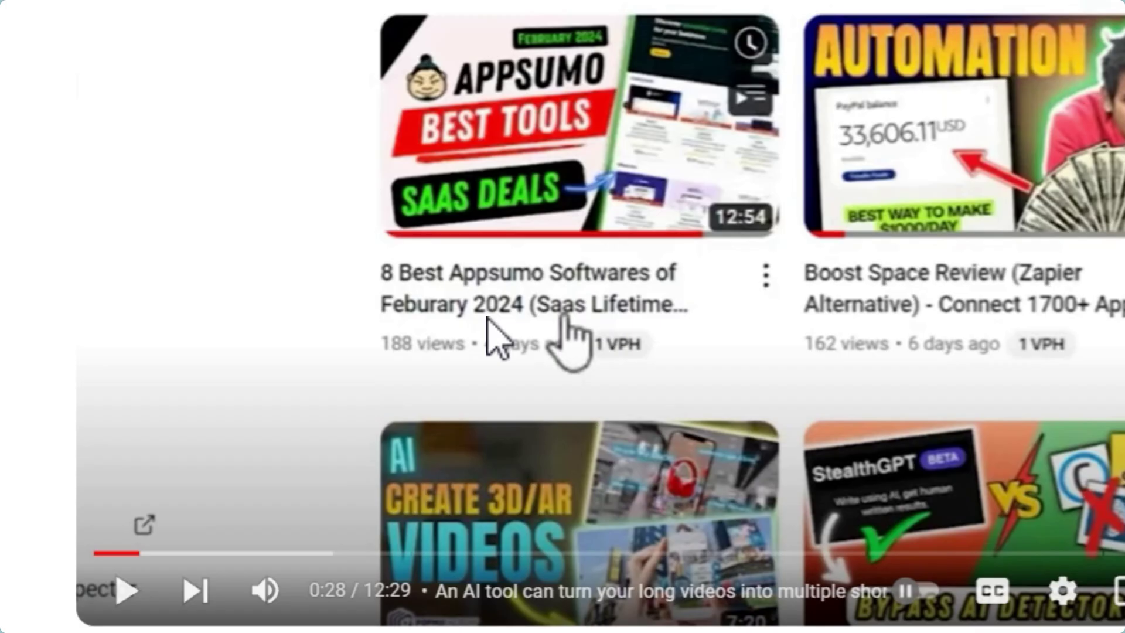
pyautogui.scroll(-4, 492, 463)
pyautogui.click(196, 260)
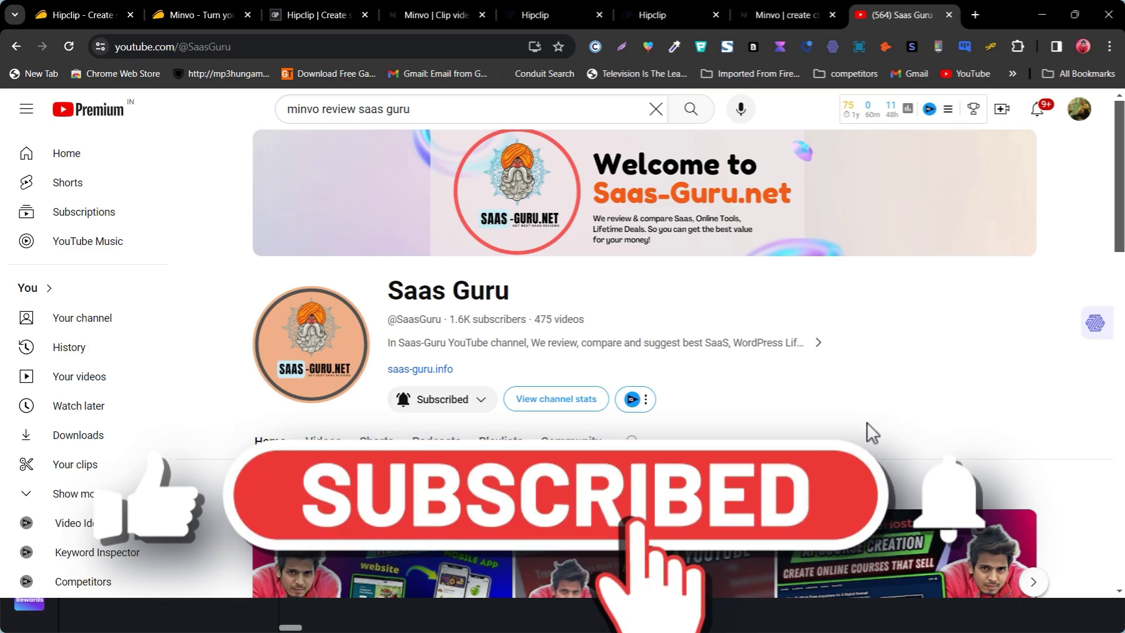
# Switch back to AppSumo and revisit the Hipclip and Minvo plan sections
pyautogui.click(71, 13)
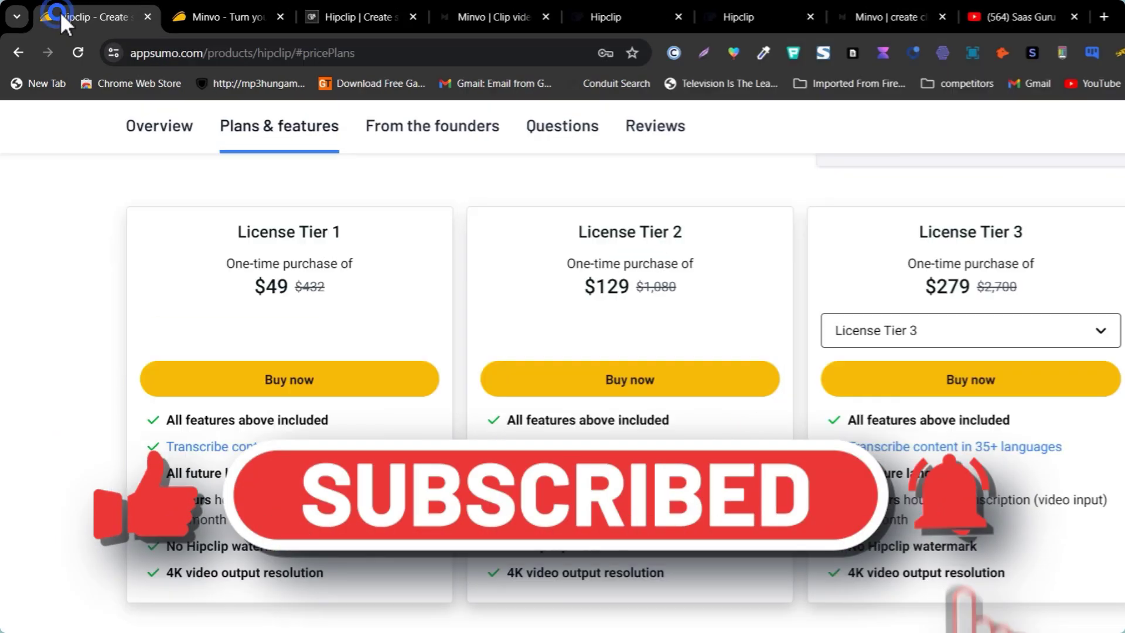
pyautogui.click(184, 13)
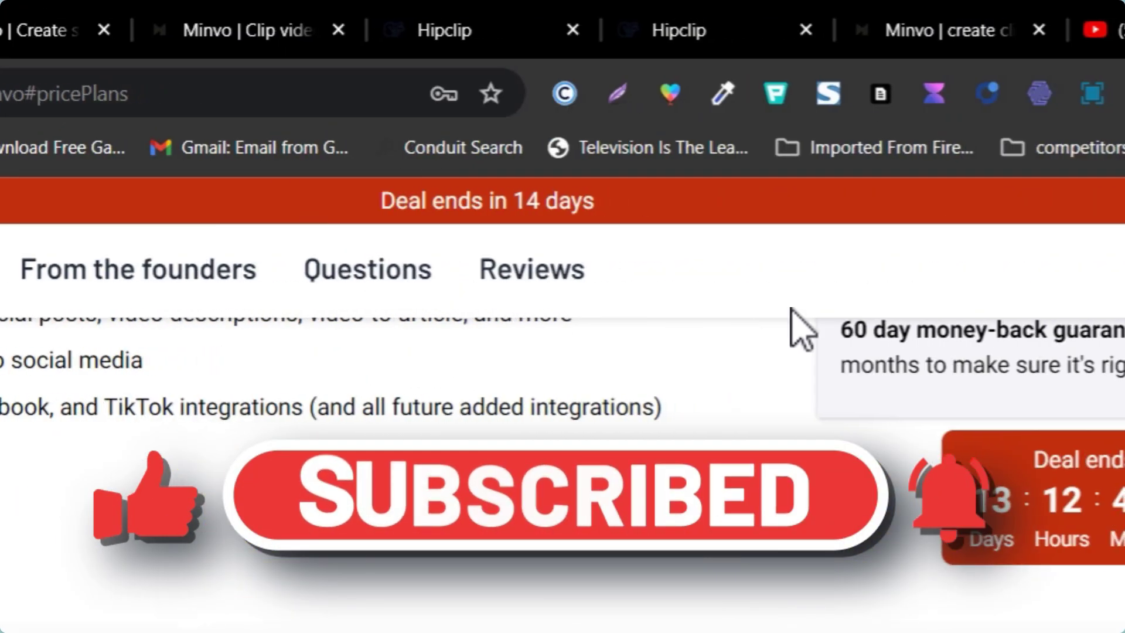